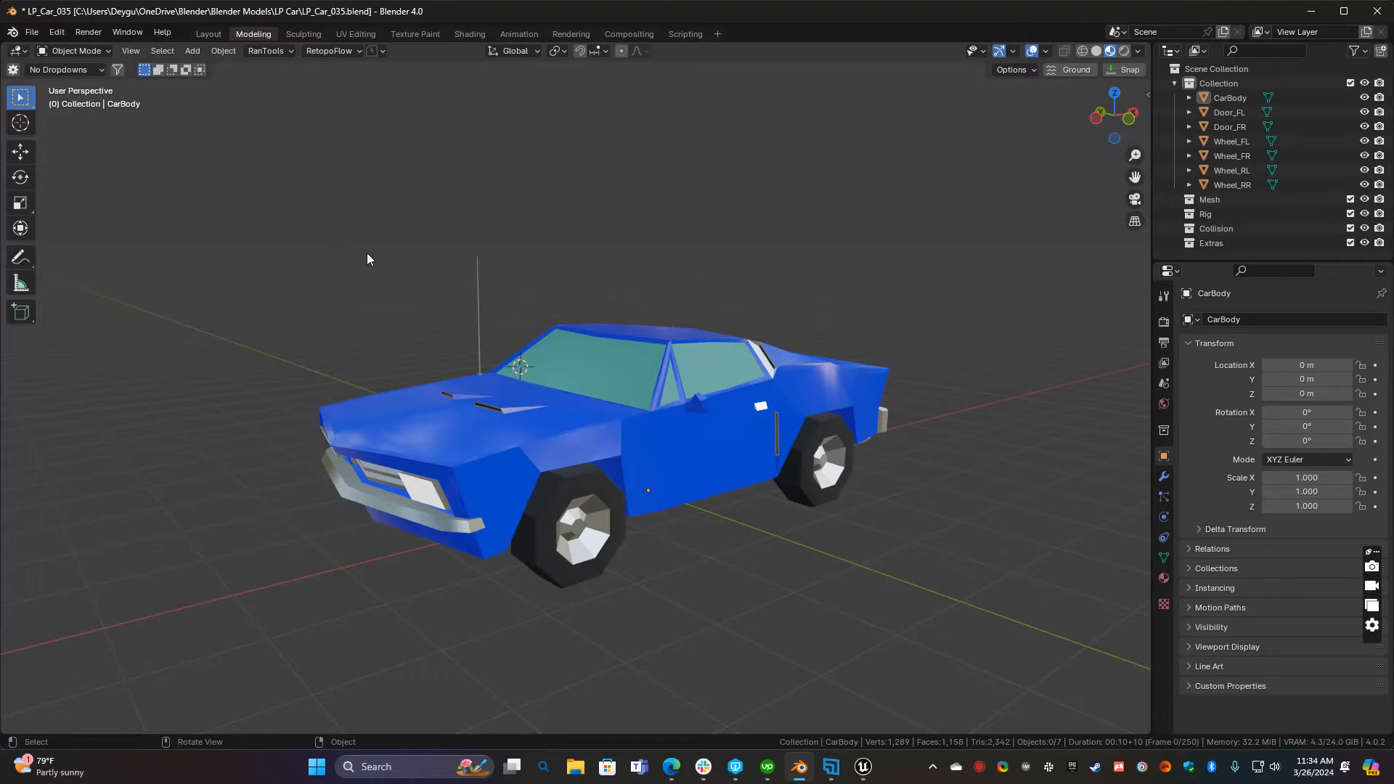
# Select all seven car parts, inspect the car from its front and underside, and clear the selection
pyautogui.moveTo(259, 238); pyautogui.dragTo(933, 618)
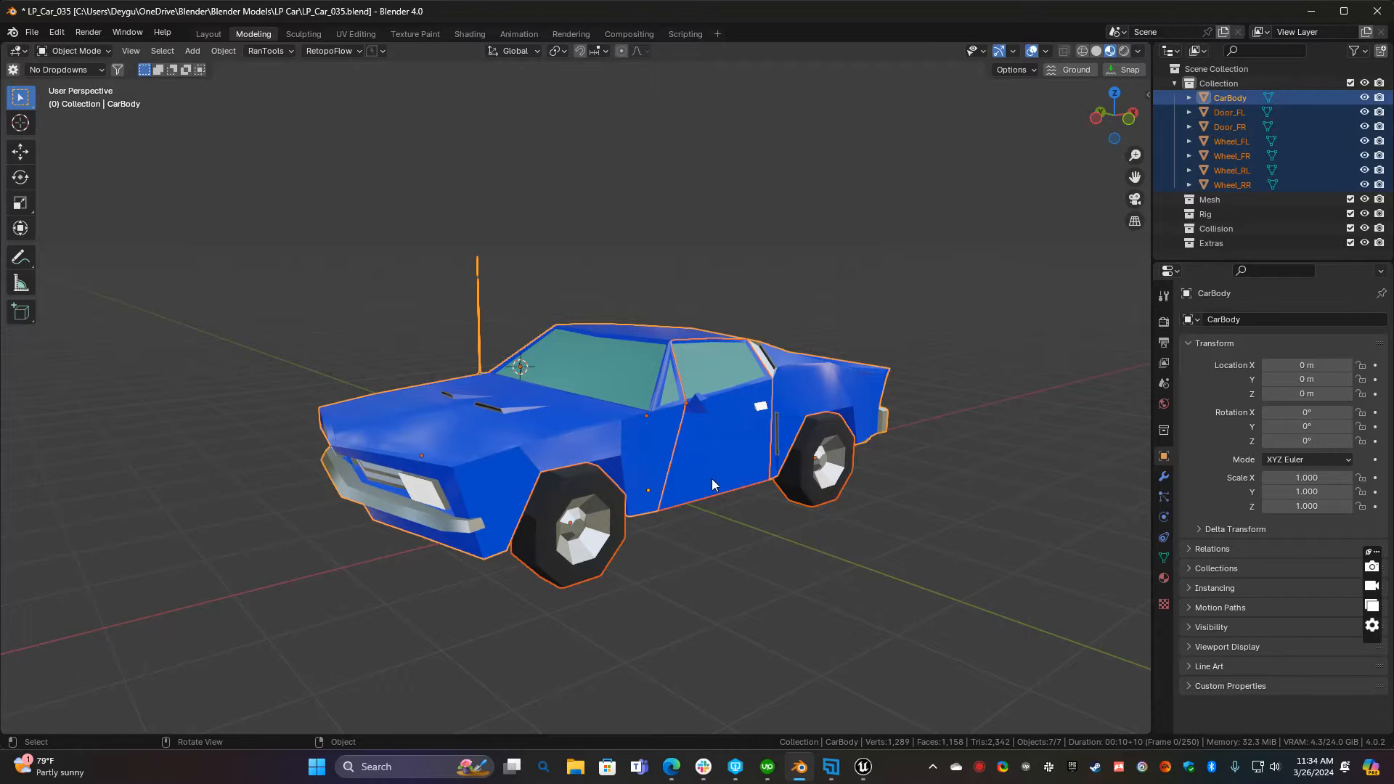
pyautogui.moveTo(813, 450); pyautogui.dragTo(799, 410, button='middle')
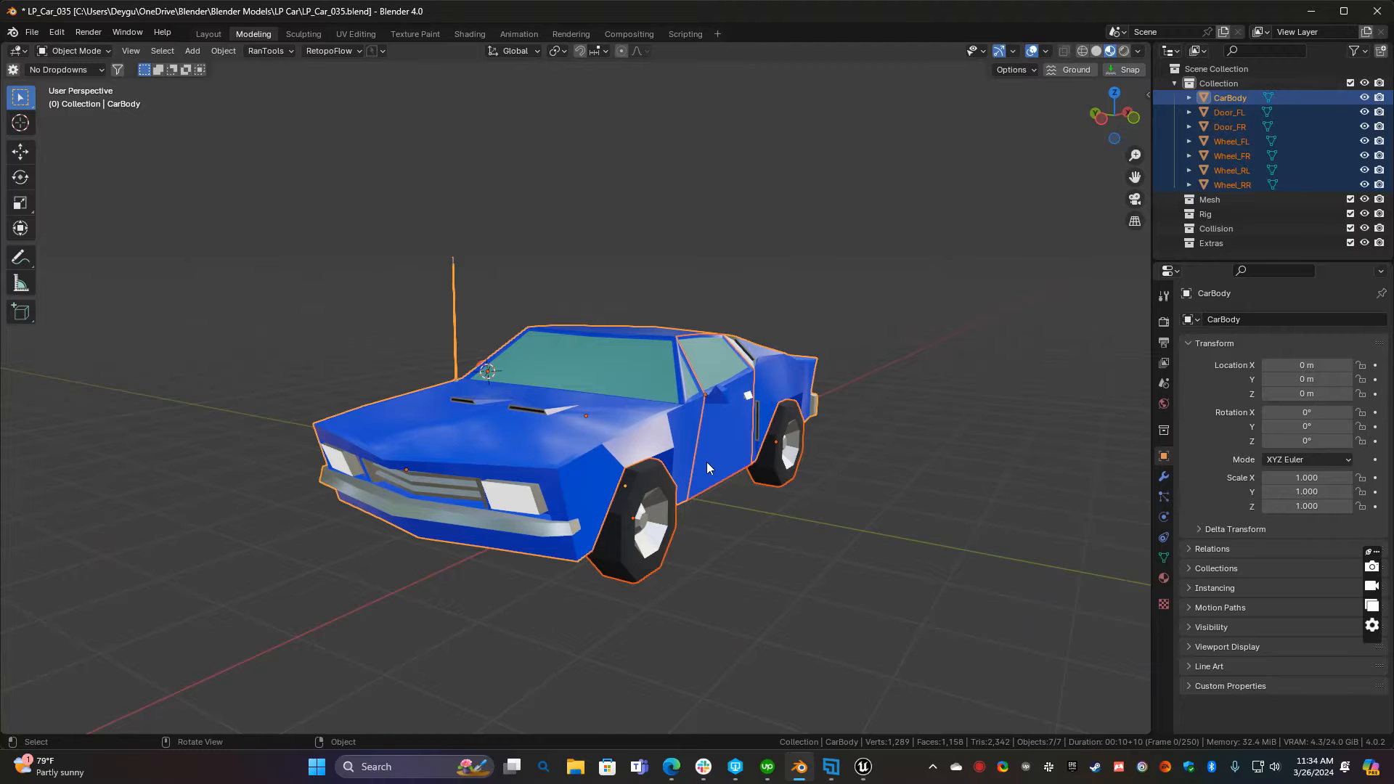
pyautogui.moveTo(669, 467); pyautogui.dragTo(595, 399, button='middle')
pyautogui.click(777, 539)
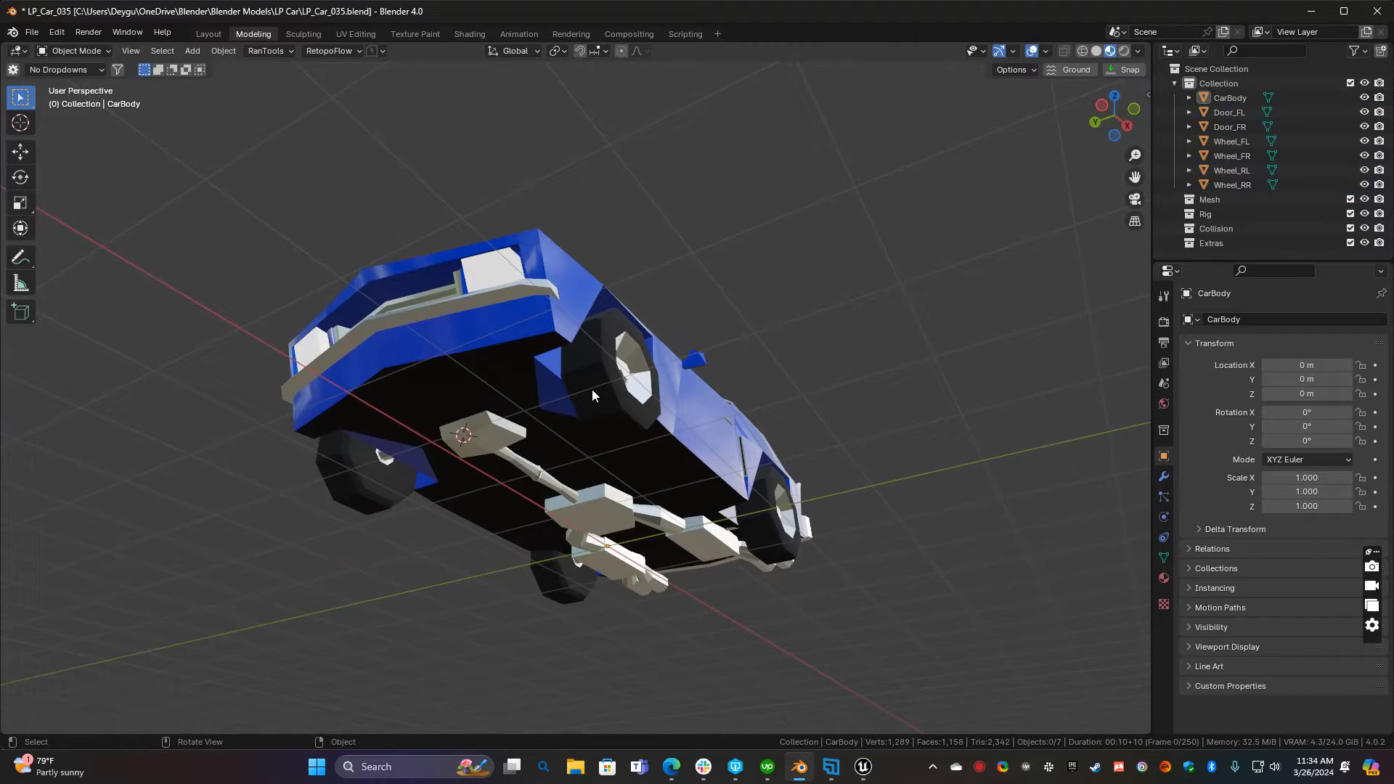
# Test-move Wheel_FL to check that it is separate from the body, and cancel the move
pyautogui.click(592, 392)
pyautogui.moveTo(592, 392); pyautogui.dragTo(395, 408, button='middle')
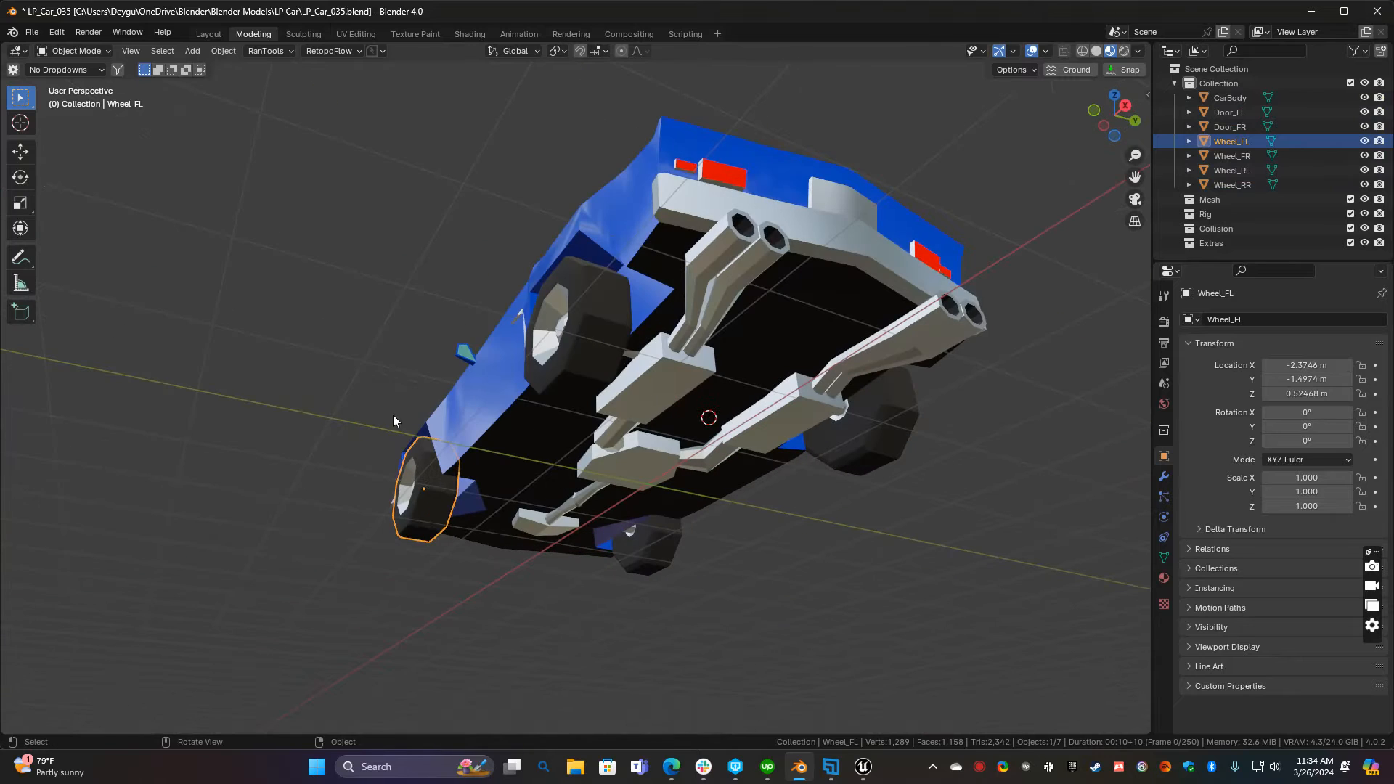
pyautogui.press('g')
pyautogui.rightClick(352, 505)
pyautogui.moveTo(437, 492); pyautogui.dragTo(452, 522, button='middle')
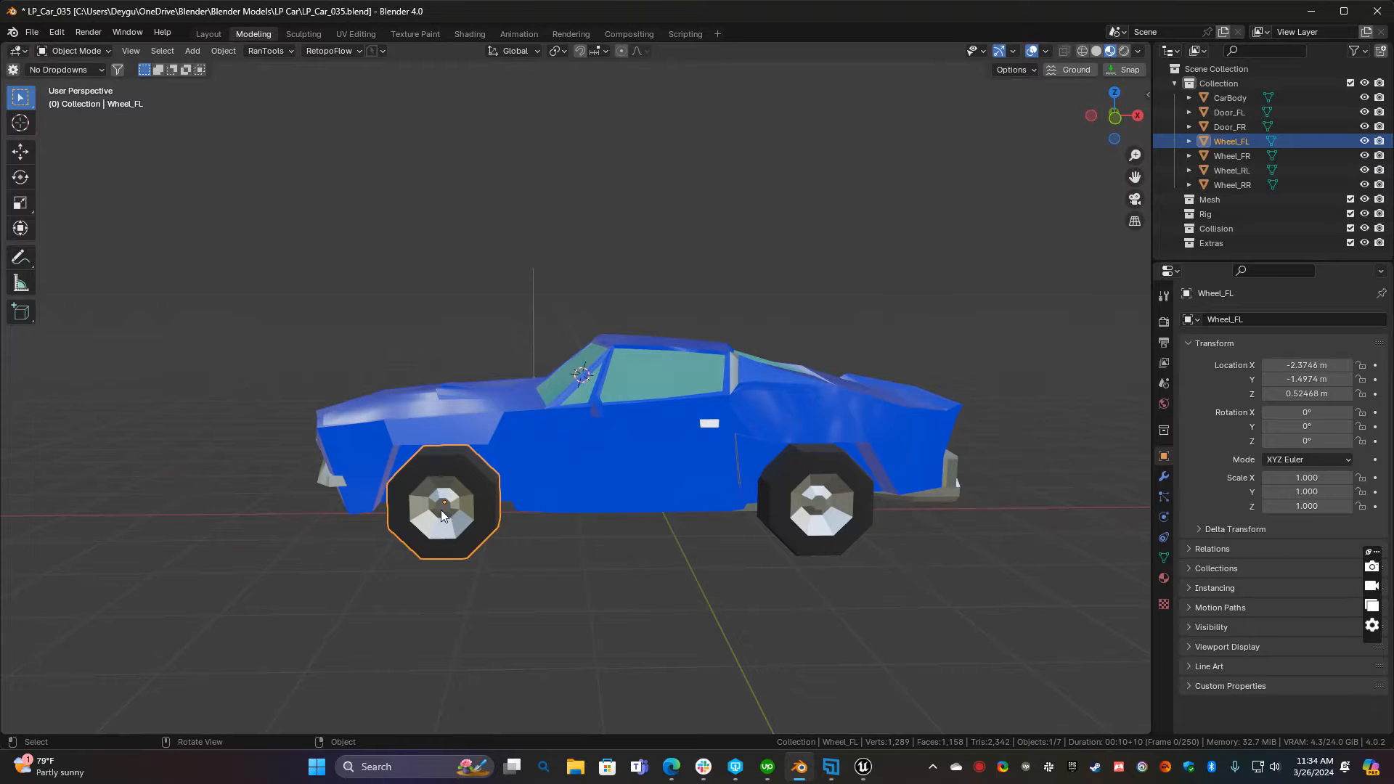
# Test-move Wheel_FR and the opposite front wheel from beneath the car, cancelling each move
pyautogui.moveTo(521, 555); pyautogui.dragTo(721, 497, button='middle')
pyautogui.click(777, 499)
pyautogui.moveTo(756, 578); pyautogui.dragTo(803, 570, button='middle')
pyautogui.press('g')
pyautogui.press('Escape')
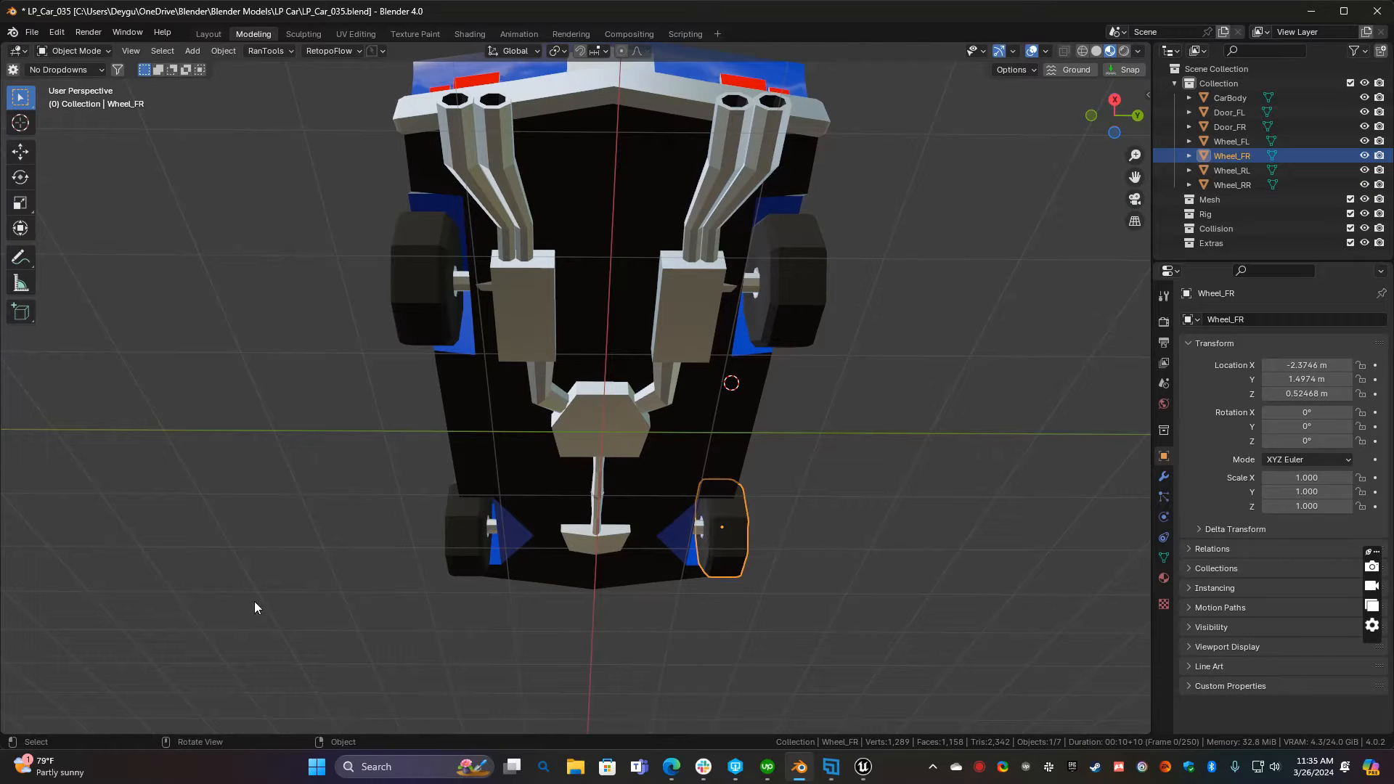
pyautogui.click(477, 529)
pyautogui.press('g')
pyautogui.press('Escape')
# Test-move Wheel_RL and Wheel_RR to check that both rear wheels are separate objects, cancelling each move
pyautogui.click(427, 260)
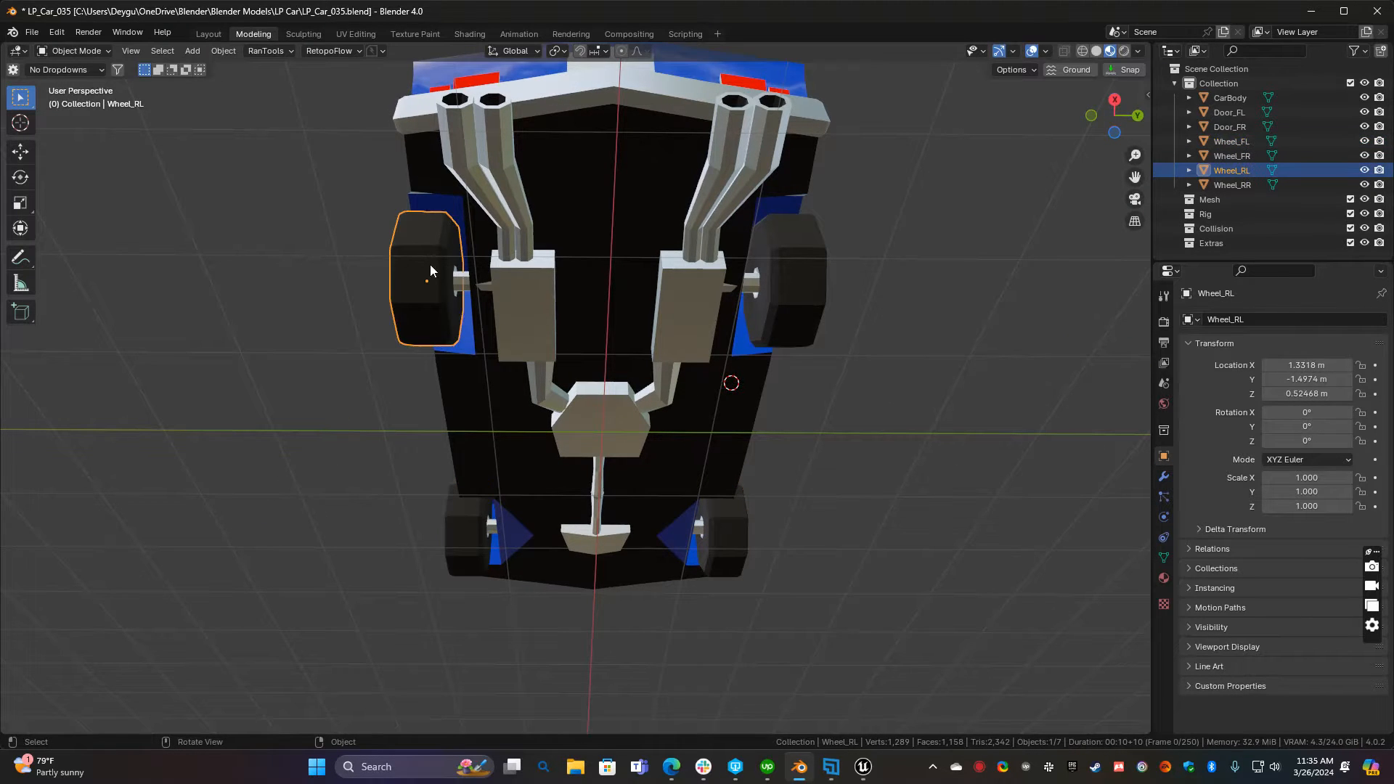
pyautogui.press('g')
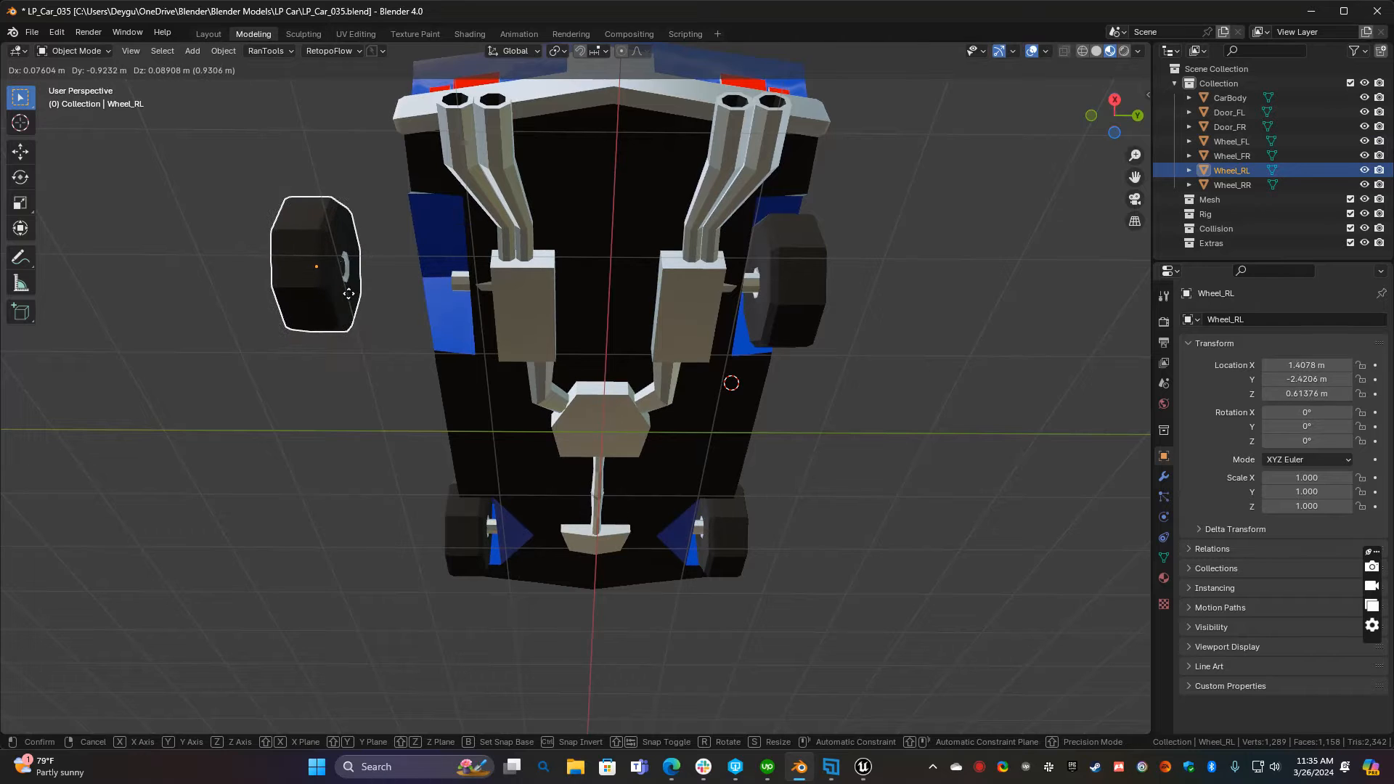
pyautogui.press('Escape')
pyautogui.click(806, 270)
pyautogui.press('g')
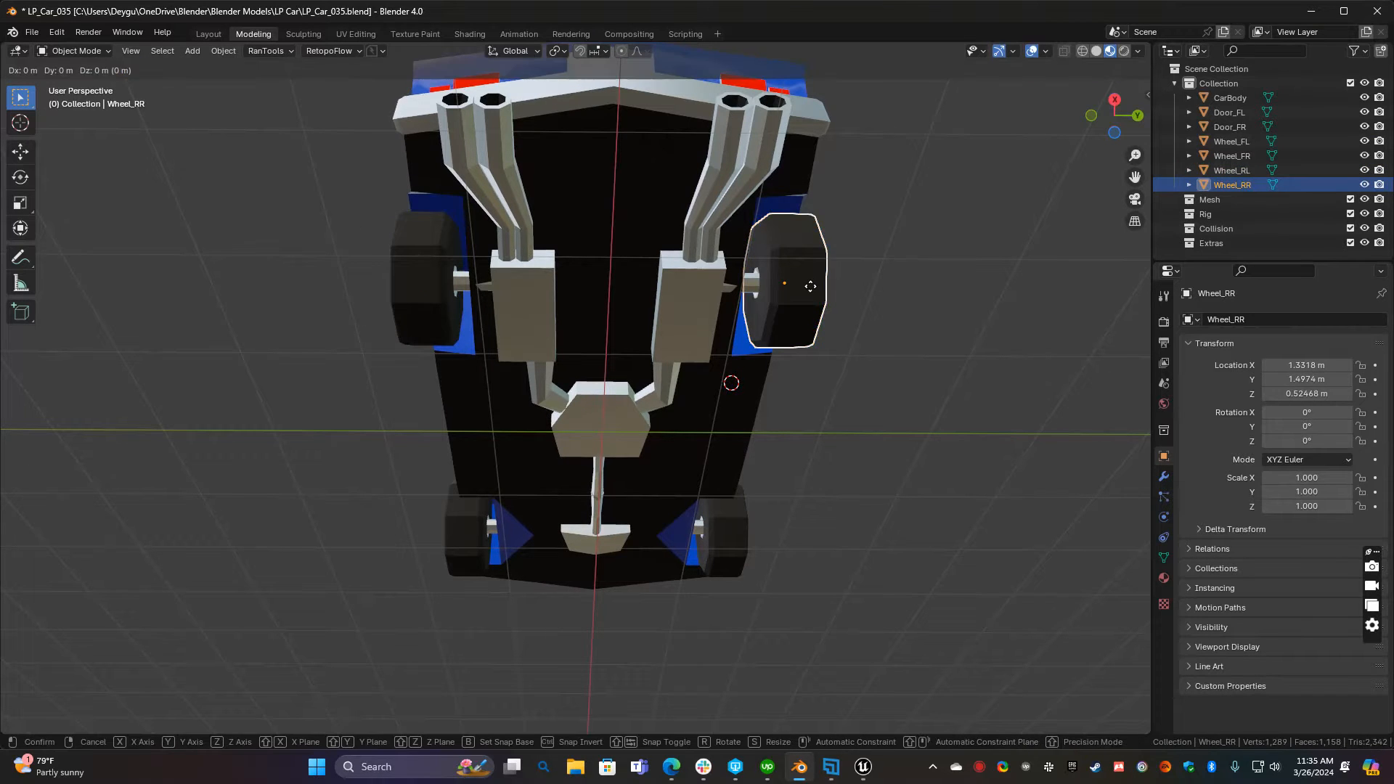
pyautogui.press('Escape')
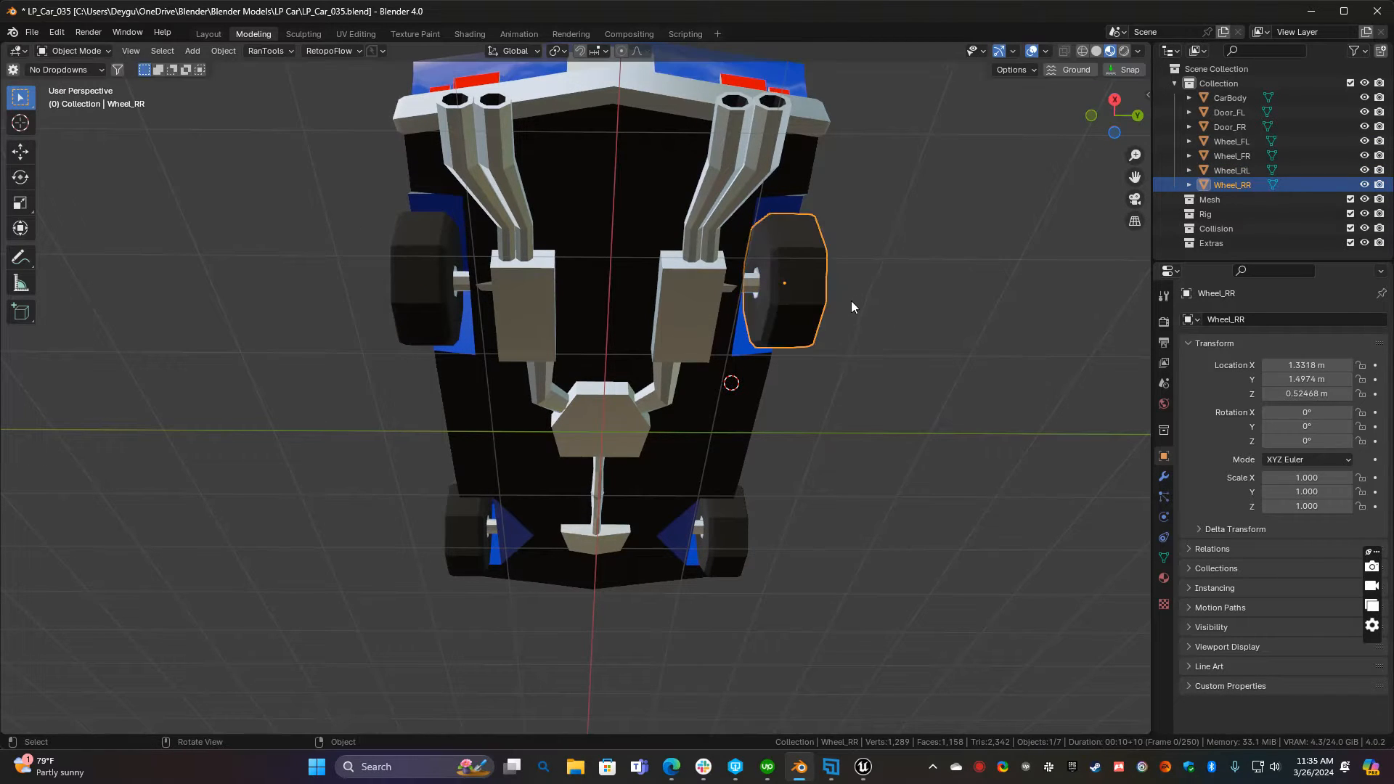
# Test-move CarBody to check that it separates from the doors and wheels, and cancel the move
pyautogui.moveTo(761, 380); pyautogui.dragTo(696, 340, button='middle')
pyautogui.click(678, 385)
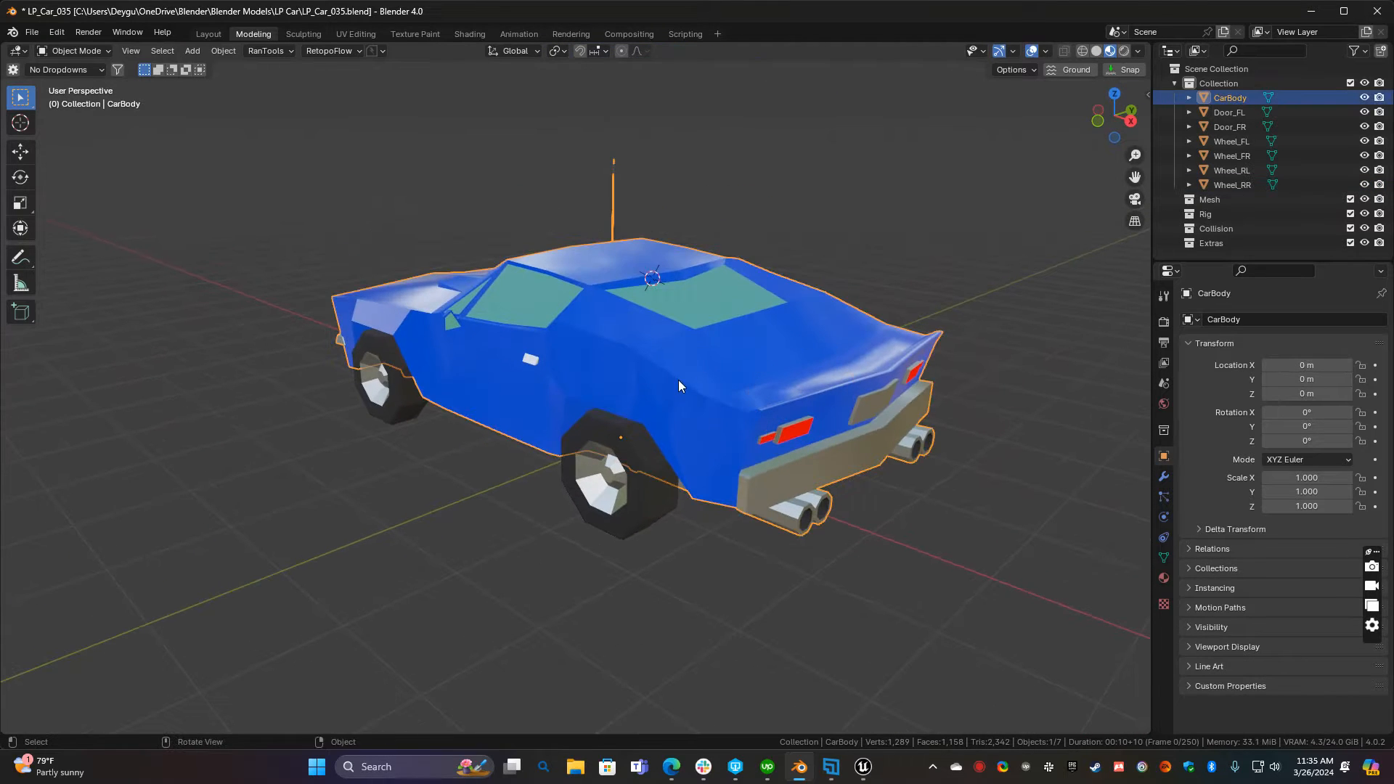
pyautogui.press('g')
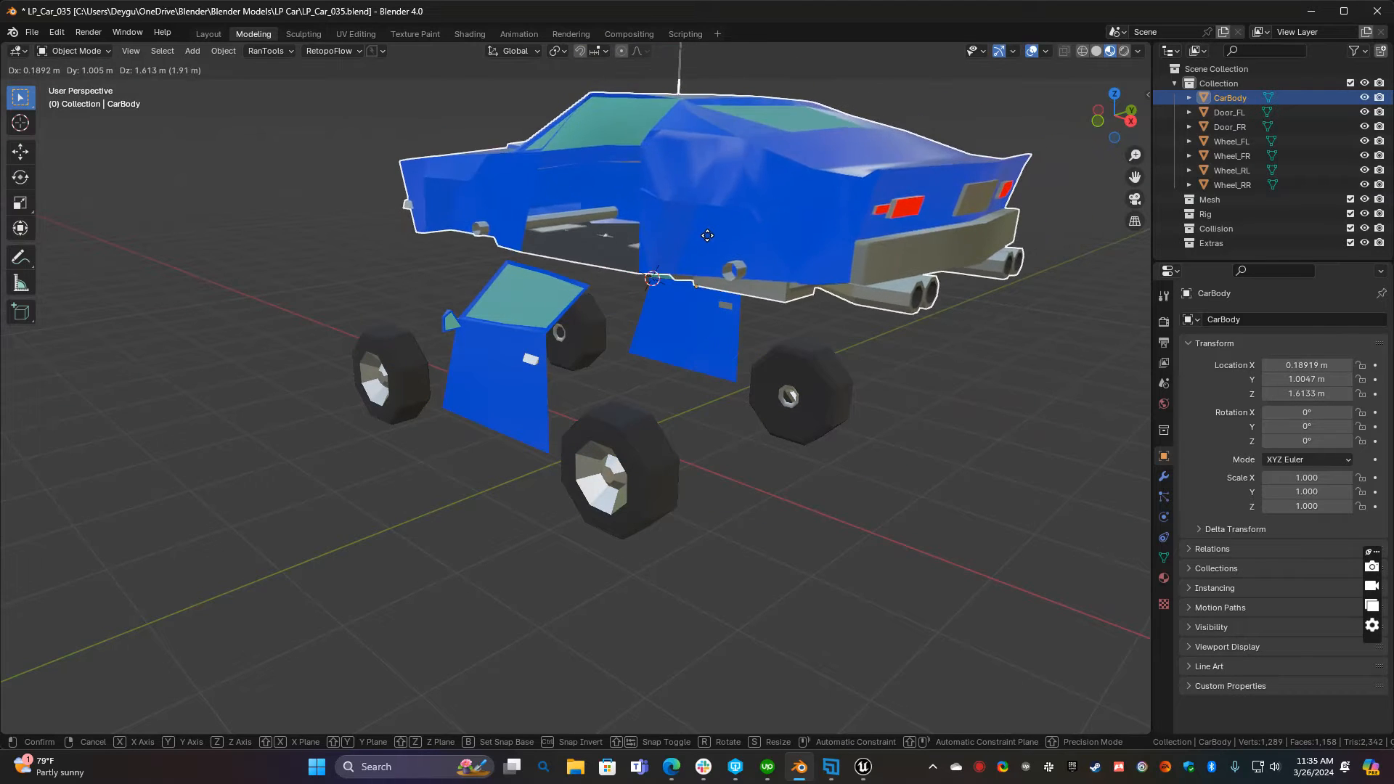
pyautogui.rightClick(692, 251)
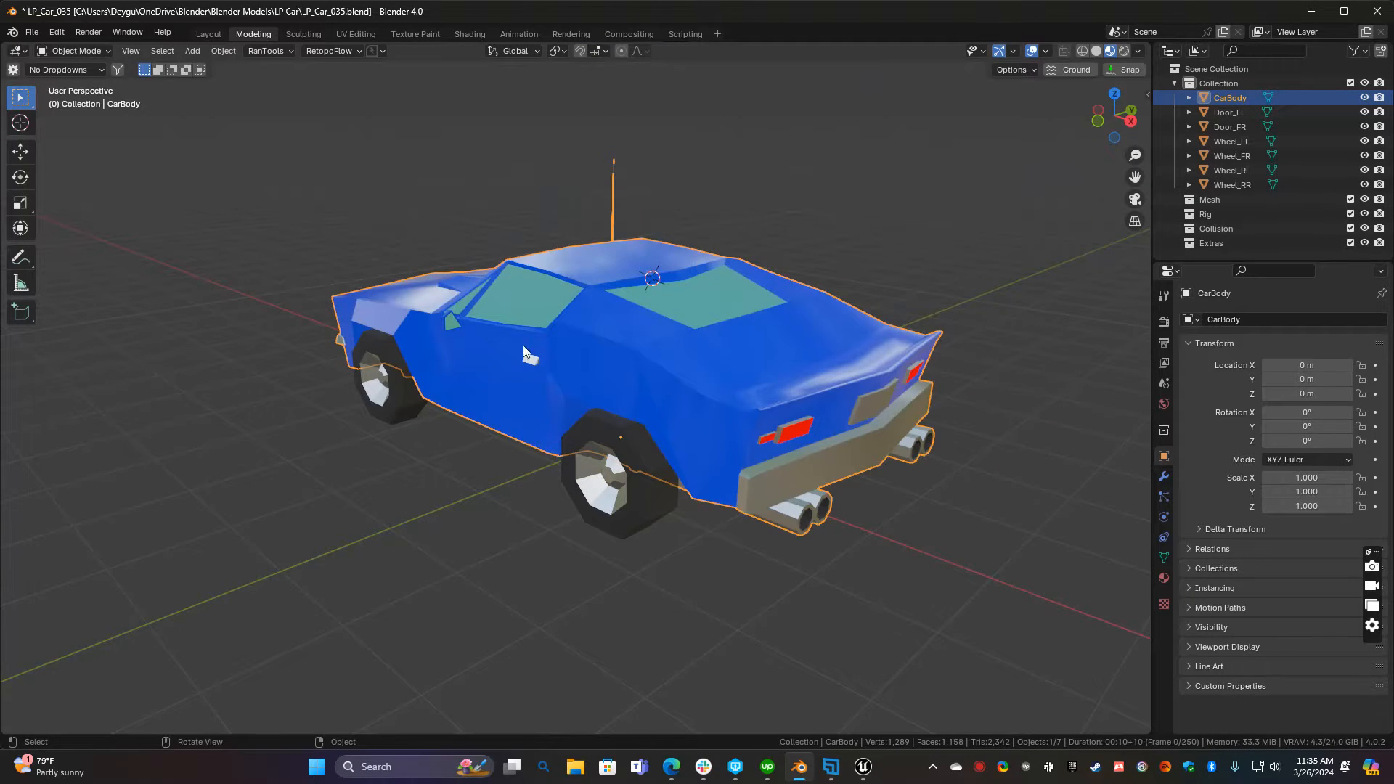
# Test-move the car doors, starting with Door_FL, to check that they are separate objects, cancelling each move
pyautogui.click(511, 370)
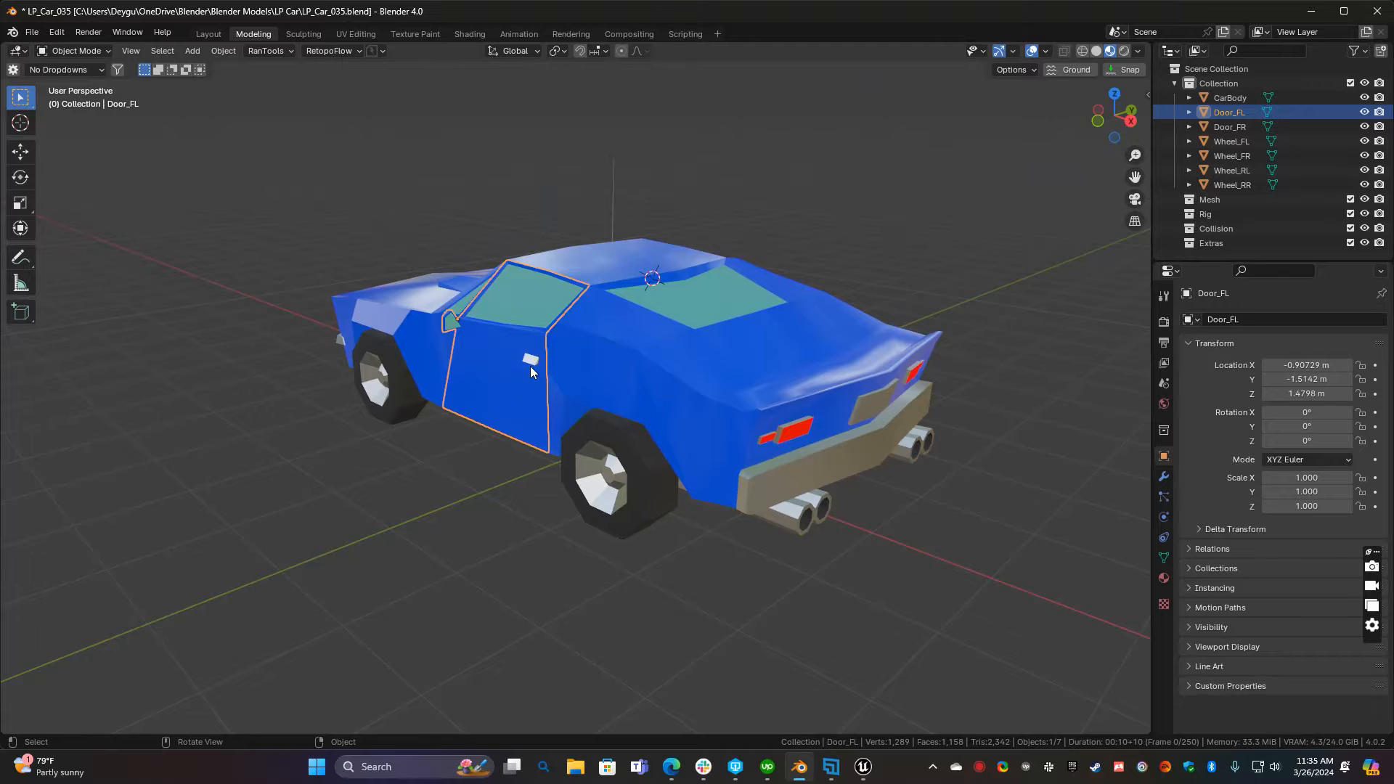
pyautogui.moveTo(600, 308); pyautogui.dragTo(461, 379, button='middle')
pyautogui.press('g')
pyautogui.rightClick(531, 380)
pyautogui.click(718, 396)
pyautogui.press('g')
pyautogui.rightClick(544, 381)
# Enter Edit Mode on Door_FL and select the vertex at its lower front corner
pyautogui.click(459, 395)
pyautogui.scroll(3, 493, 403)
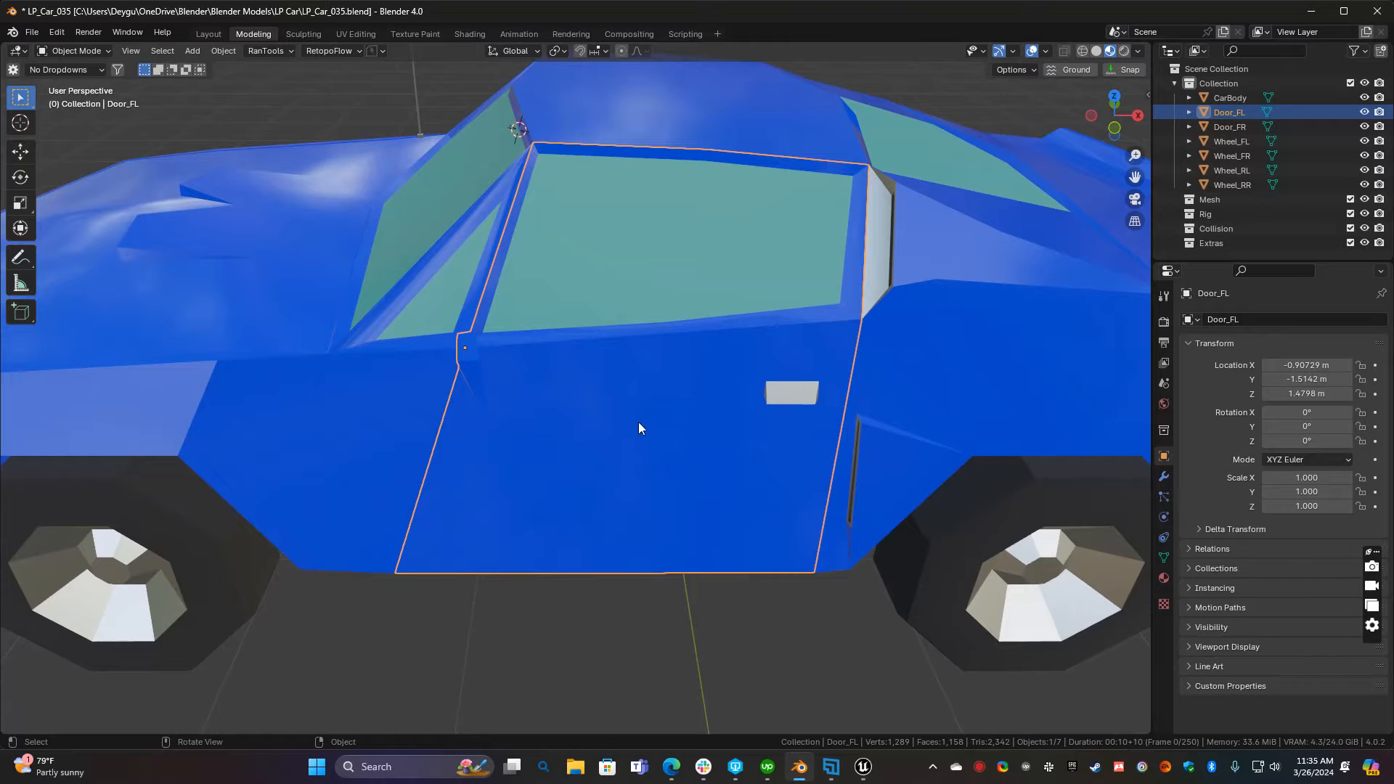
pyautogui.scroll(-3, 592, 414)
pyautogui.moveTo(535, 433); pyautogui.dragTo(666, 383, button='middle')
pyautogui.press('Tab')
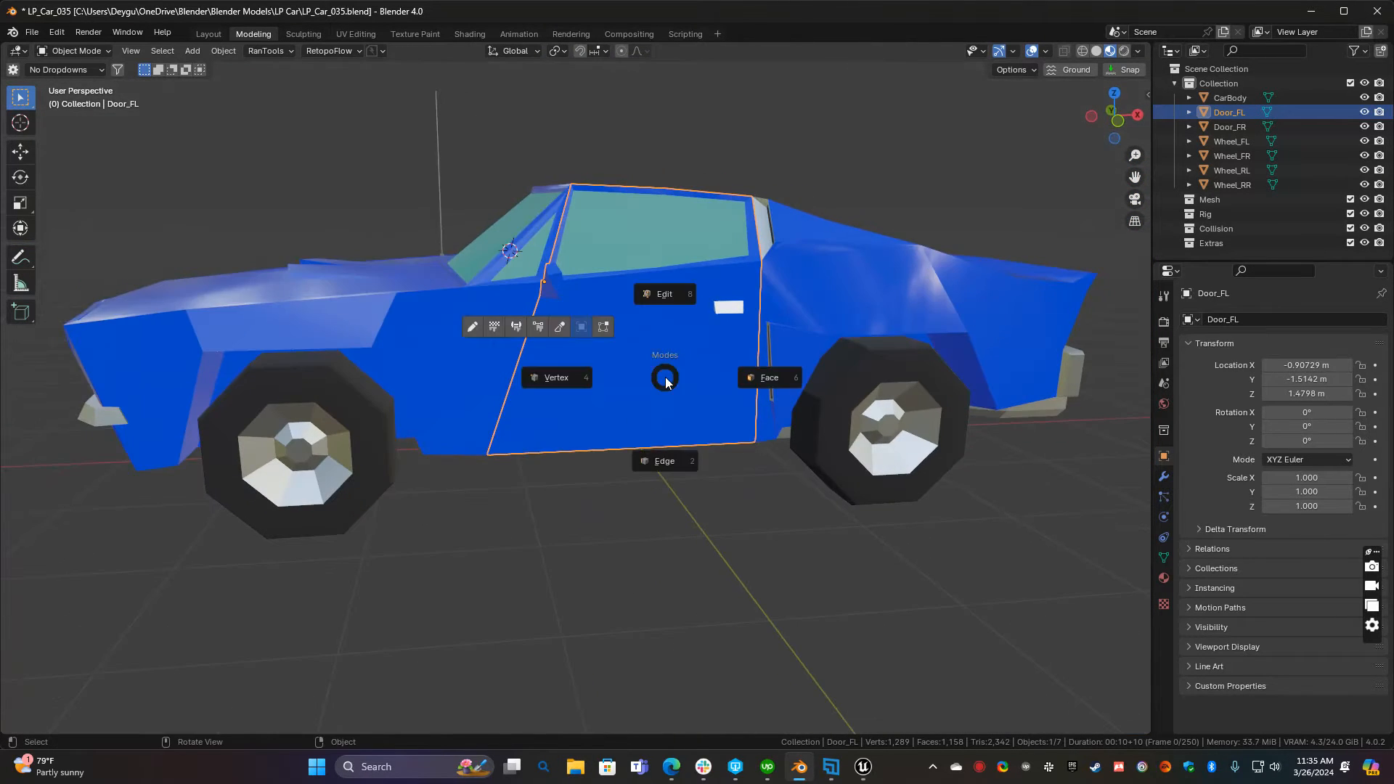
pyautogui.click(662, 298)
pyautogui.scroll(2, 532, 408)
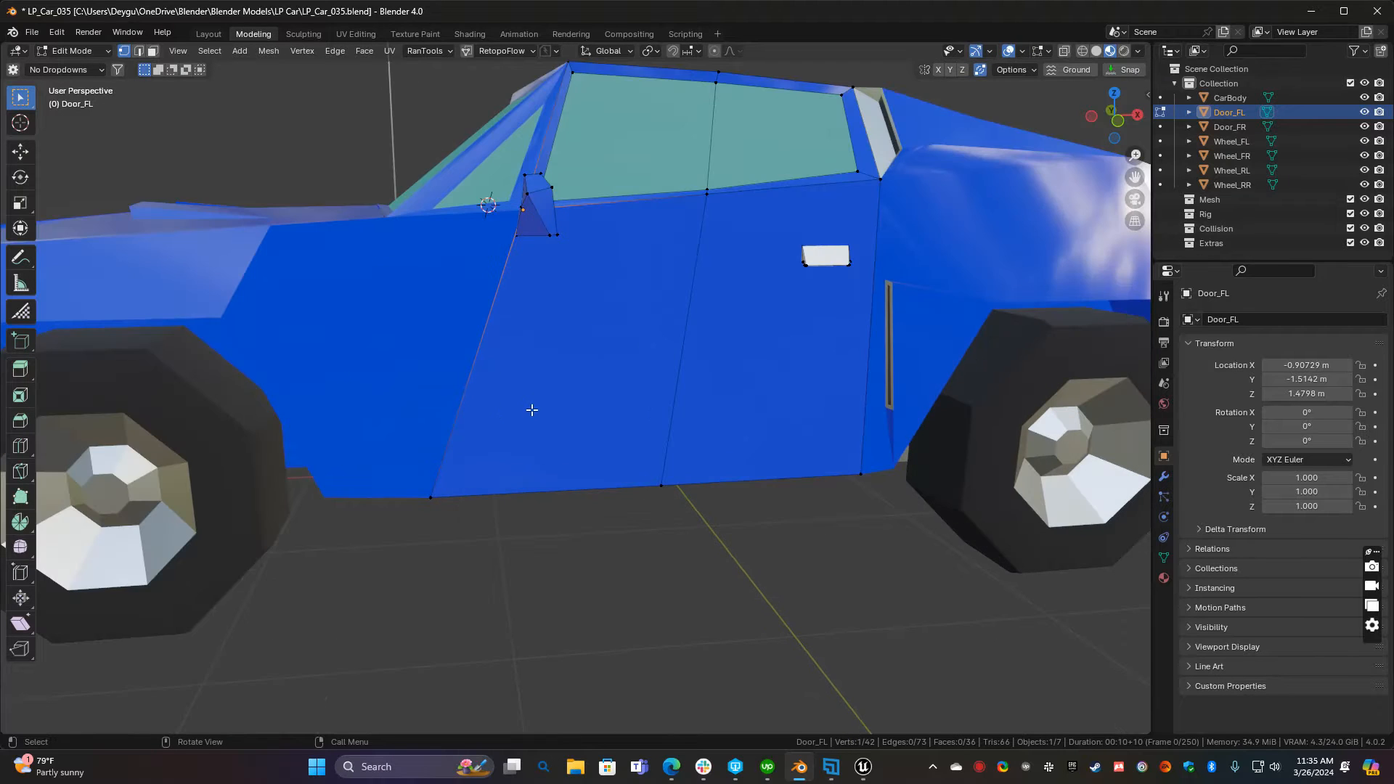
pyautogui.moveTo(526, 399); pyautogui.dragTo(565, 396, button='middle')
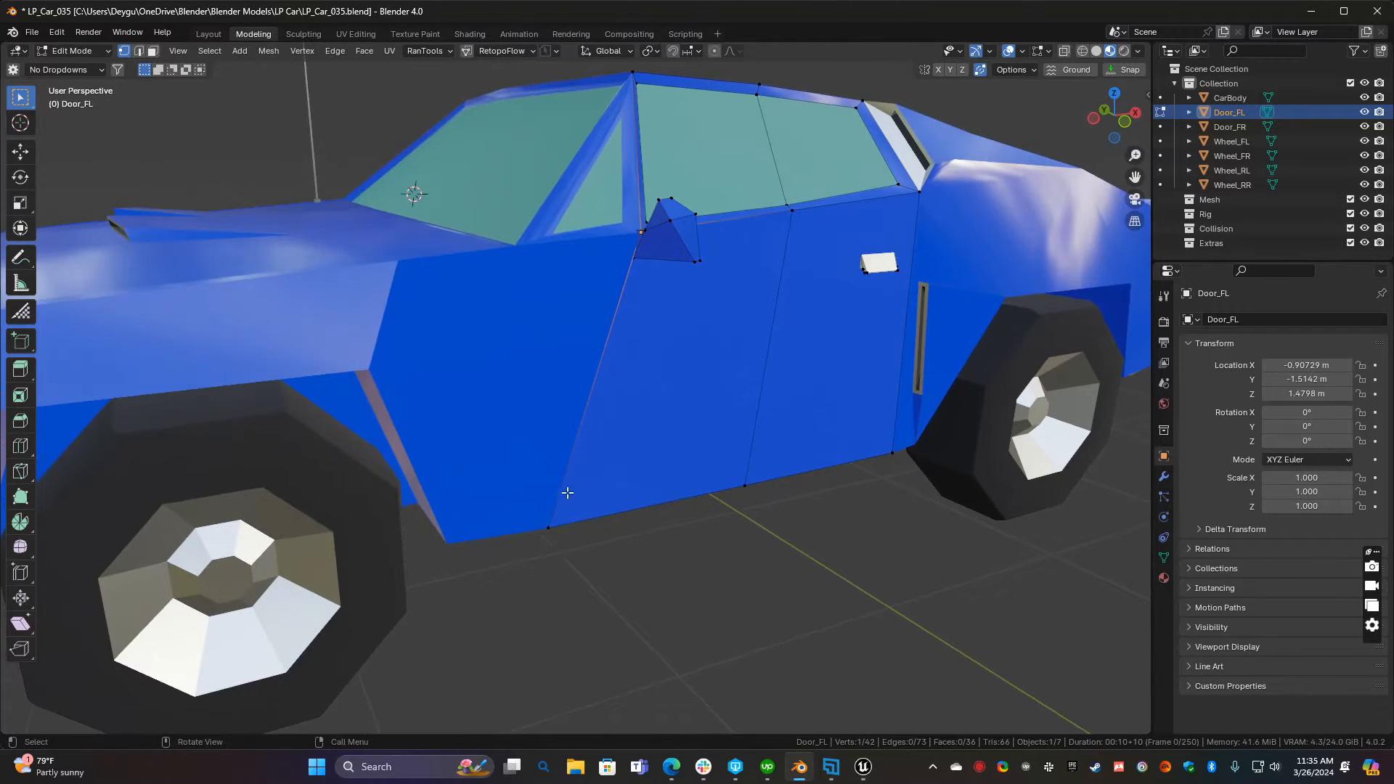
pyautogui.click(549, 528)
# View the Snap pie options and search the add-on preferences for "pie" to check the 3D Viewport Pie Menus add-on
pyautogui.hotkey('shift', 's')
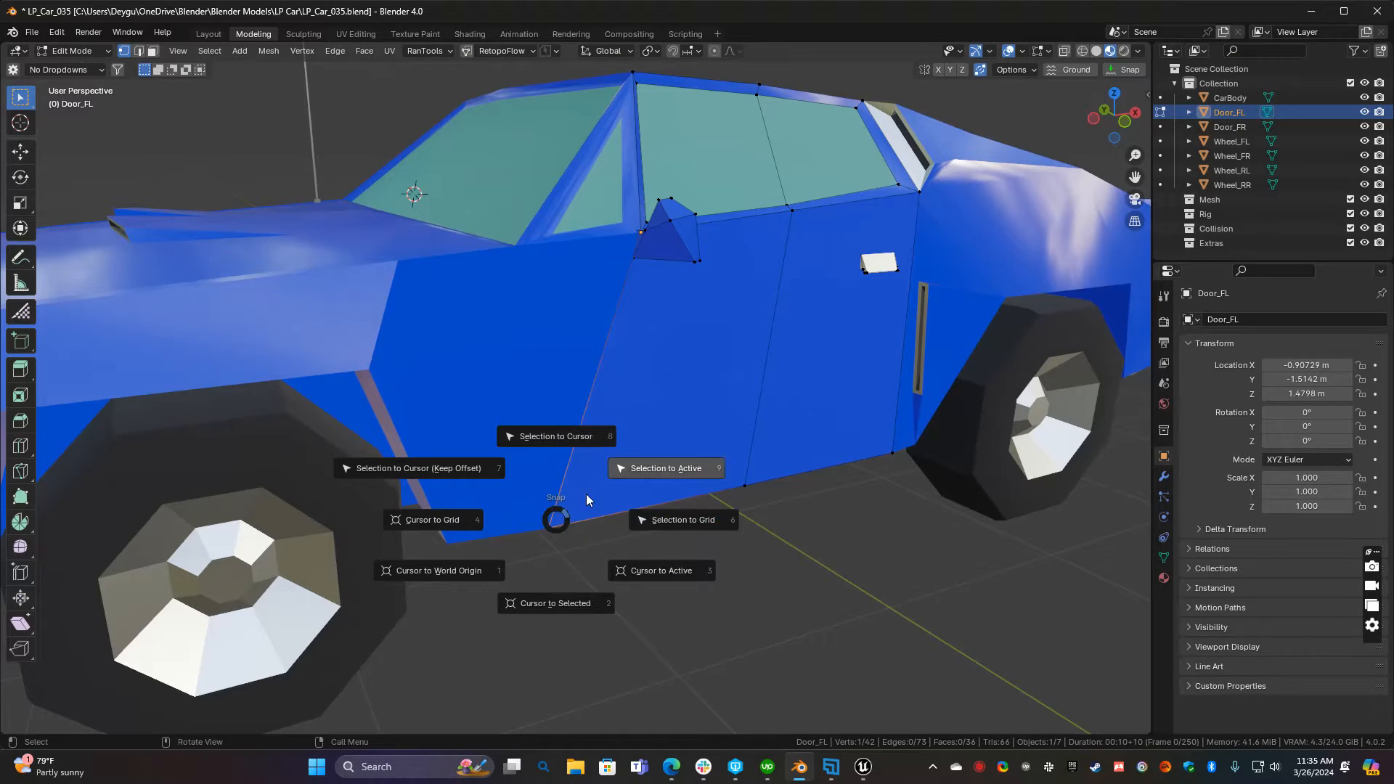
pyautogui.press('Escape')
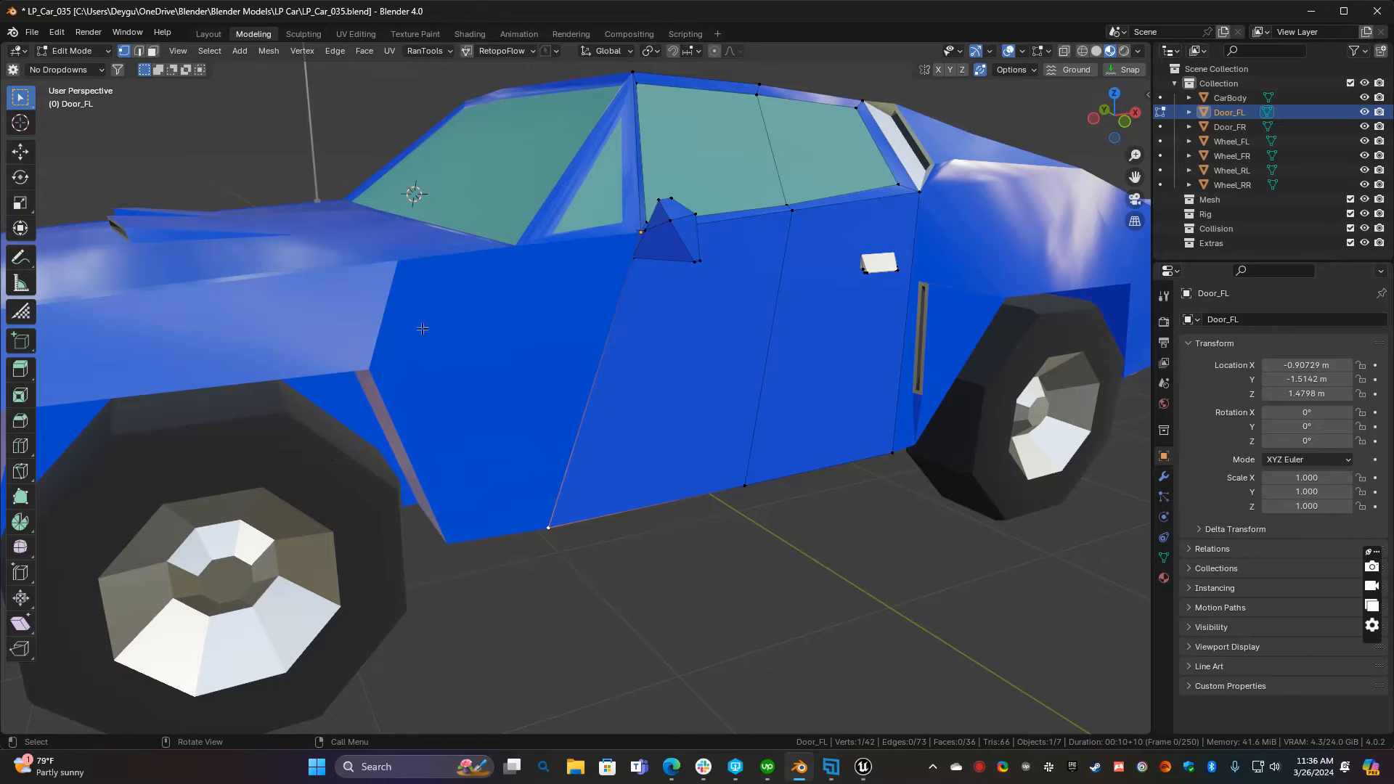
pyautogui.click(57, 32)
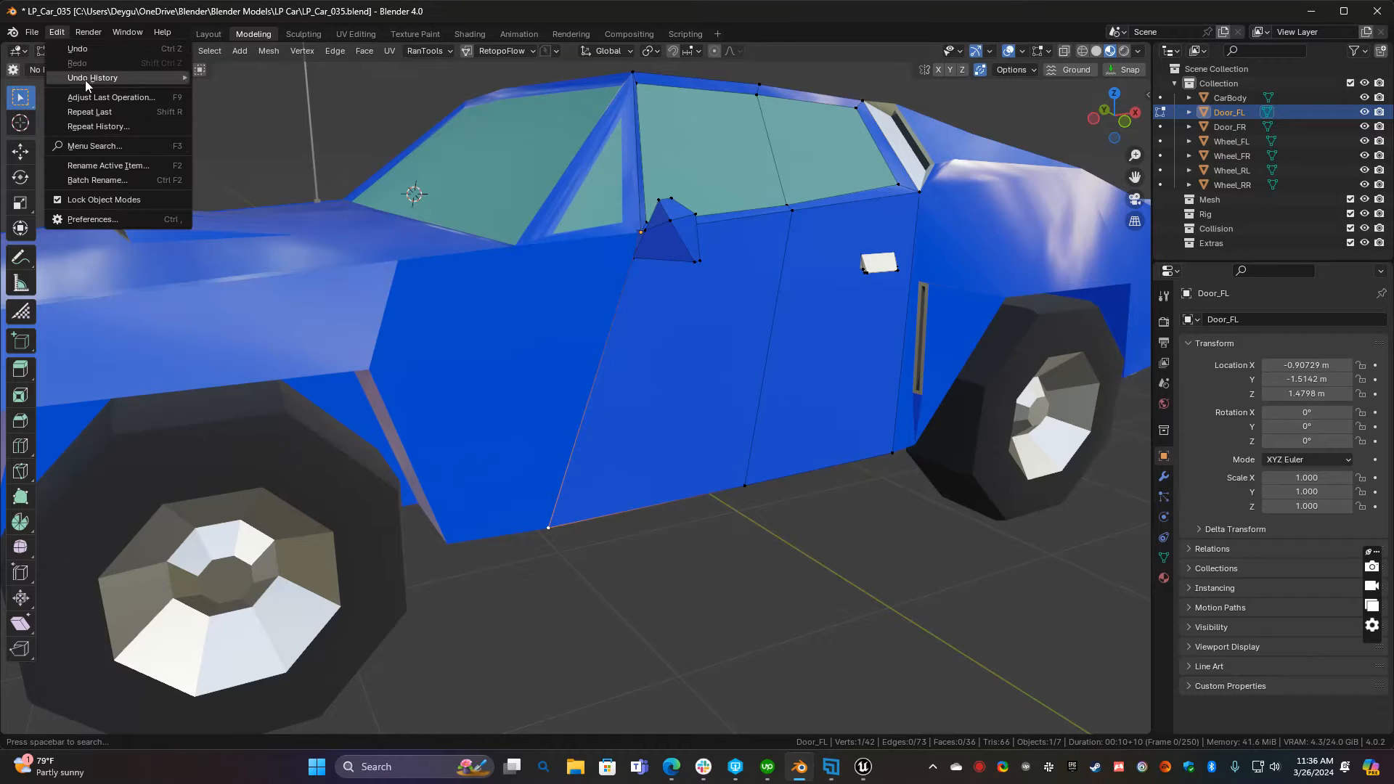
pyautogui.click(119, 219)
pyautogui.click(431, 55)
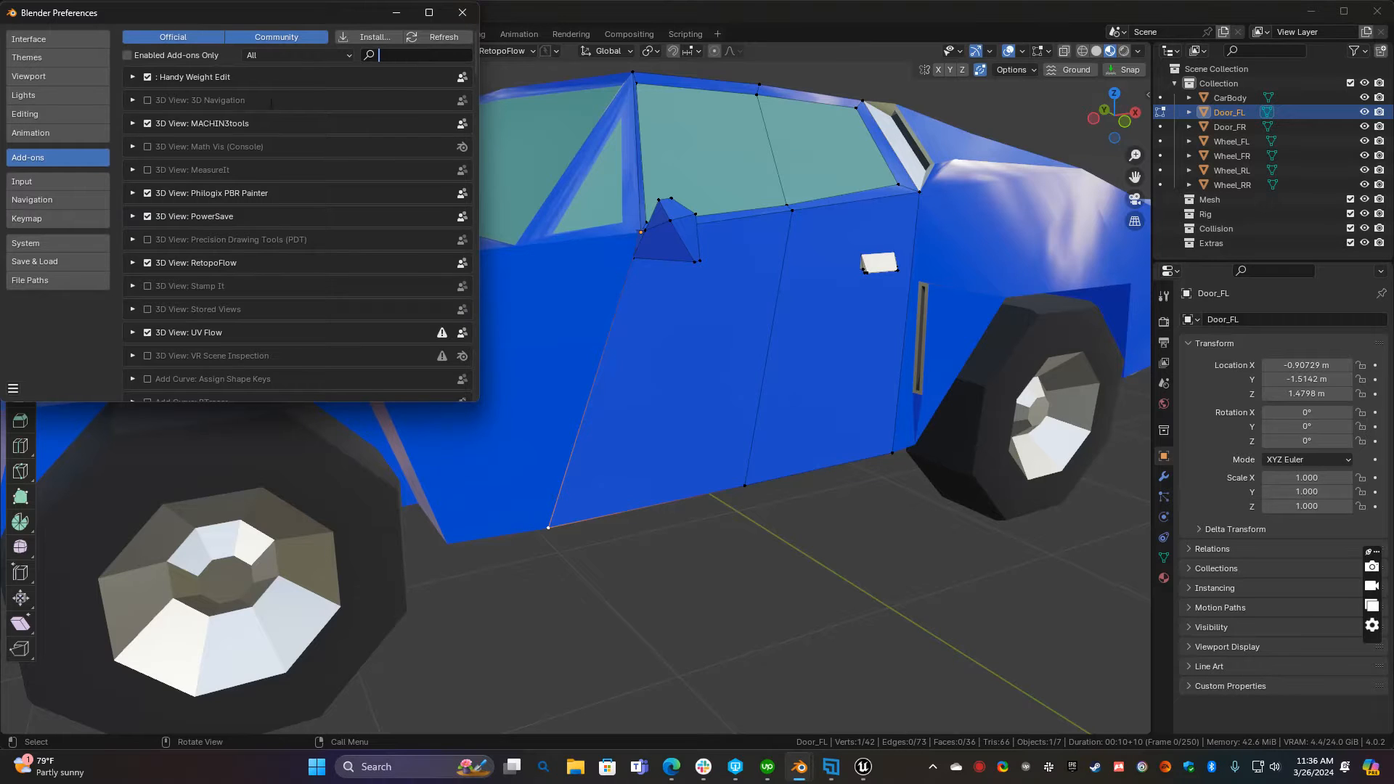
pyautogui.write('pie')
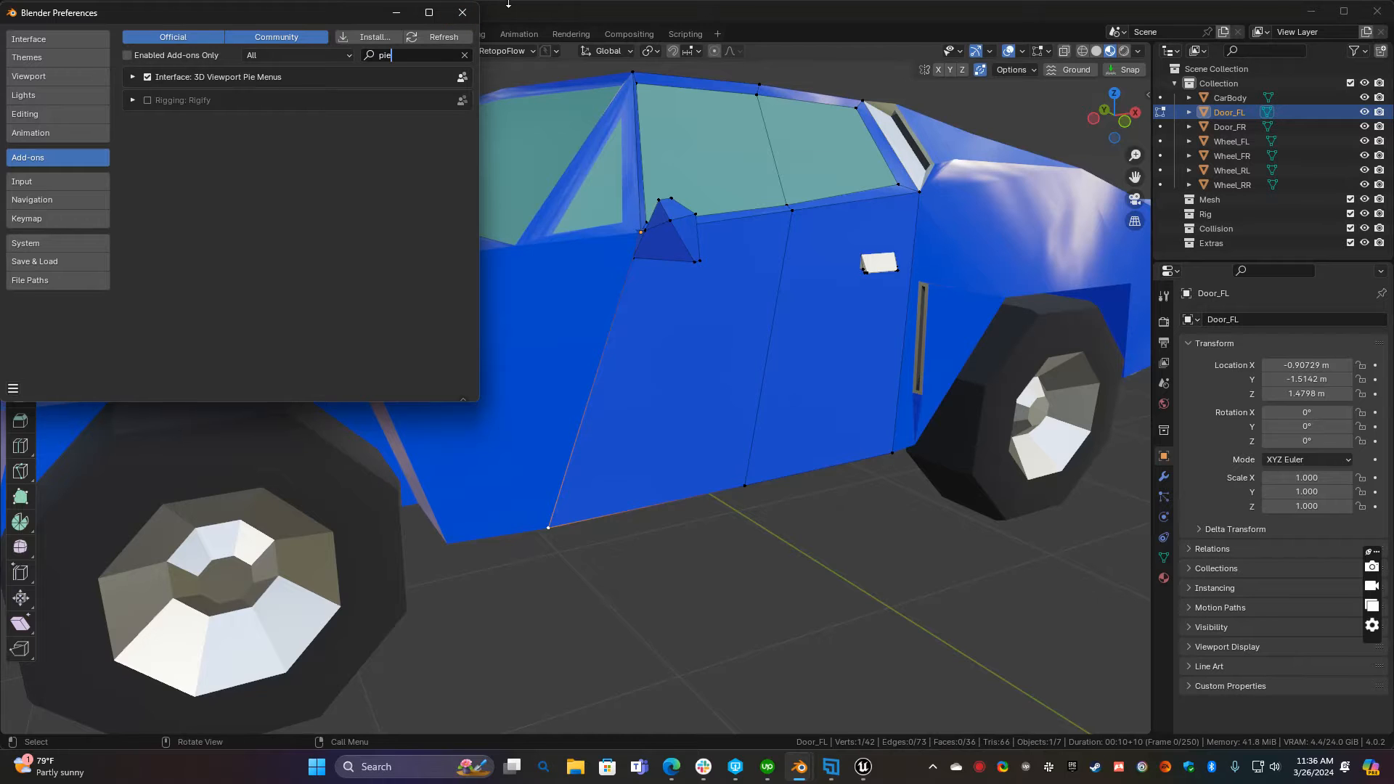
pyautogui.click(463, 12)
# Snap the 3D cursor to the selected lower front corner vertex of Door_FL
pyautogui.moveTo(643, 385); pyautogui.dragTo(578, 408, button='middle')
pyautogui.hotkey('shift', 's')
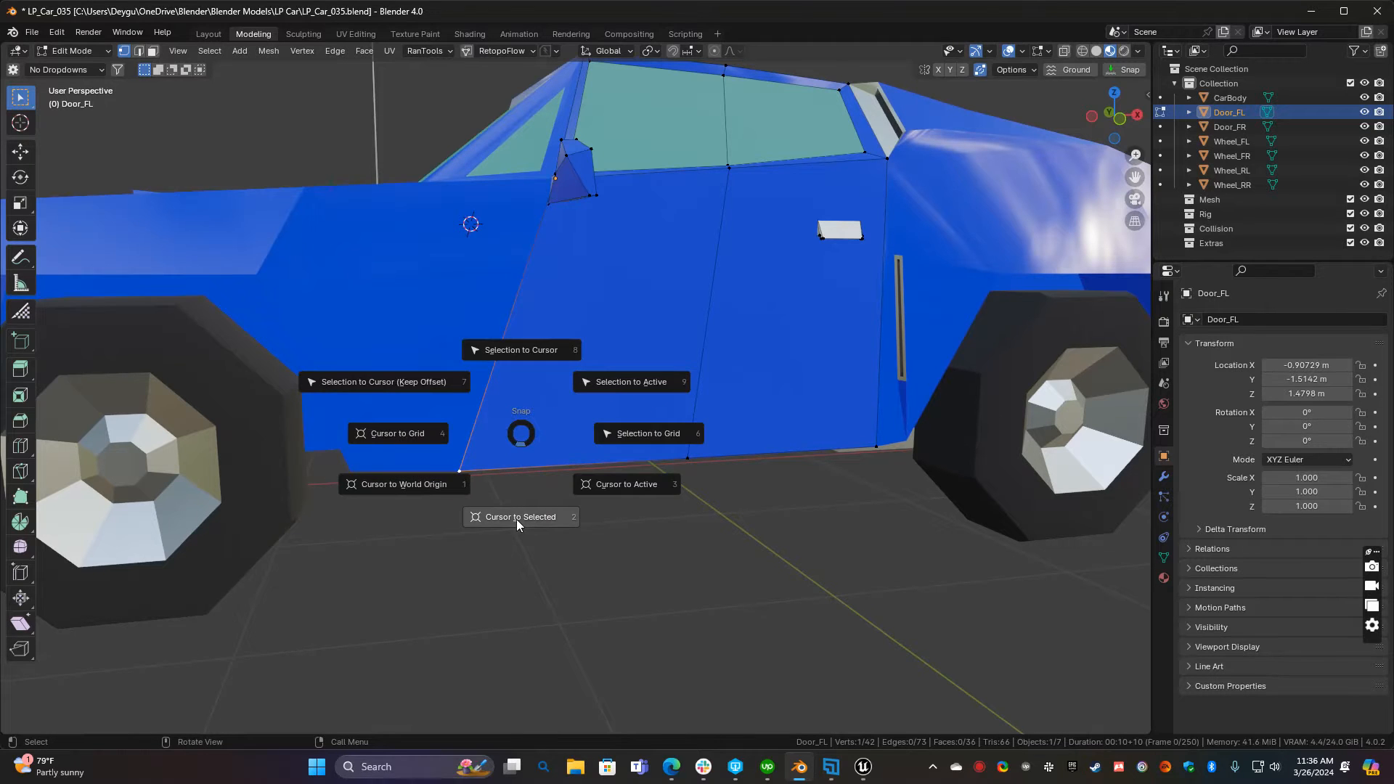
pyautogui.click(517, 518)
pyautogui.moveTo(507, 520); pyautogui.dragTo(436, 472, button='middle')
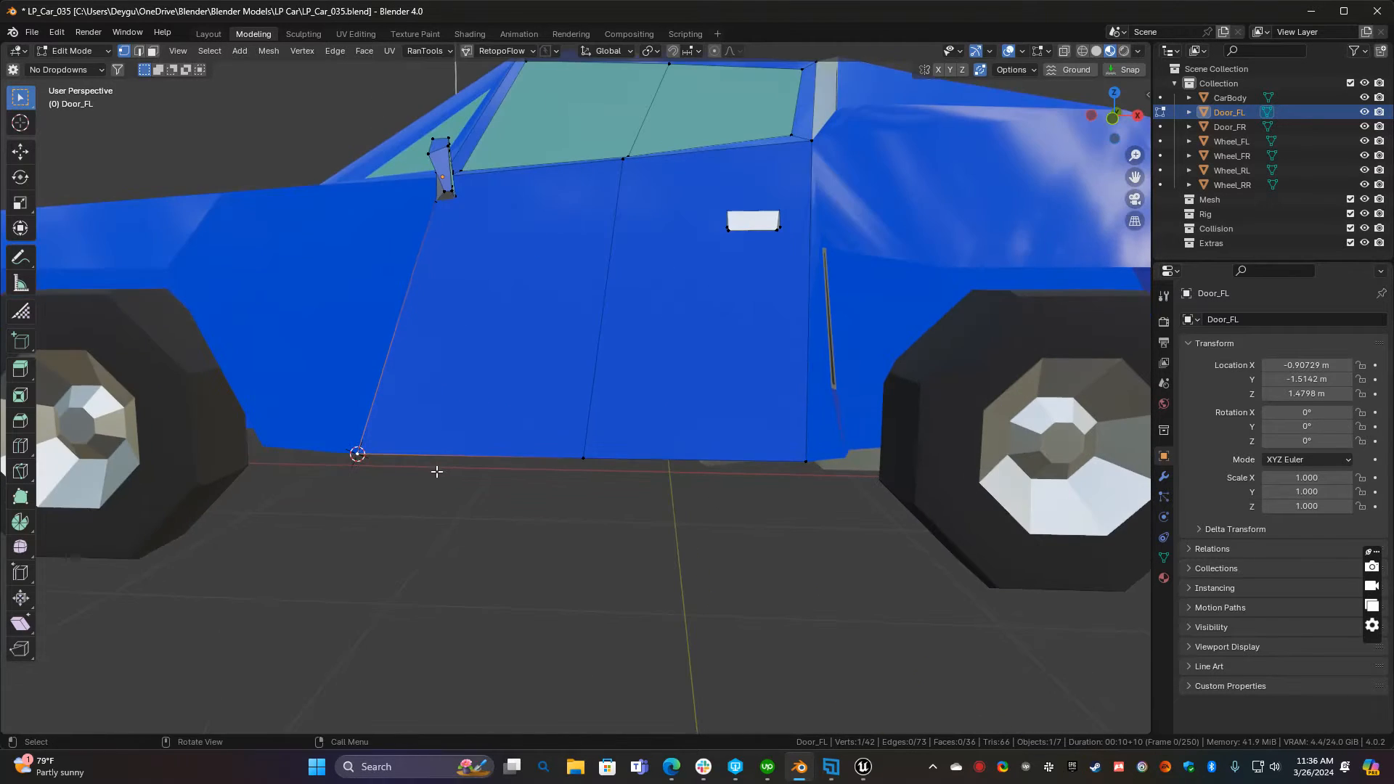
# Return Door_FL to Object Mode, set its origin to the 3D cursor and check the pivot at the corner
pyautogui.hotkey('ctrl', 'Tab')
pyautogui.click(450, 407)
pyautogui.rightClick(449, 407)
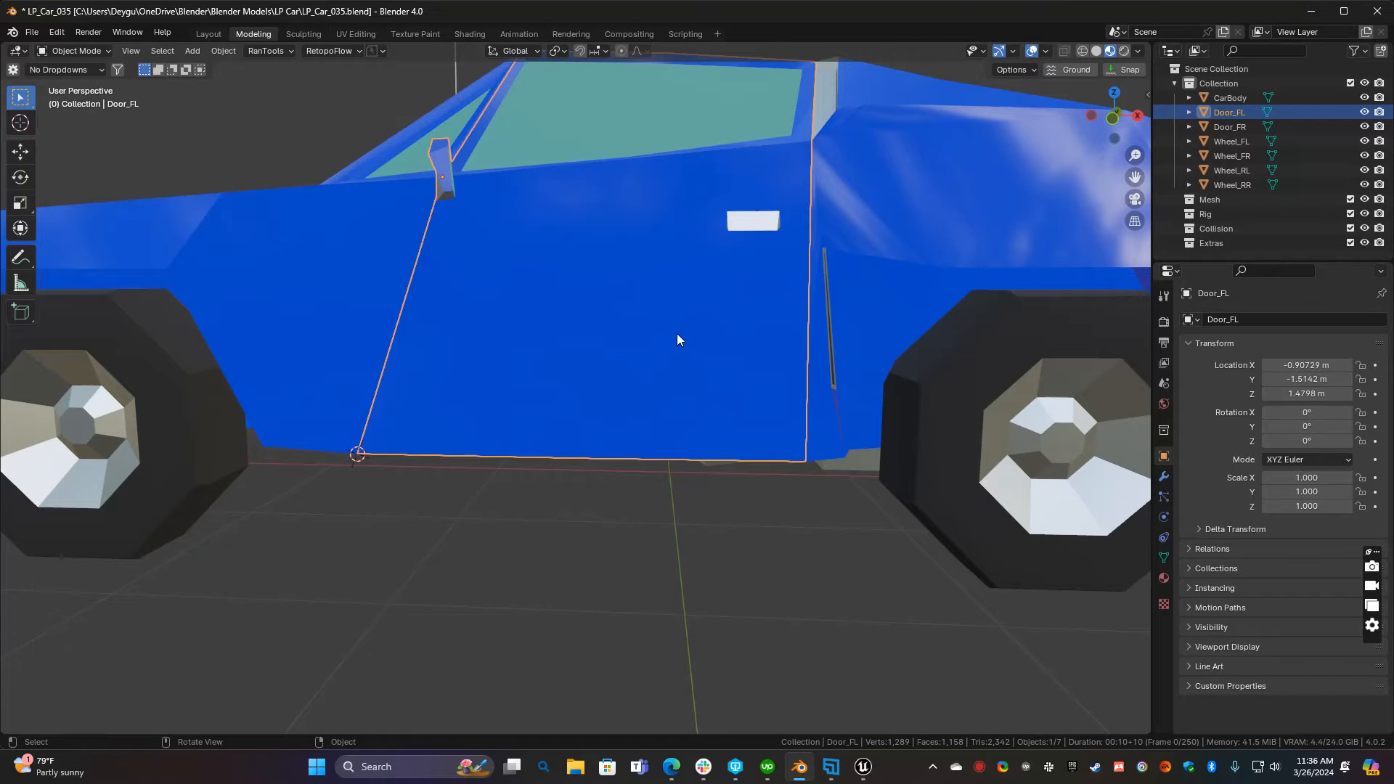
pyautogui.moveTo(625, 395); pyautogui.dragTo(634, 347, button='middle')
pyautogui.rightClick(512, 240)
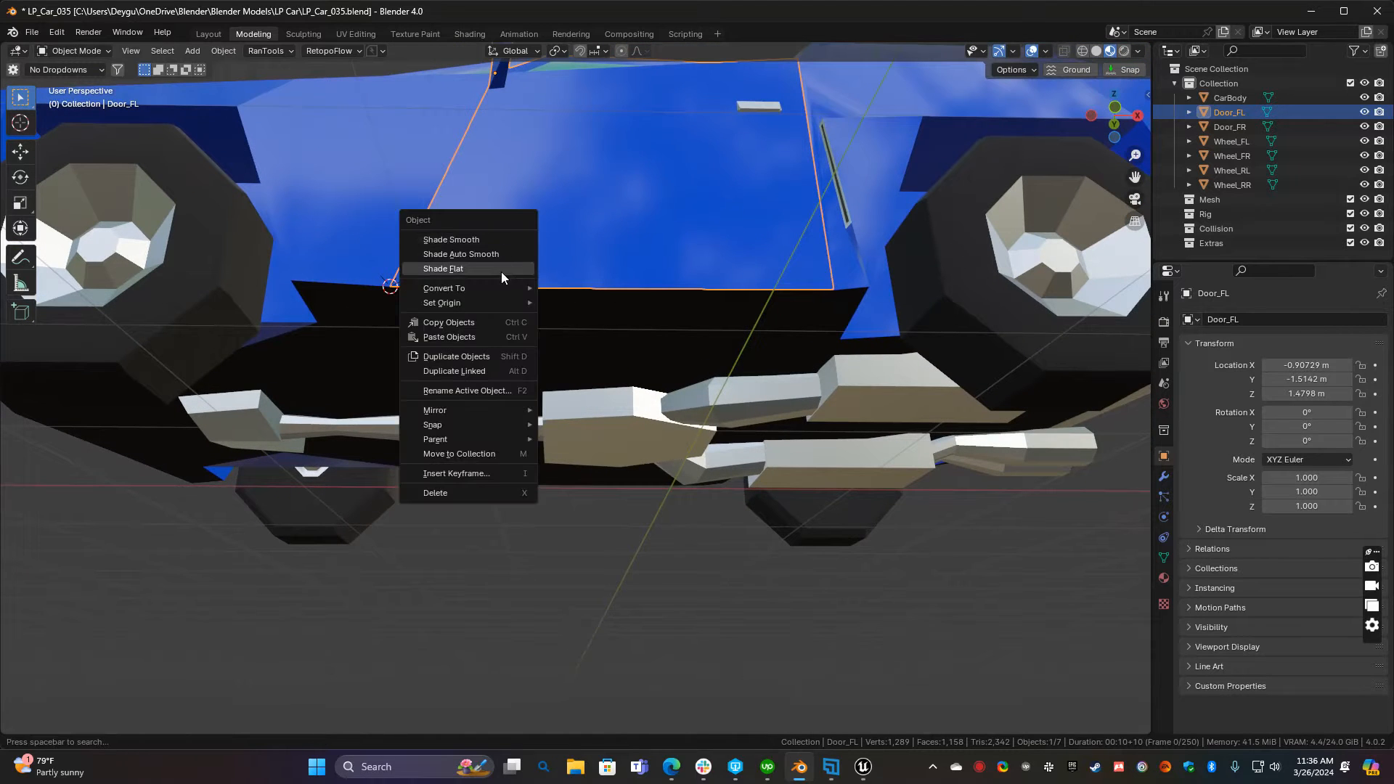
pyautogui.moveTo(464, 303)
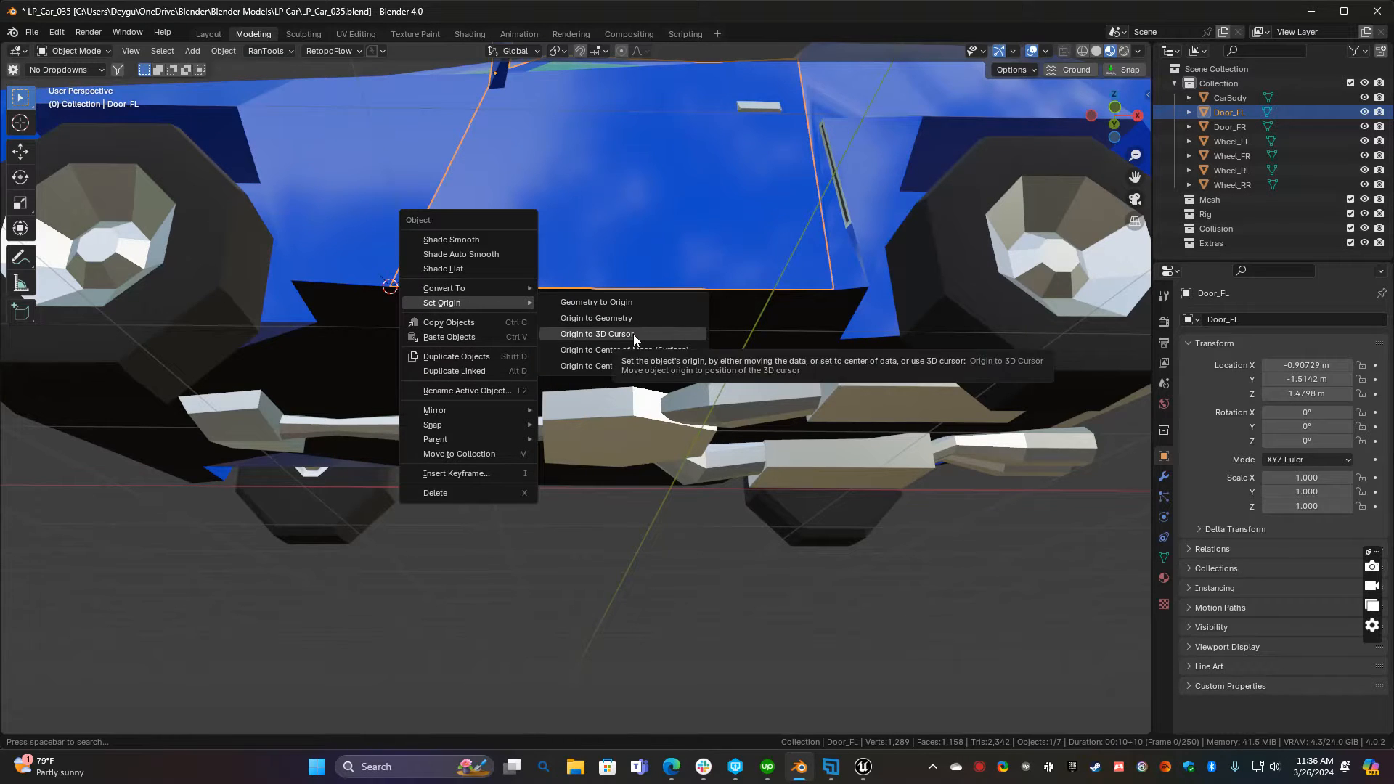
pyautogui.click(633, 334)
pyautogui.scroll(3, 404, 298)
pyautogui.scroll(-1, 303, 226)
pyautogui.keyDown('shift'); pyautogui.moveTo(319, 241); pyautogui.dragTo(444, 332, button='middle'); pyautogui.keyUp('shift')
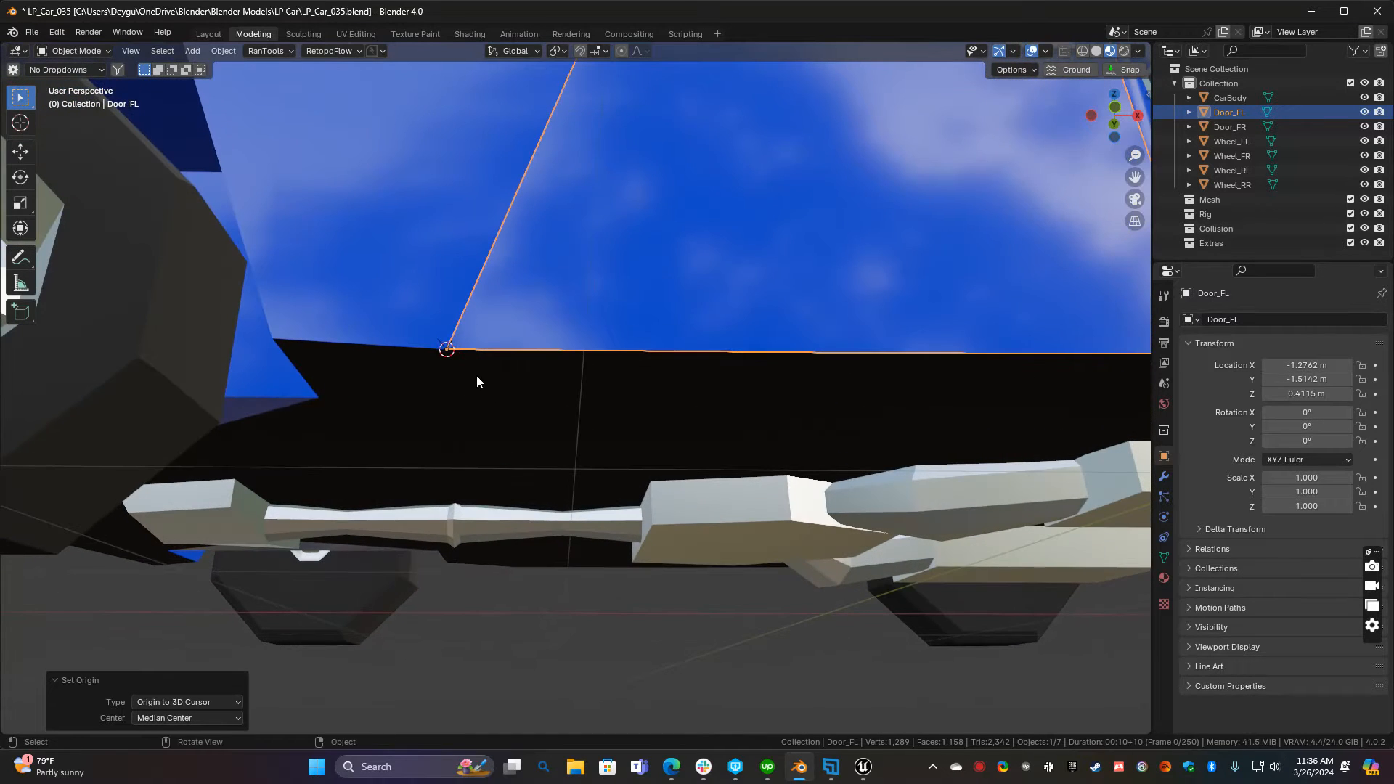
pyautogui.scroll(-3, 470, 349)
pyautogui.moveTo(683, 291); pyautogui.dragTo(642, 357, button='middle')
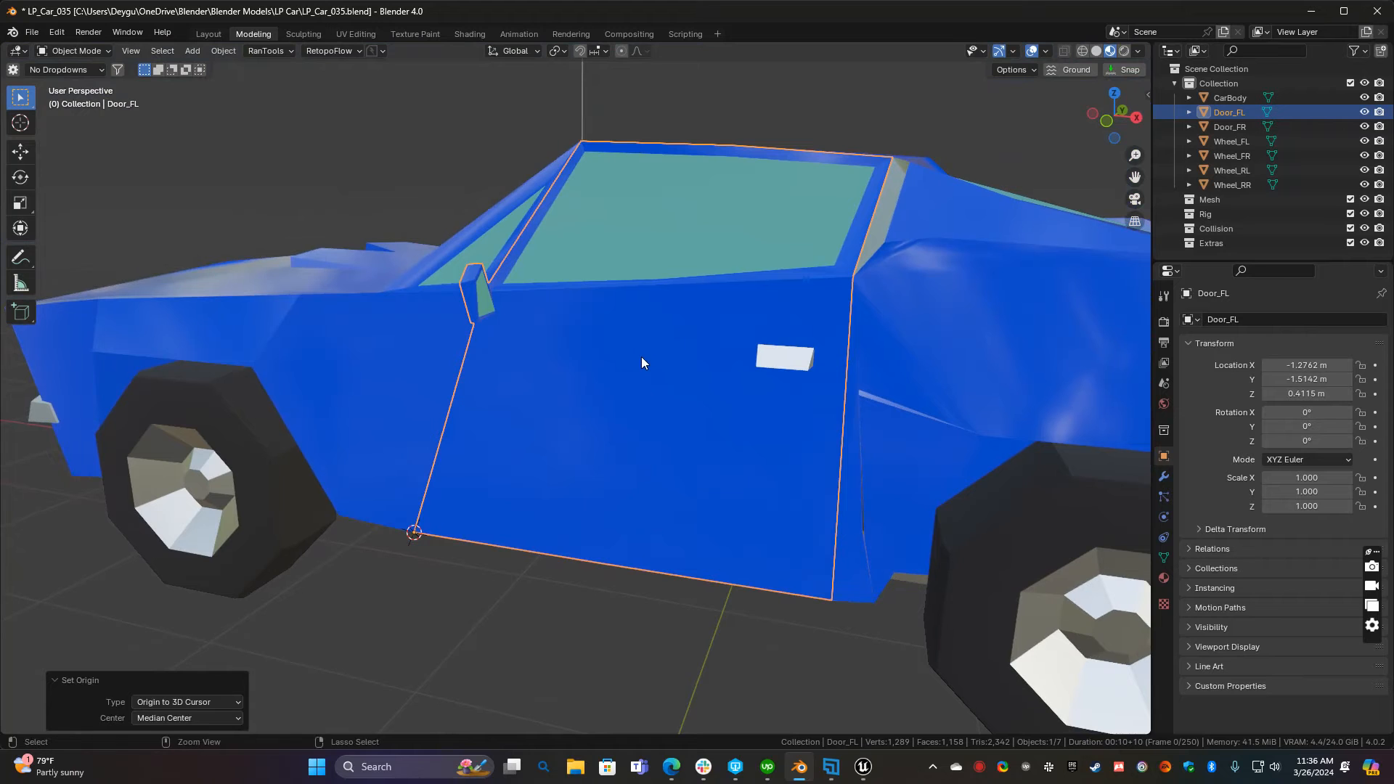
# Undo the origin change on Door_FL and deselect everything
pyautogui.hotkey('ctrl', 'z')
pyautogui.scroll(-4, 642, 361)
pyautogui.moveTo(530, 350); pyautogui.dragTo(726, 247, button='middle')
pyautogui.hotkey('alt', 'a')
# Select CarBody and examine its origin and its placement relative to the ground and axes from several sides
pyautogui.moveTo(768, 321); pyautogui.dragTo(681, 332, button='middle')
pyautogui.click(627, 339)
pyautogui.moveTo(635, 373); pyautogui.dragTo(604, 556, button='middle')
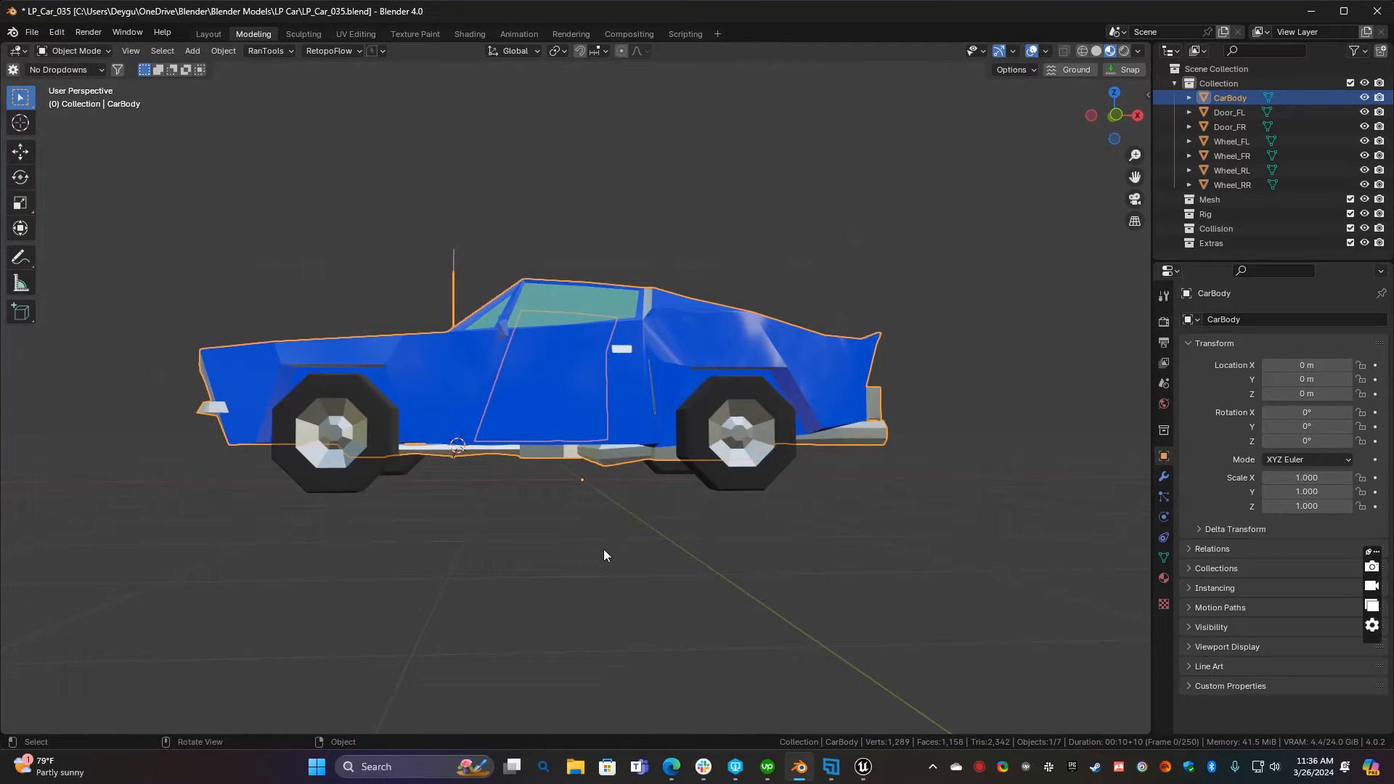
pyautogui.moveTo(582, 482); pyautogui.dragTo(641, 512, button='middle')
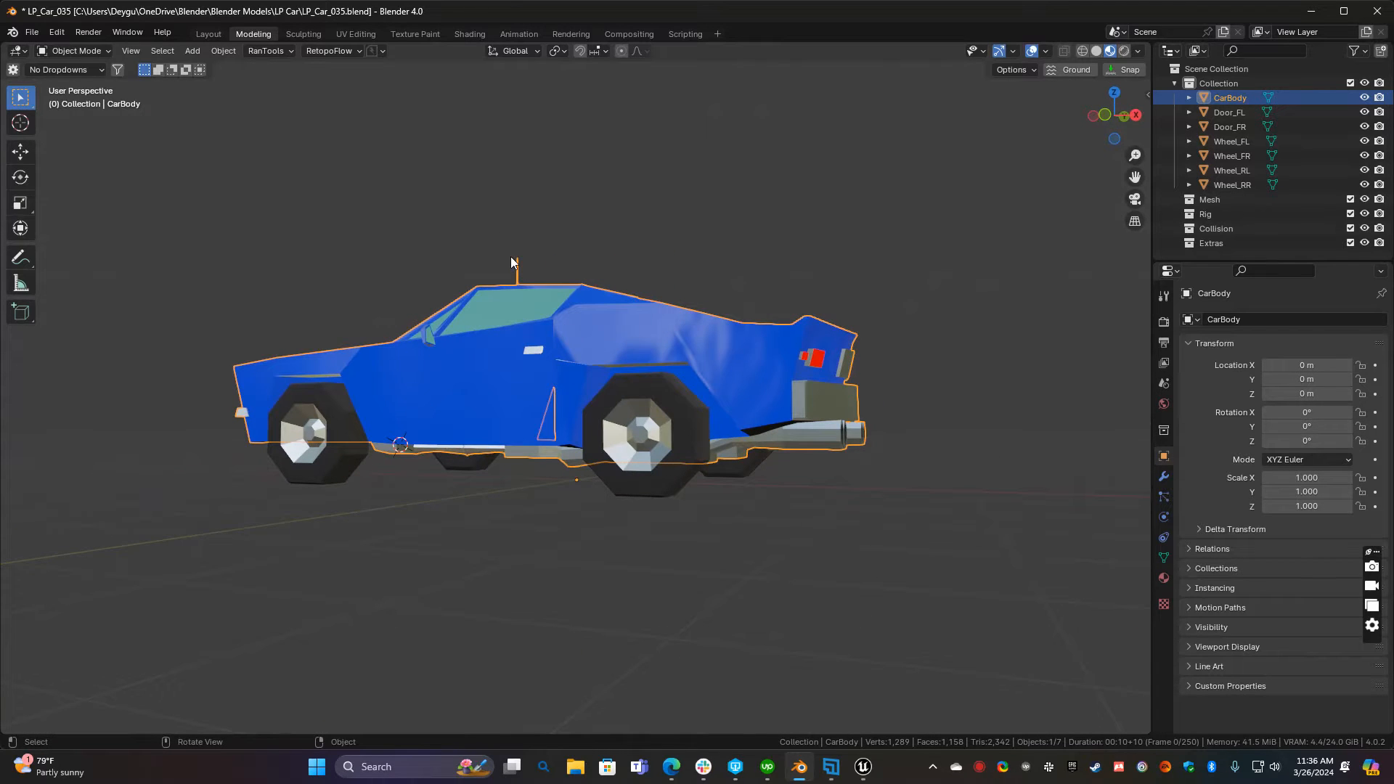
pyautogui.moveTo(577, 334); pyautogui.dragTo(571, 465, button='middle')
pyautogui.moveTo(585, 385); pyautogui.dragTo(683, 456, button='middle')
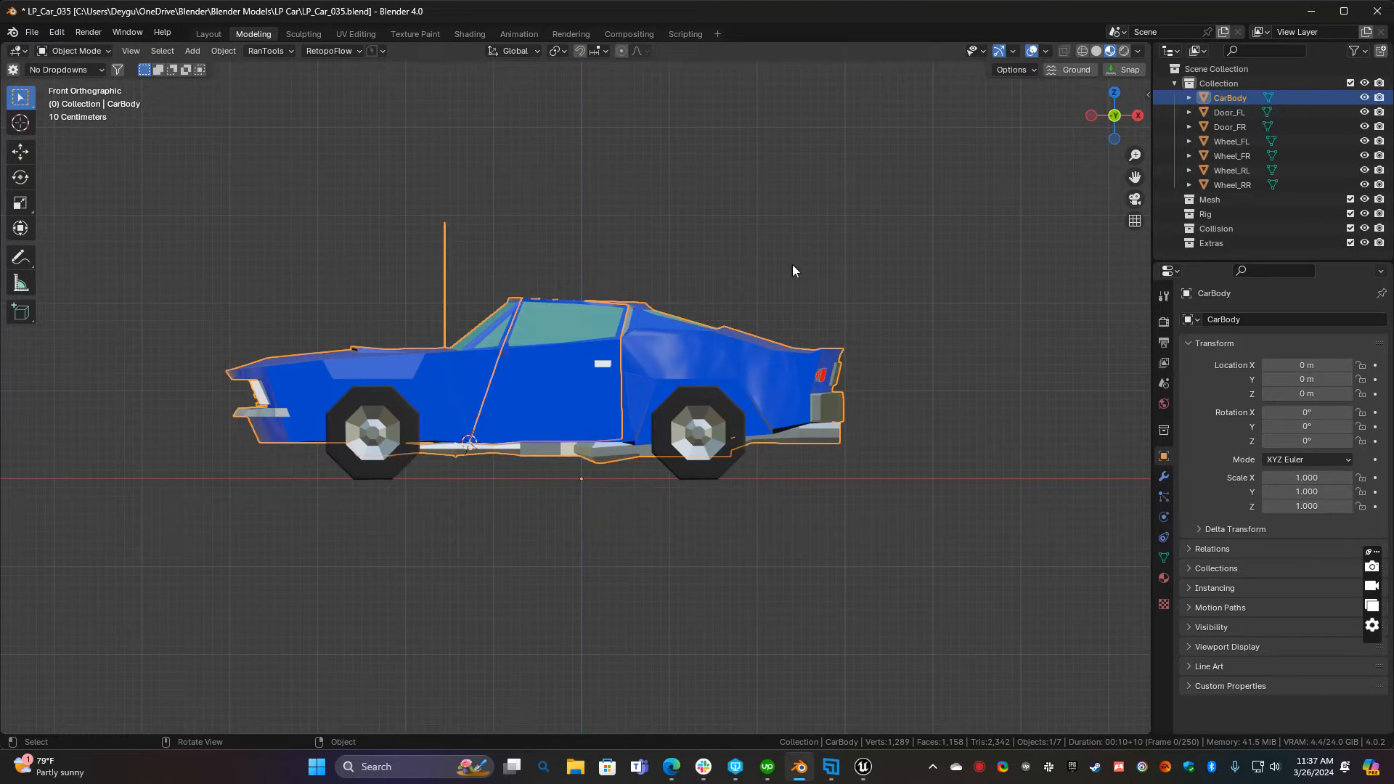
pyautogui.moveTo(579, 341); pyautogui.dragTo(572, 379, button='middle')
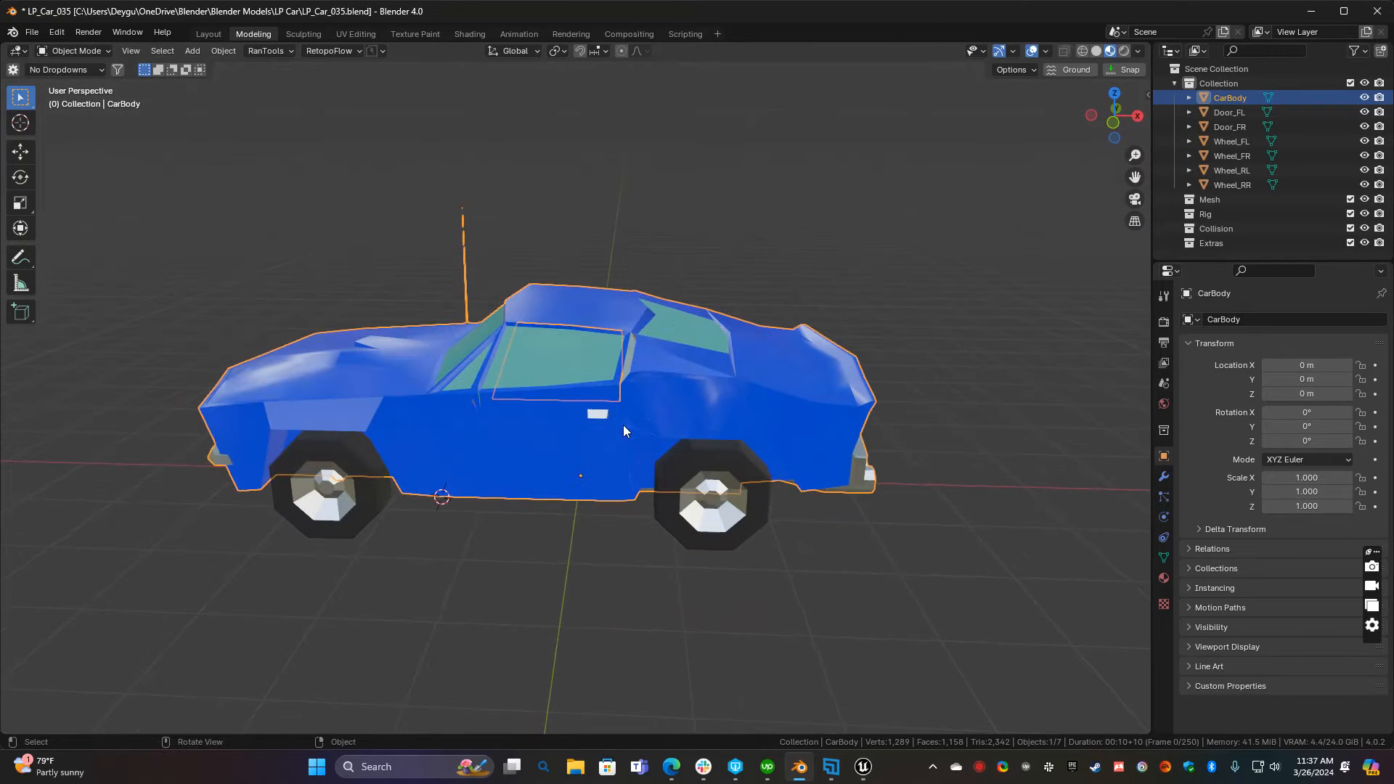
# In CarBody's face editing, select the triangular face ahead of the front-left door and separate it into its own object
pyautogui.scroll(3, 718, 434)
pyautogui.moveTo(718, 214); pyautogui.dragTo(561, 364, button='middle')
pyautogui.press('Tab')
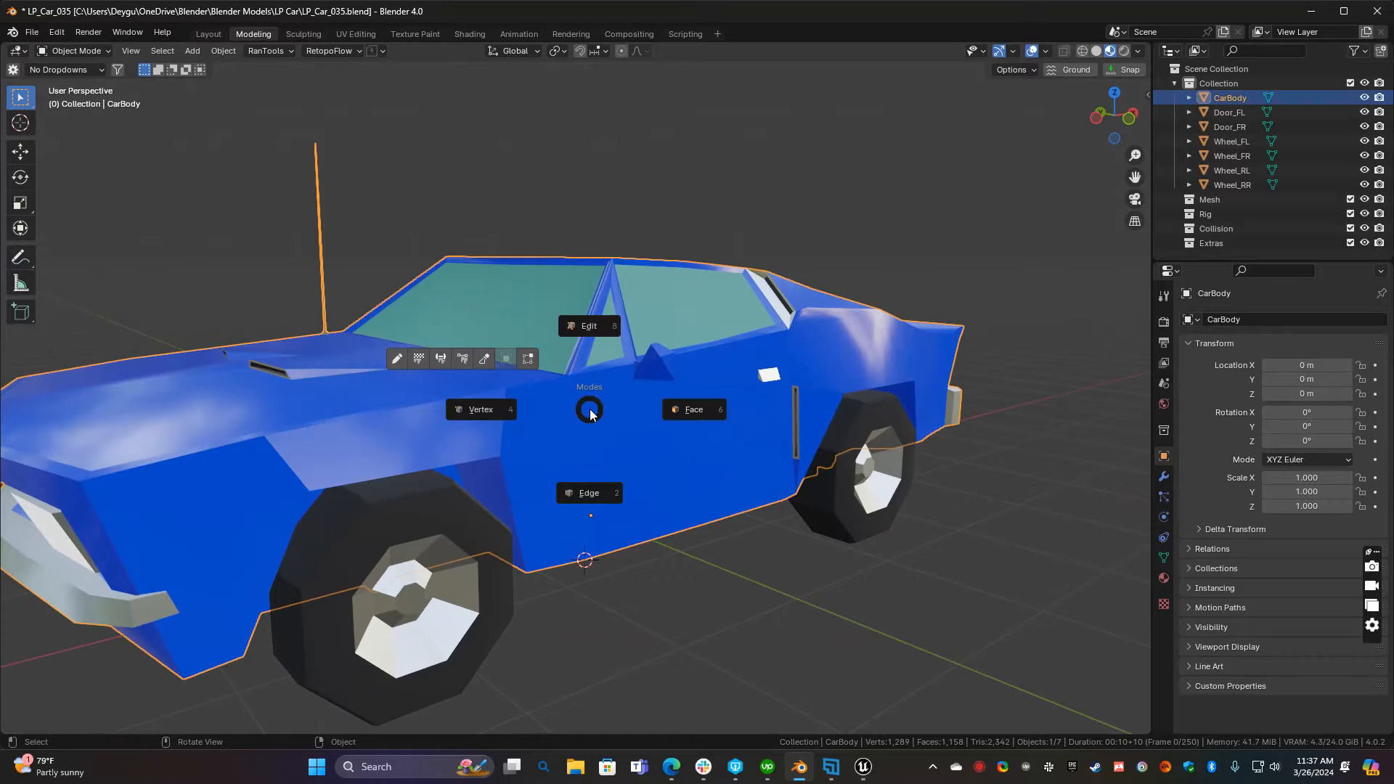
pyautogui.click(690, 411)
pyautogui.moveTo(684, 405); pyautogui.dragTo(634, 463, button='middle')
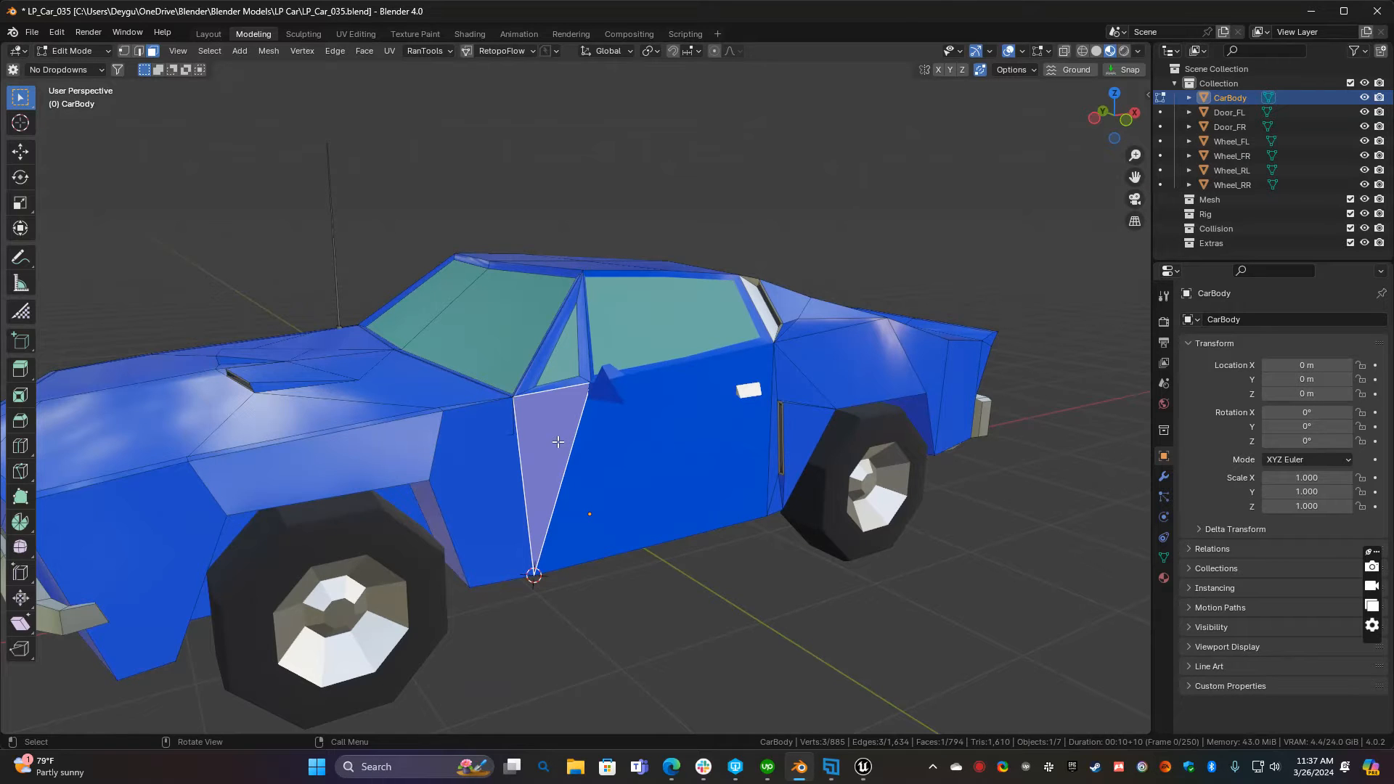
pyautogui.press('p')
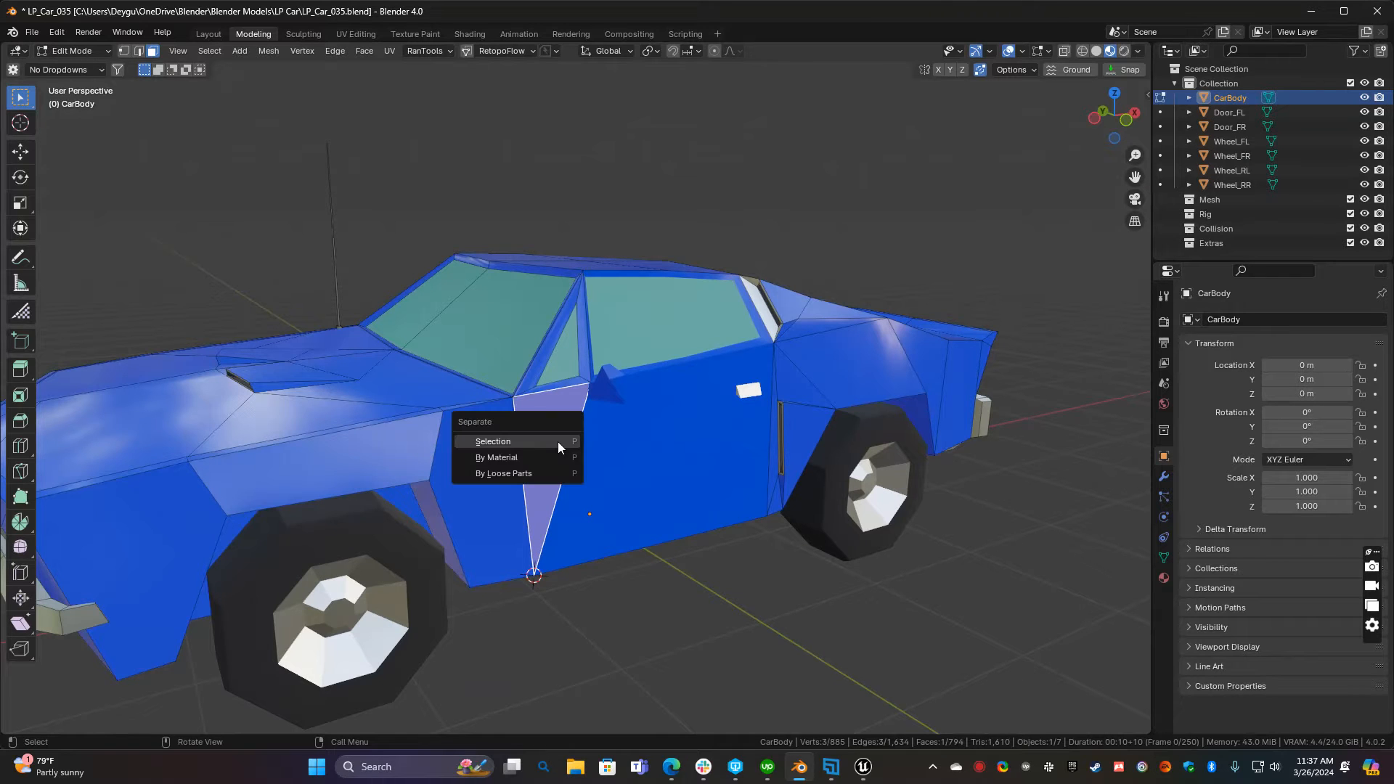
pyautogui.click(513, 441)
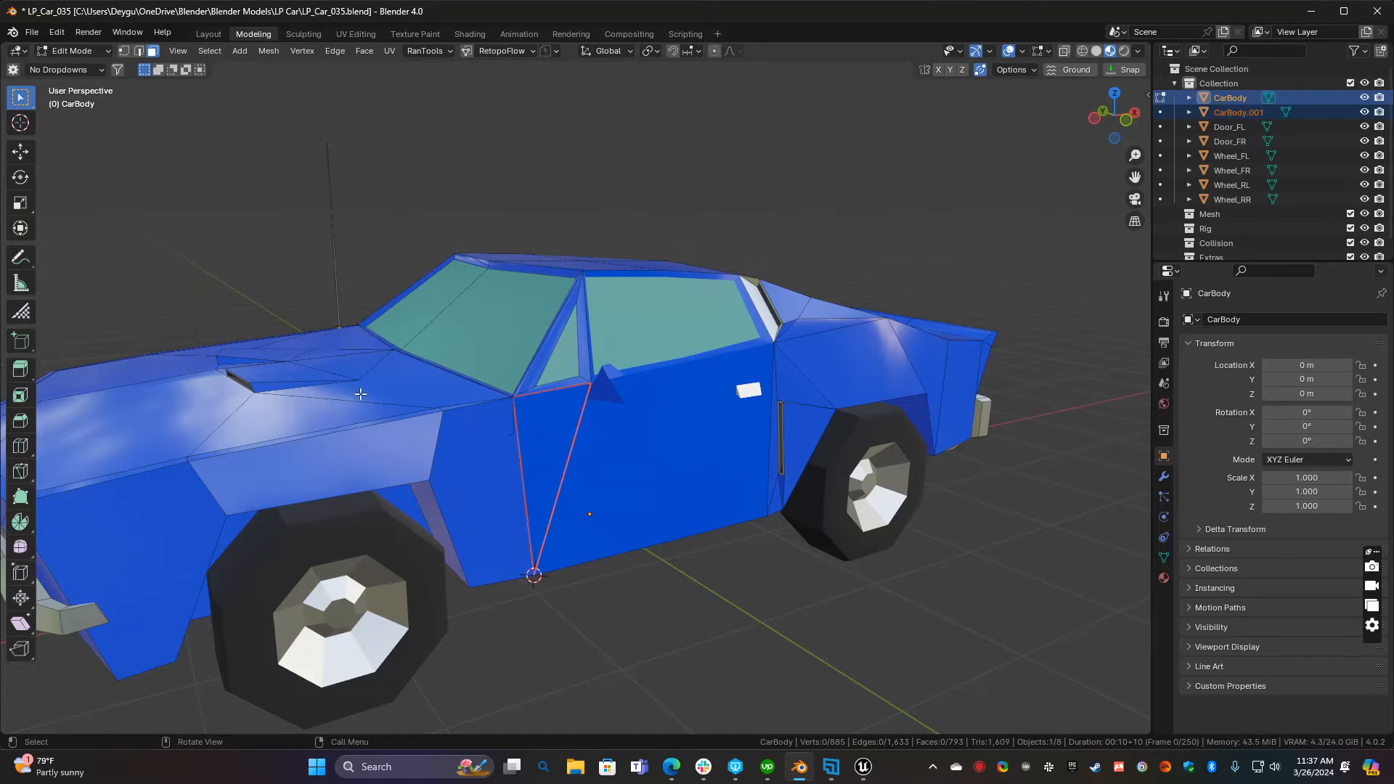
# Return to Object Mode and move the separated triangular piece away from the car body as a test
pyautogui.hotkey('ctrl', 'Tab')
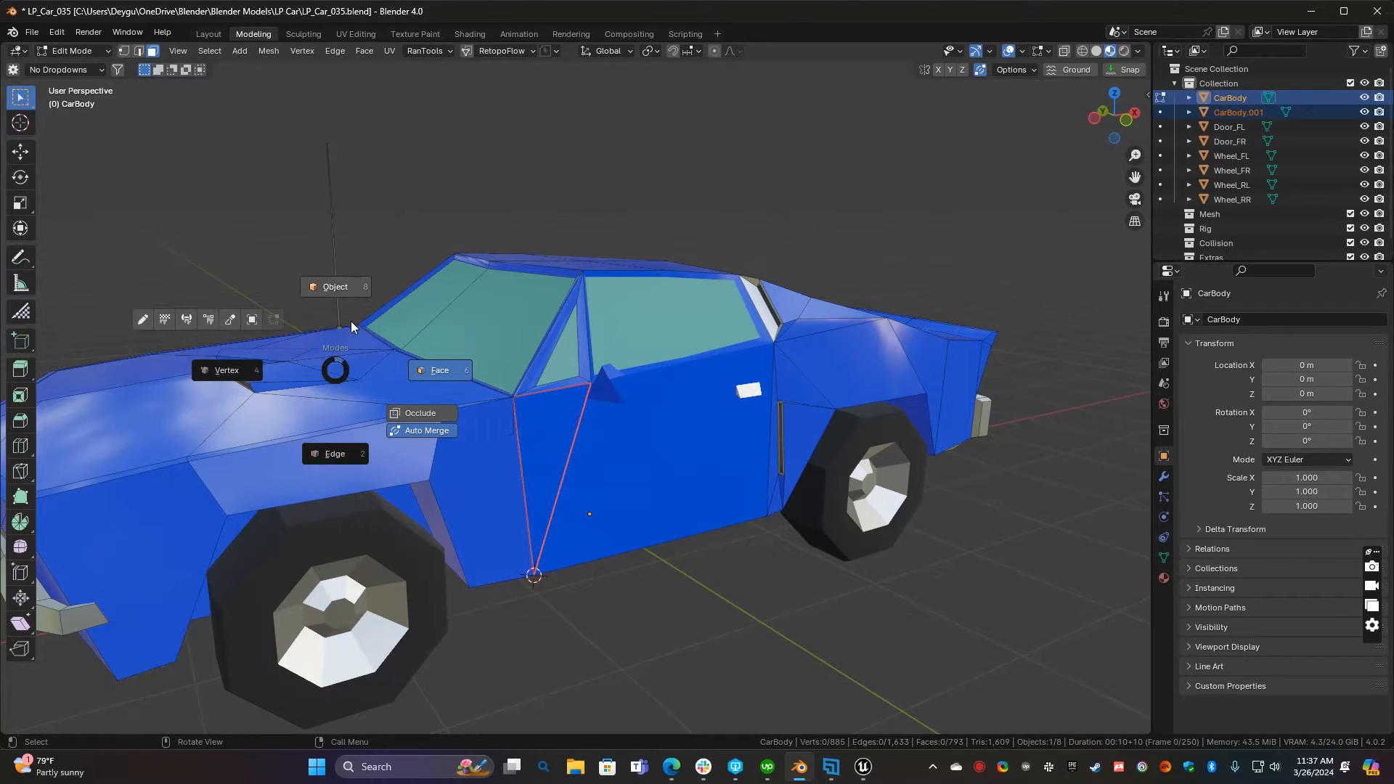
pyautogui.click(340, 289)
pyautogui.click(538, 476)
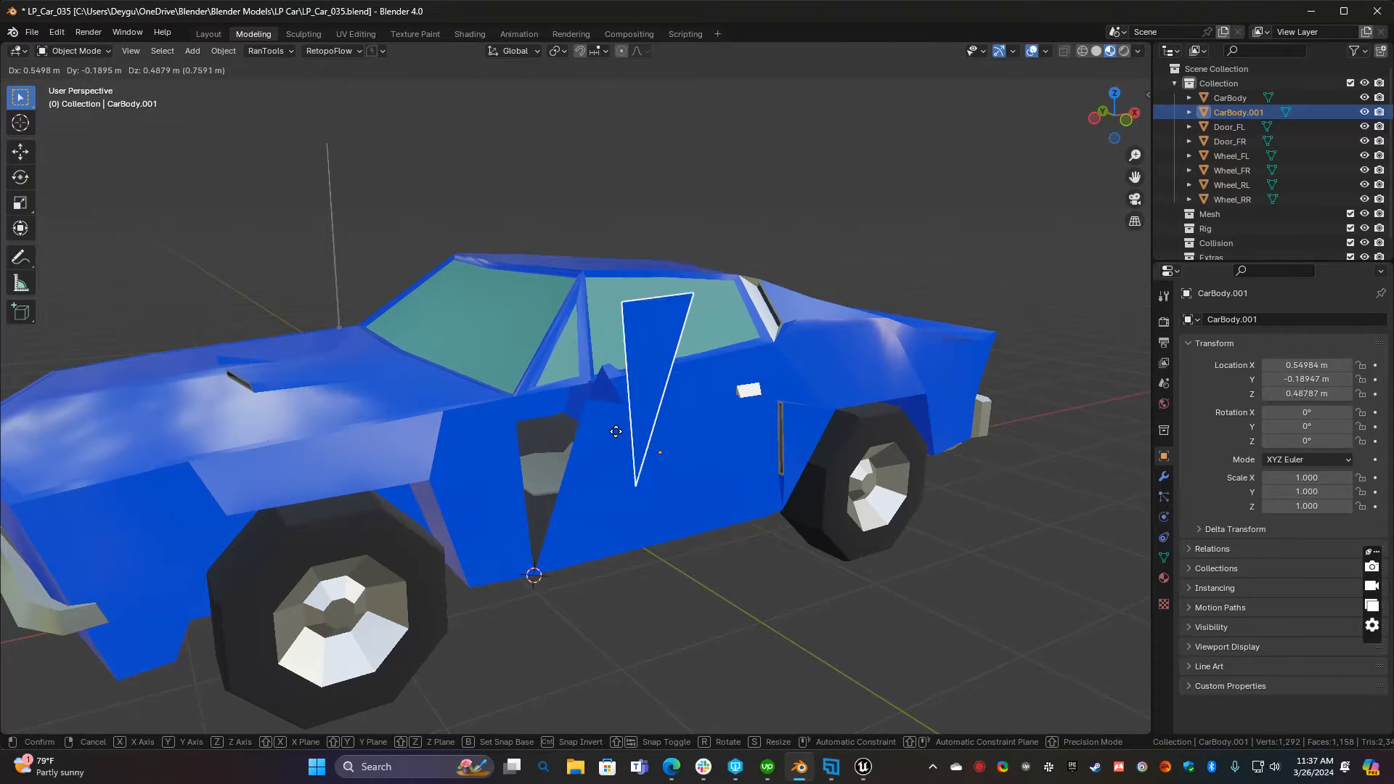
pyautogui.click(599, 416)
# Undo the test move and the face separation, and return CarBody to Object Mode
pyautogui.keyDown('shift'); pyautogui.click(599, 417); pyautogui.keyUp('shift')
pyautogui.hotkey('ctrl', 'j')
pyautogui.press('Tab')
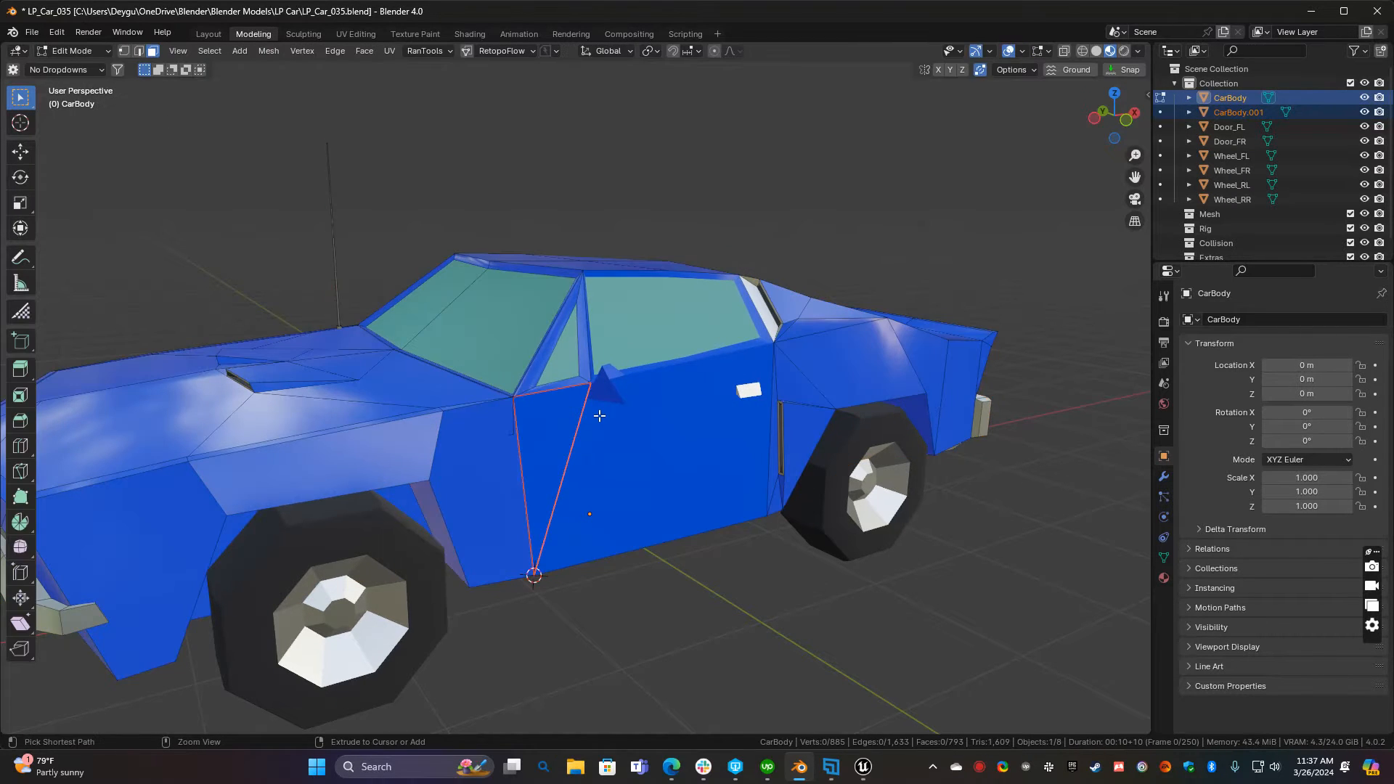
pyautogui.hotkey('alt', 'a')
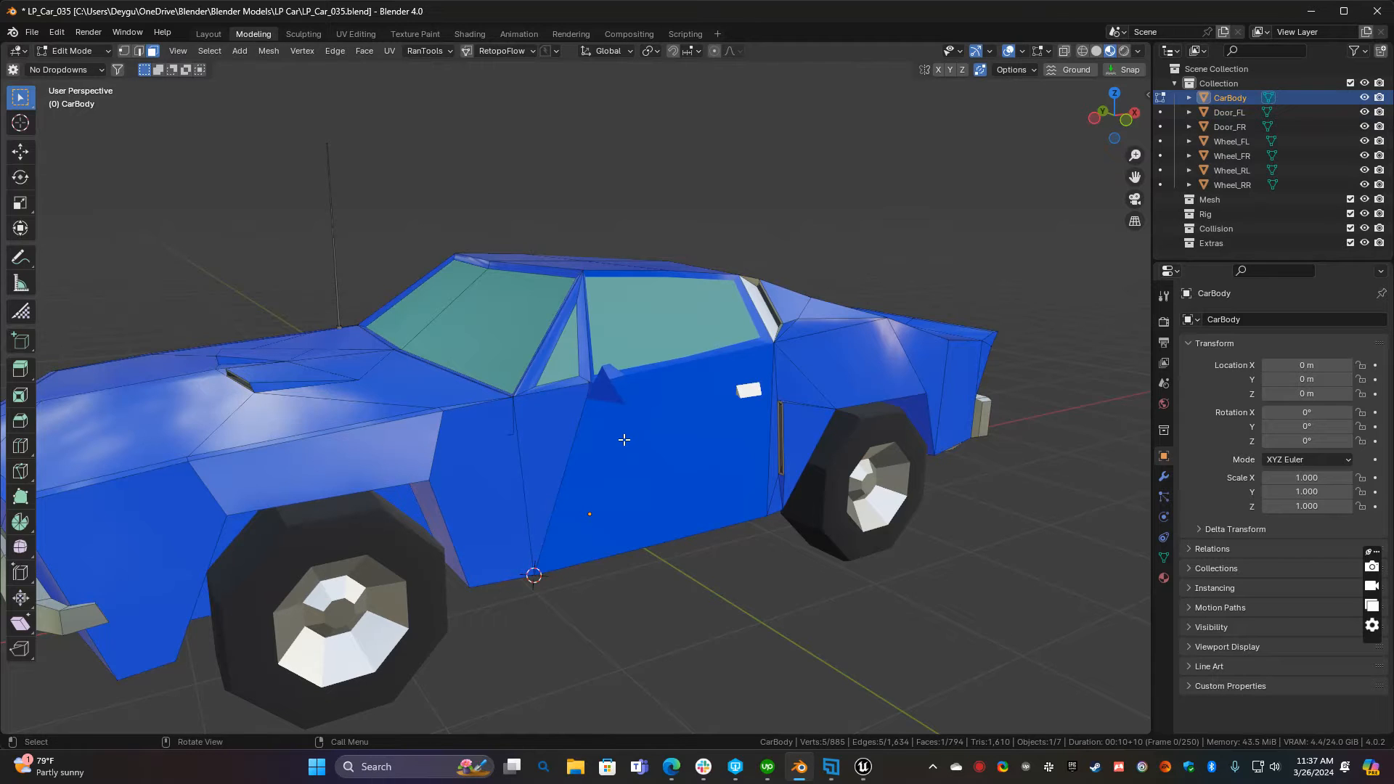
pyautogui.press('Tab')
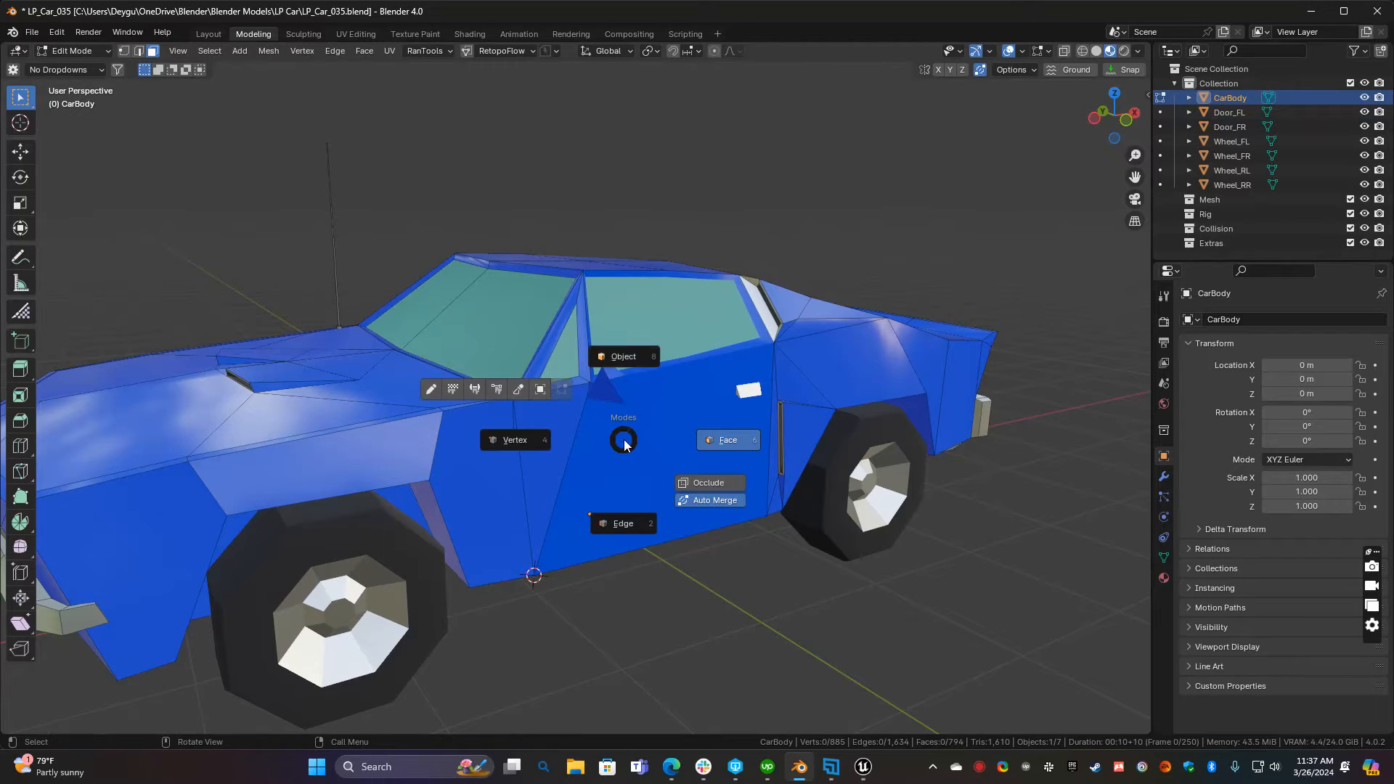
pyautogui.click(634, 359)
# Select the front-left door and the front-left wheel in turn to check their object names
pyautogui.moveTo(633, 358); pyautogui.dragTo(486, 469, button='middle')
pyautogui.click(553, 463)
pyautogui.click(337, 455)
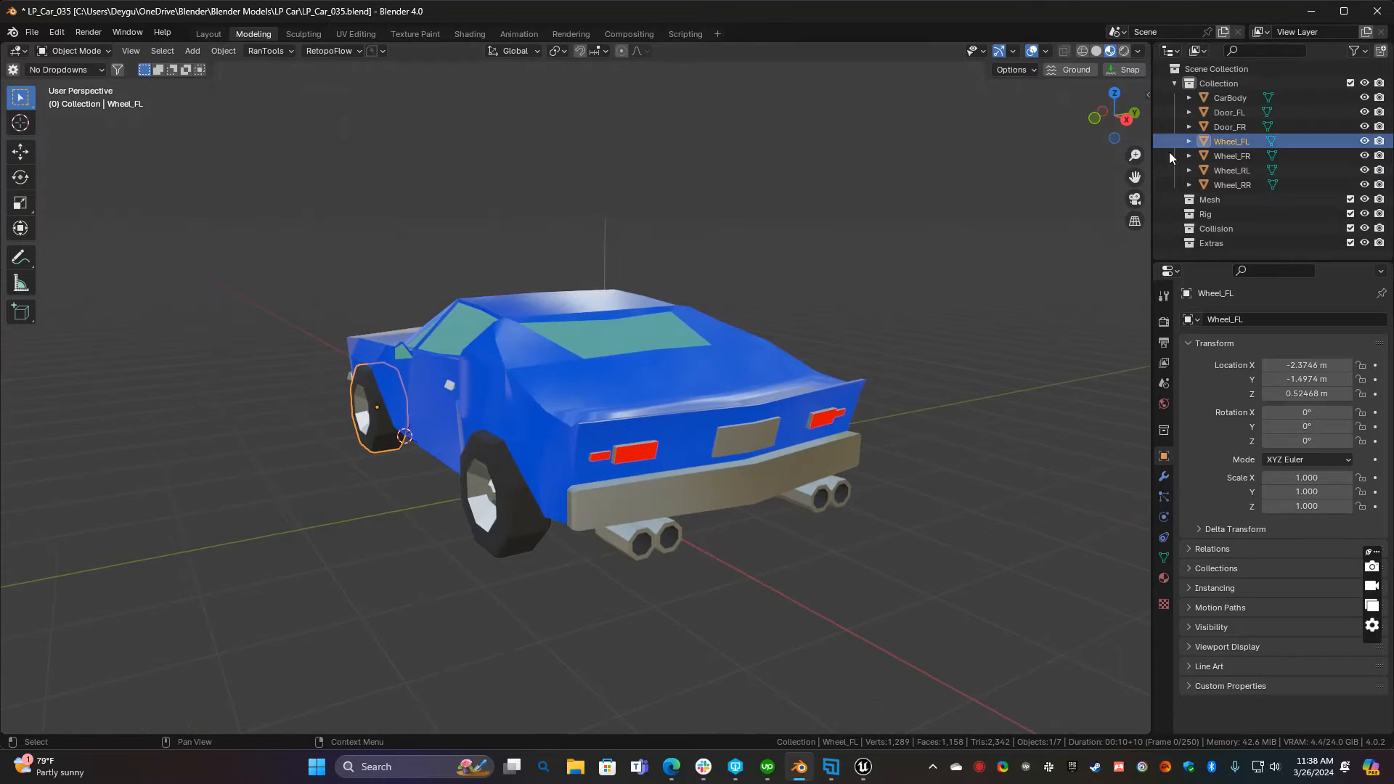
# Select the CarBody object and rename it Root
pyautogui.moveTo(803, 205); pyautogui.dragTo(683, 396, button='middle')
pyautogui.click(682, 397)
pyautogui.doubleClick(1232, 97)
pyautogui.write('Root')
pyautogui.press('Return')
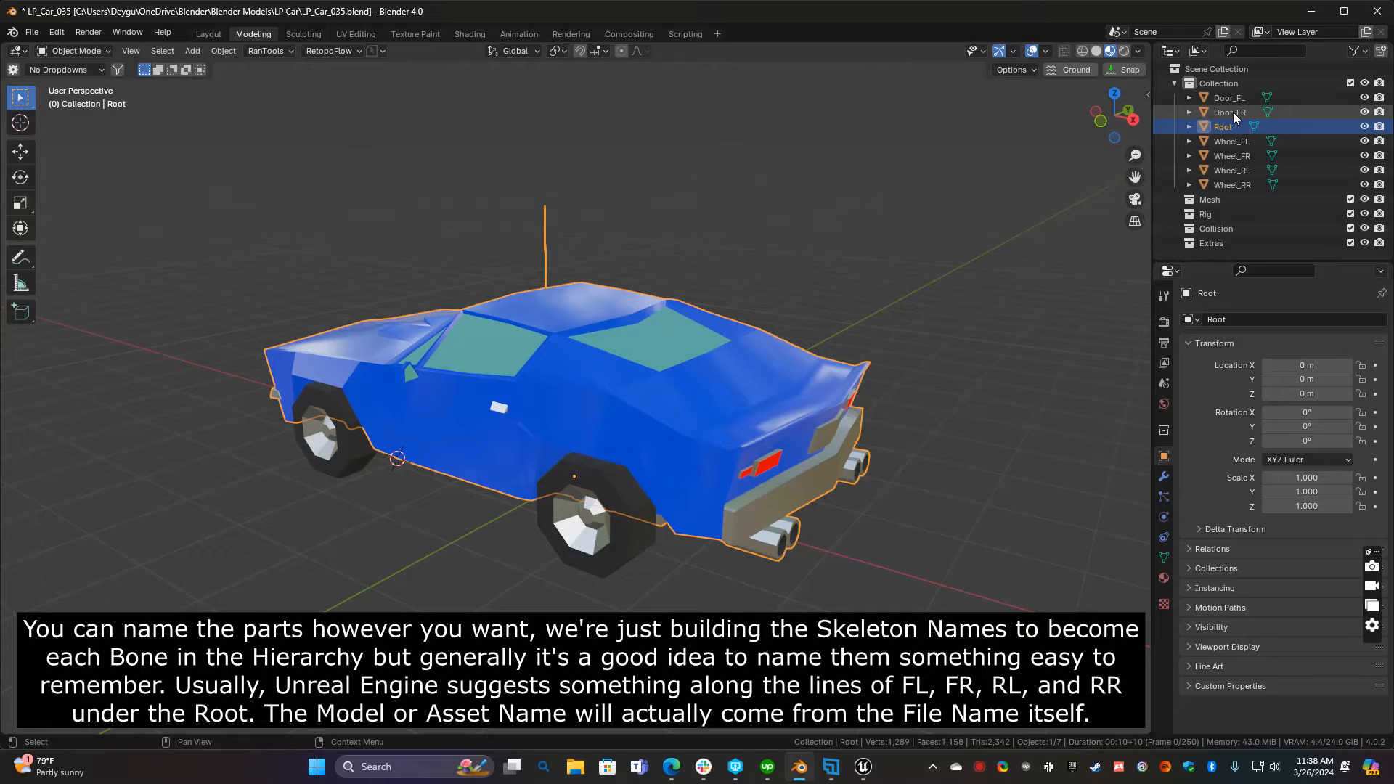
# Select the wheels one after another around the car to check that their names match their positions
pyautogui.click(344, 453)
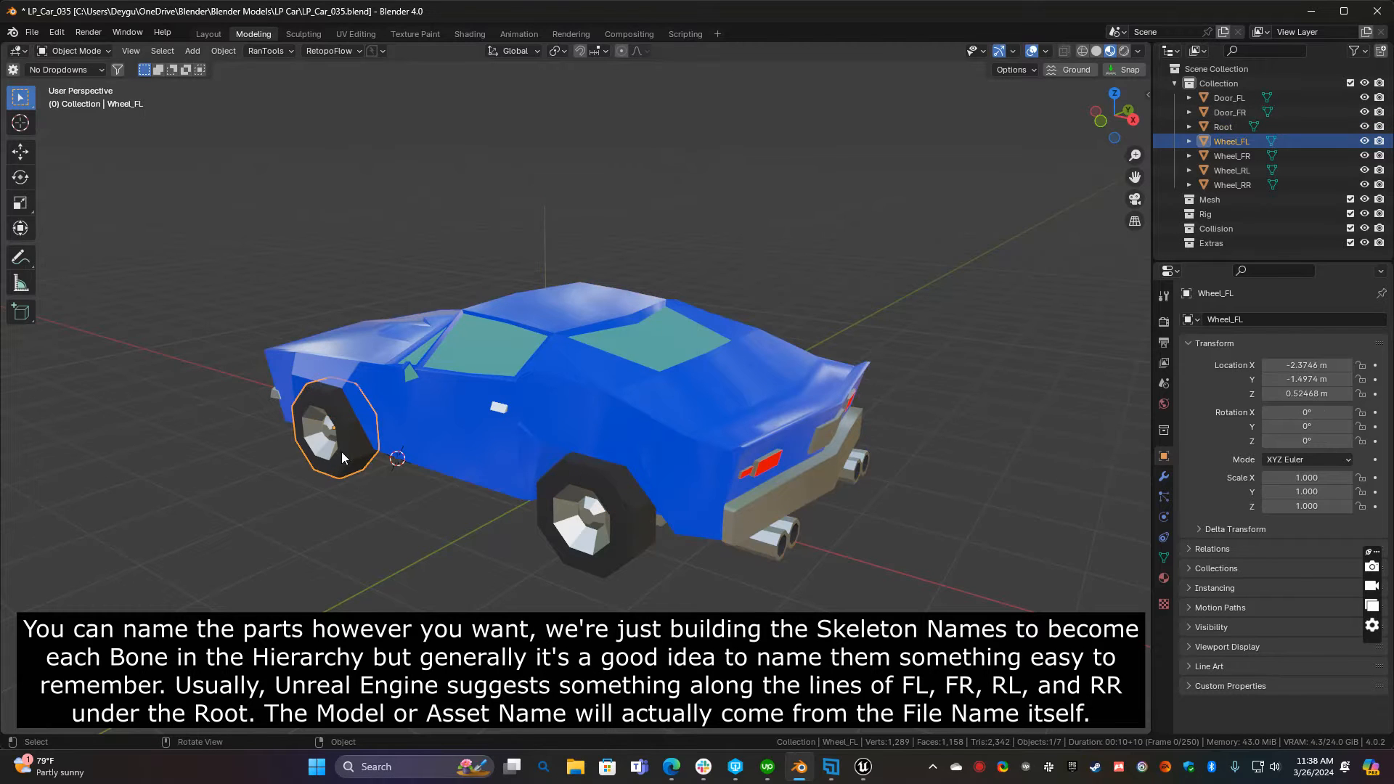
pyautogui.moveTo(578, 350); pyautogui.dragTo(678, 350, button='middle')
pyautogui.click(767, 409)
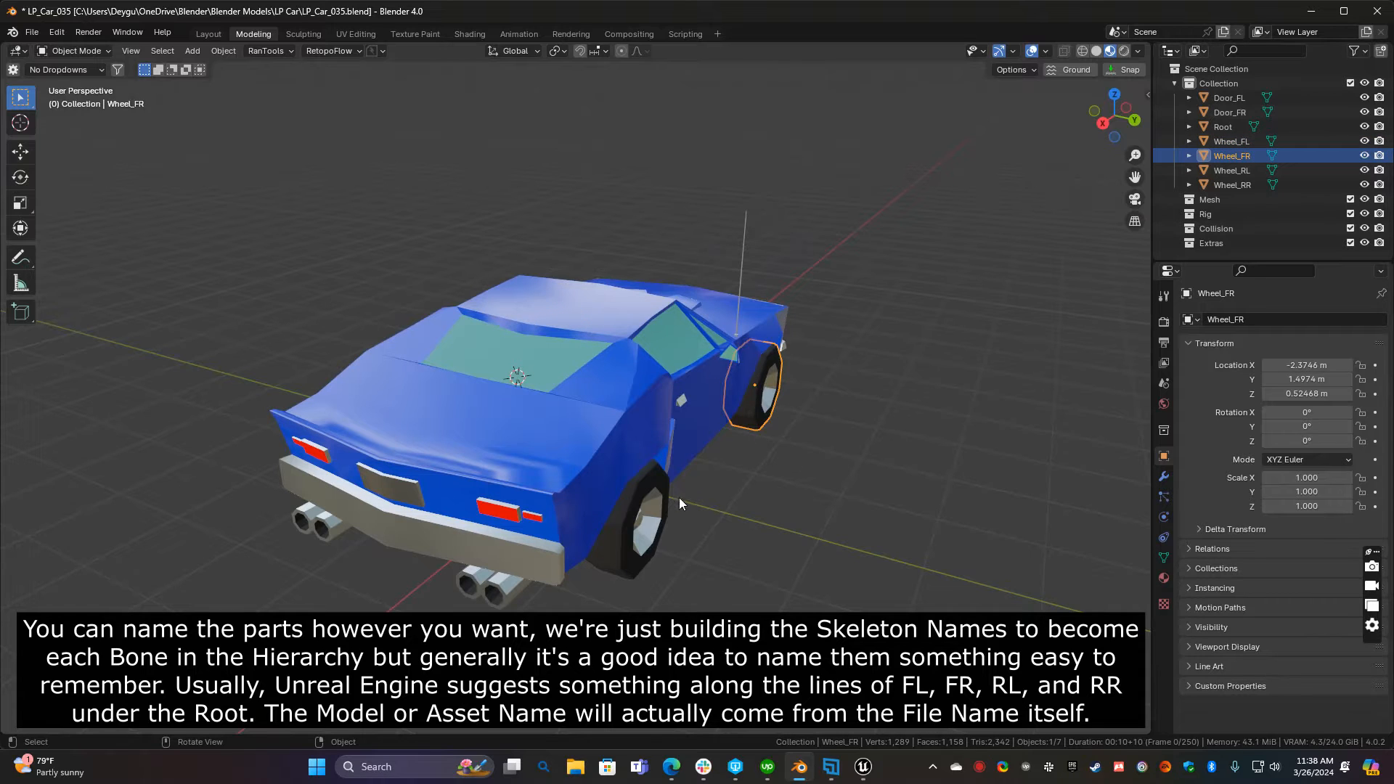
pyautogui.click(638, 544)
pyautogui.moveTo(646, 552); pyautogui.dragTo(651, 513, button='middle')
pyautogui.click(552, 512)
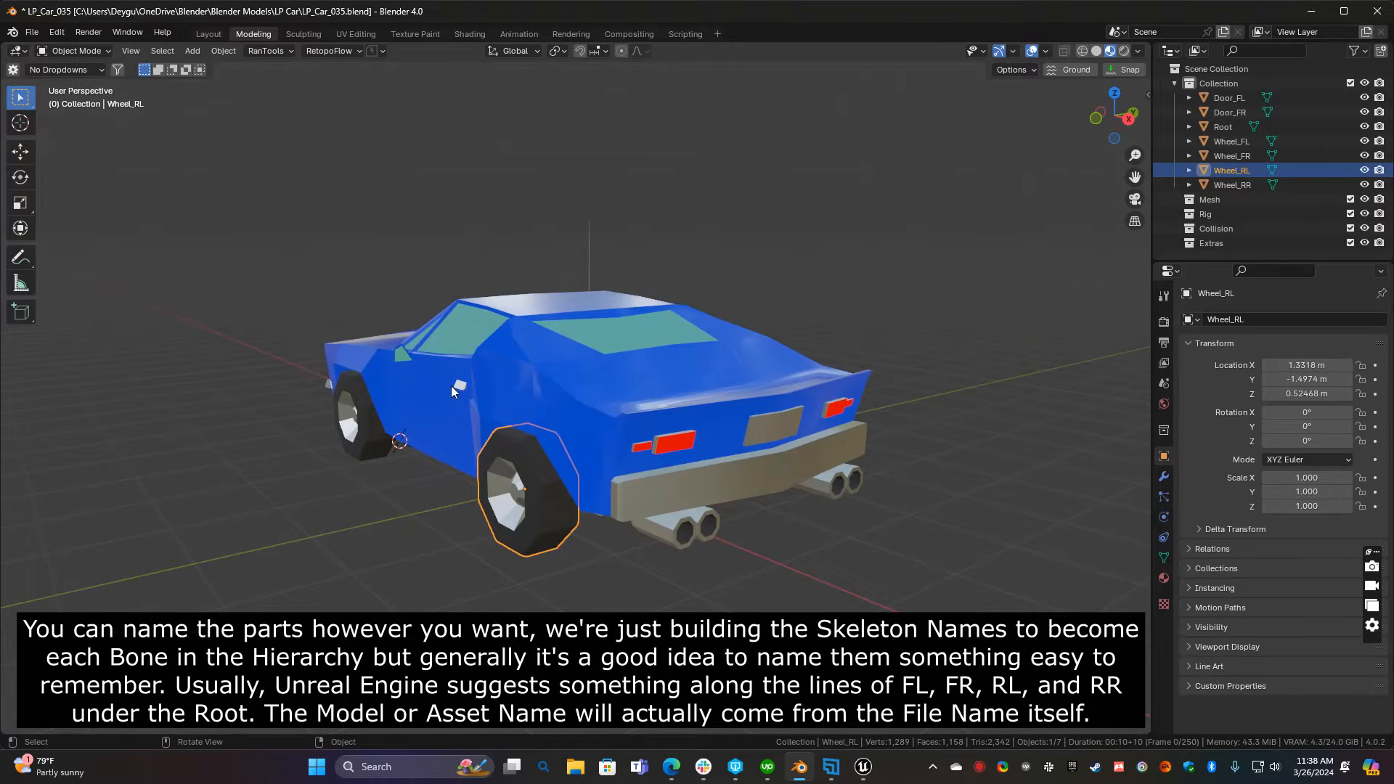
# Select Door_FL, Door_FR and all four wheels, and parent them to Root
pyautogui.click(1244, 98)
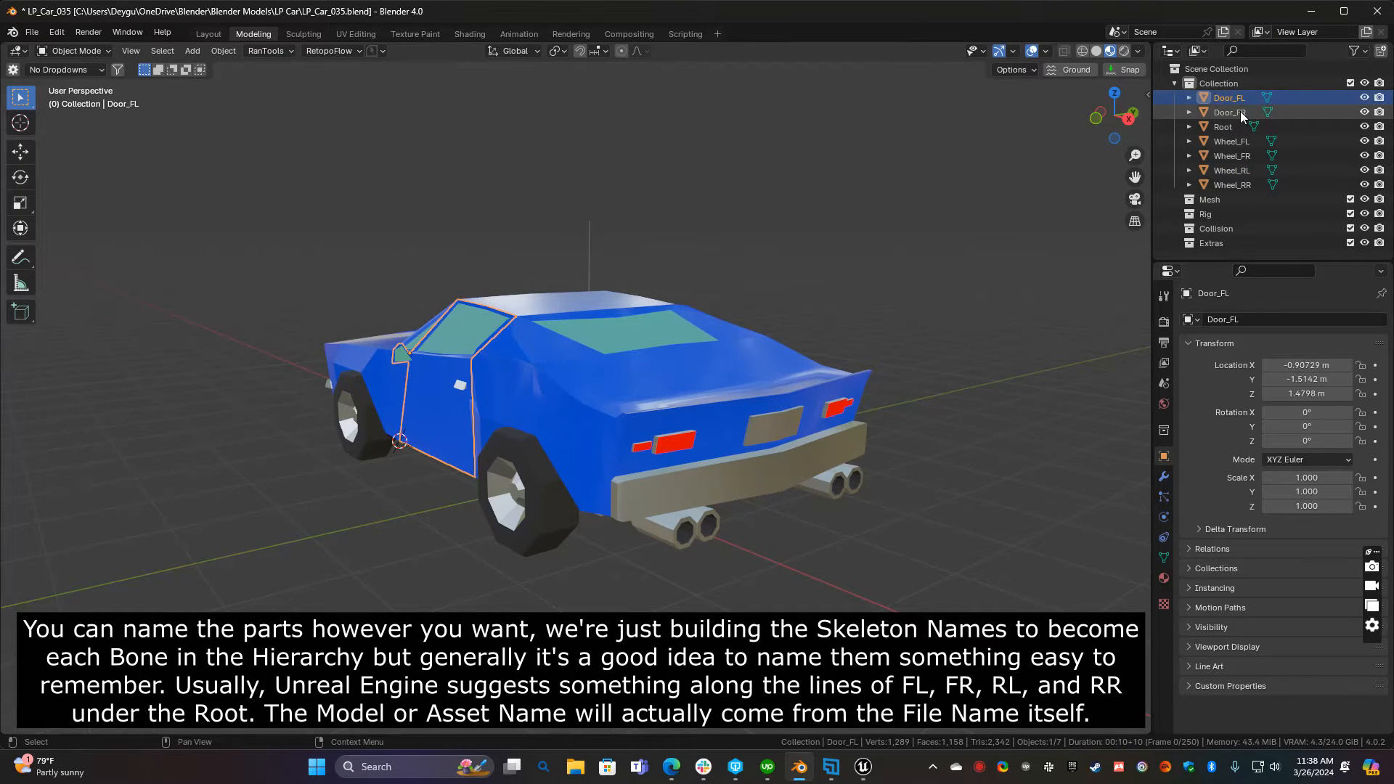
pyautogui.keyDown('ctrl'); pyautogui.click(1240, 111); pyautogui.keyUp('ctrl')
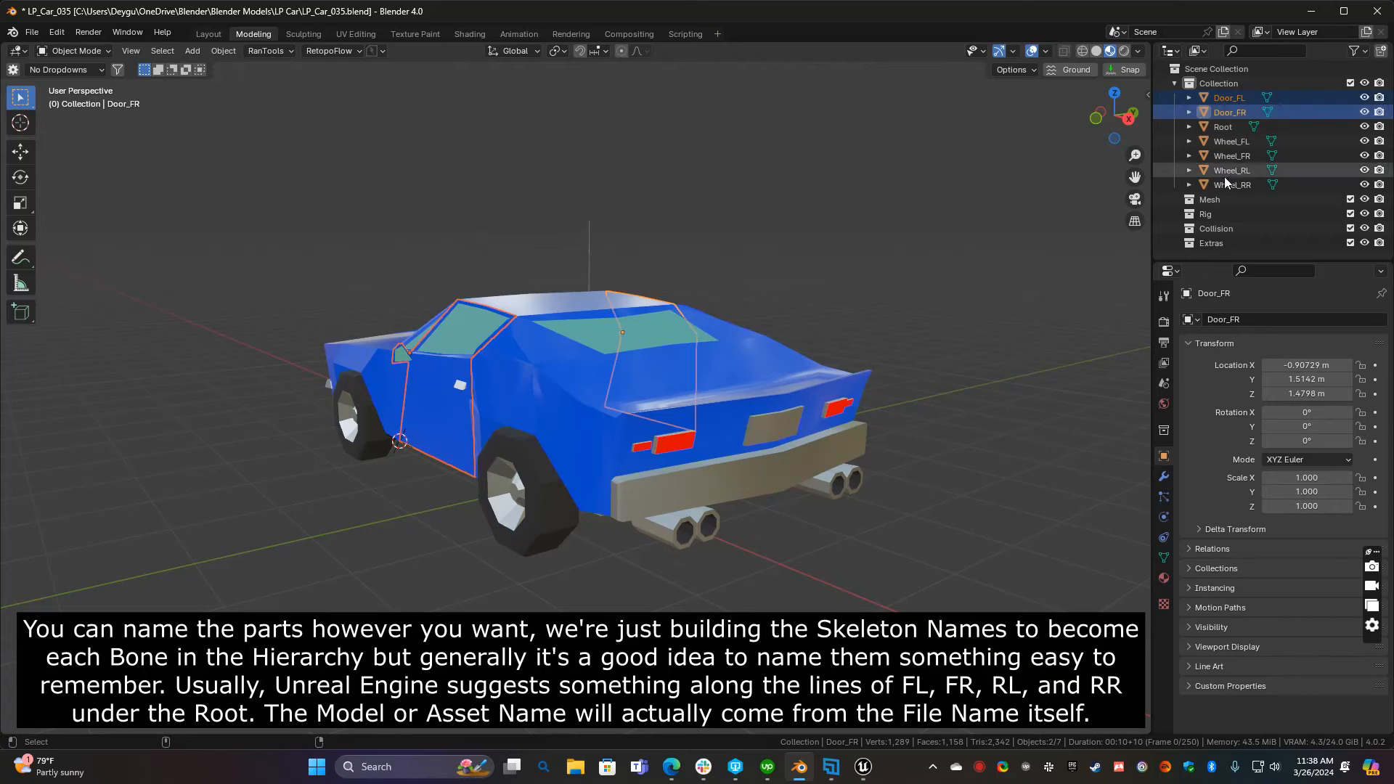
pyautogui.keyDown('ctrl'); pyautogui.click(1236, 142); pyautogui.keyUp('ctrl')
pyautogui.keyDown('ctrl'); pyautogui.click(1236, 156); pyautogui.keyUp('ctrl')
pyautogui.keyDown('ctrl'); pyautogui.click(1235, 170); pyautogui.keyUp('ctrl')
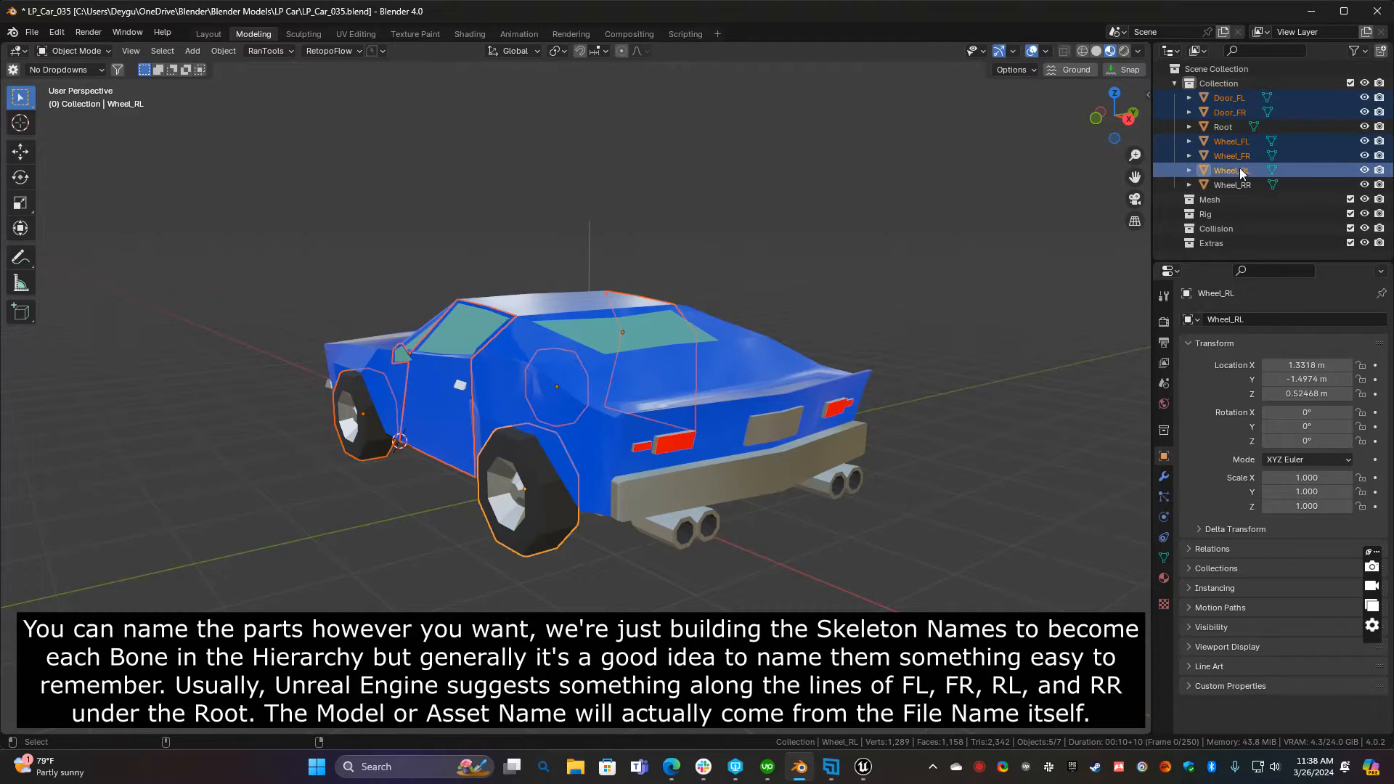
pyautogui.keyDown('ctrl'); pyautogui.click(1234, 185); pyautogui.keyUp('ctrl')
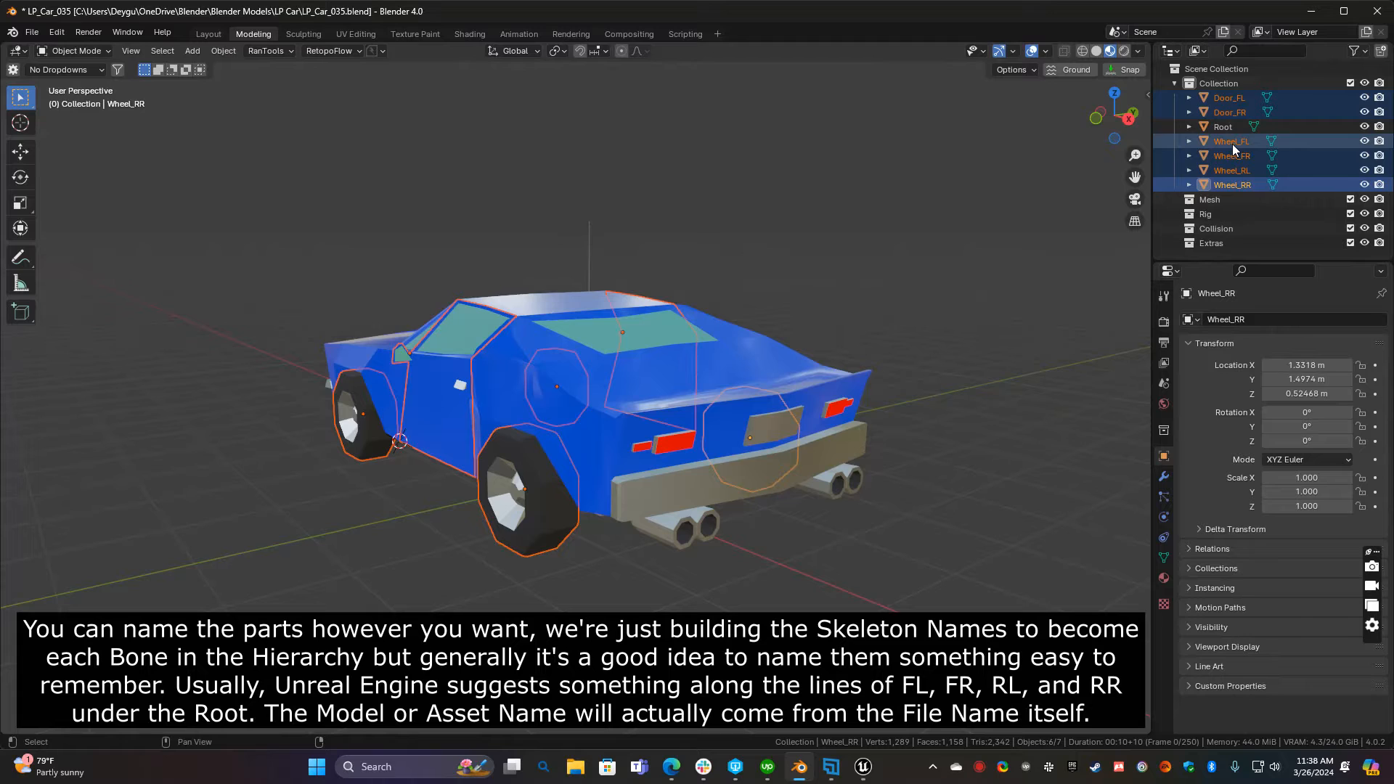
pyautogui.moveTo(1228, 149); pyautogui.dragTo(1225, 125)
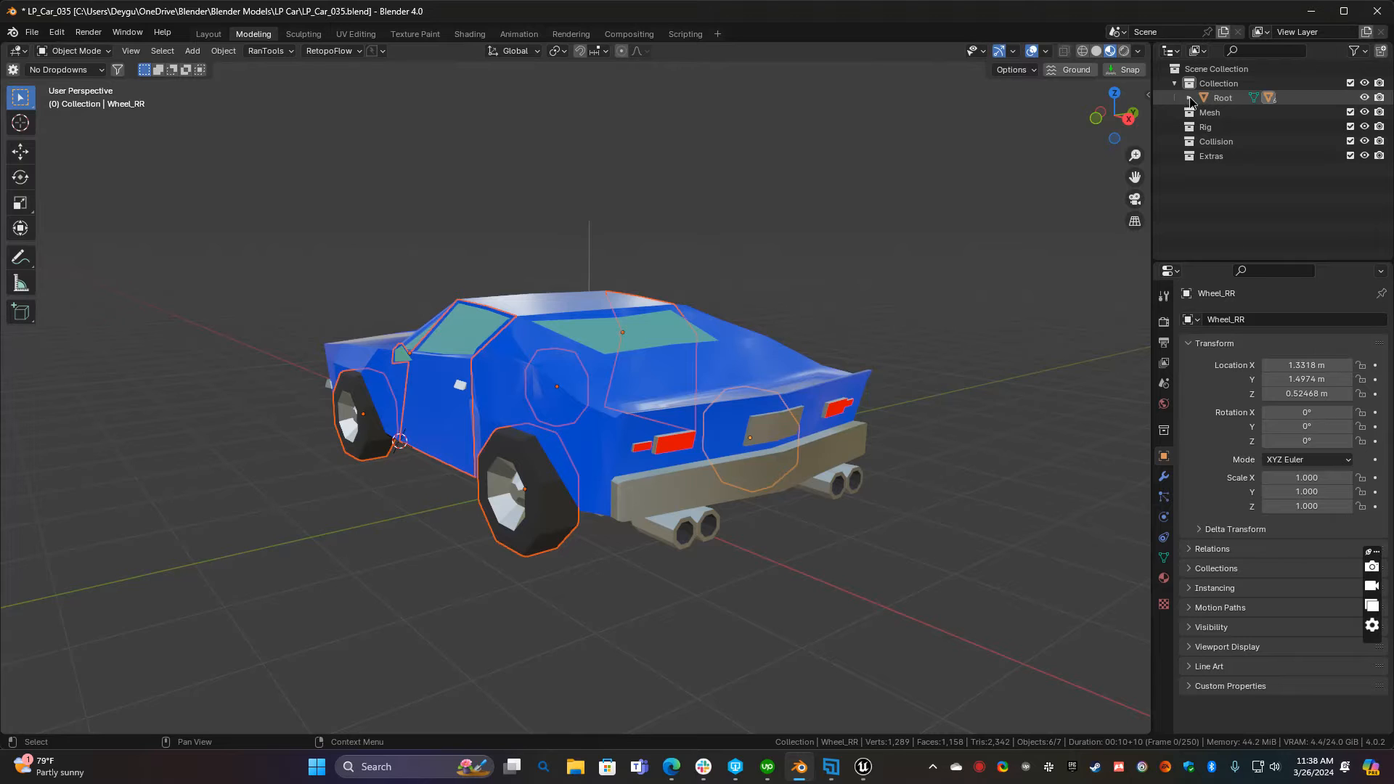
# Expand Root's hierarchy to check its child parts, deselect everything and examine the car's underside and relationship lines
pyautogui.click(1189, 98)
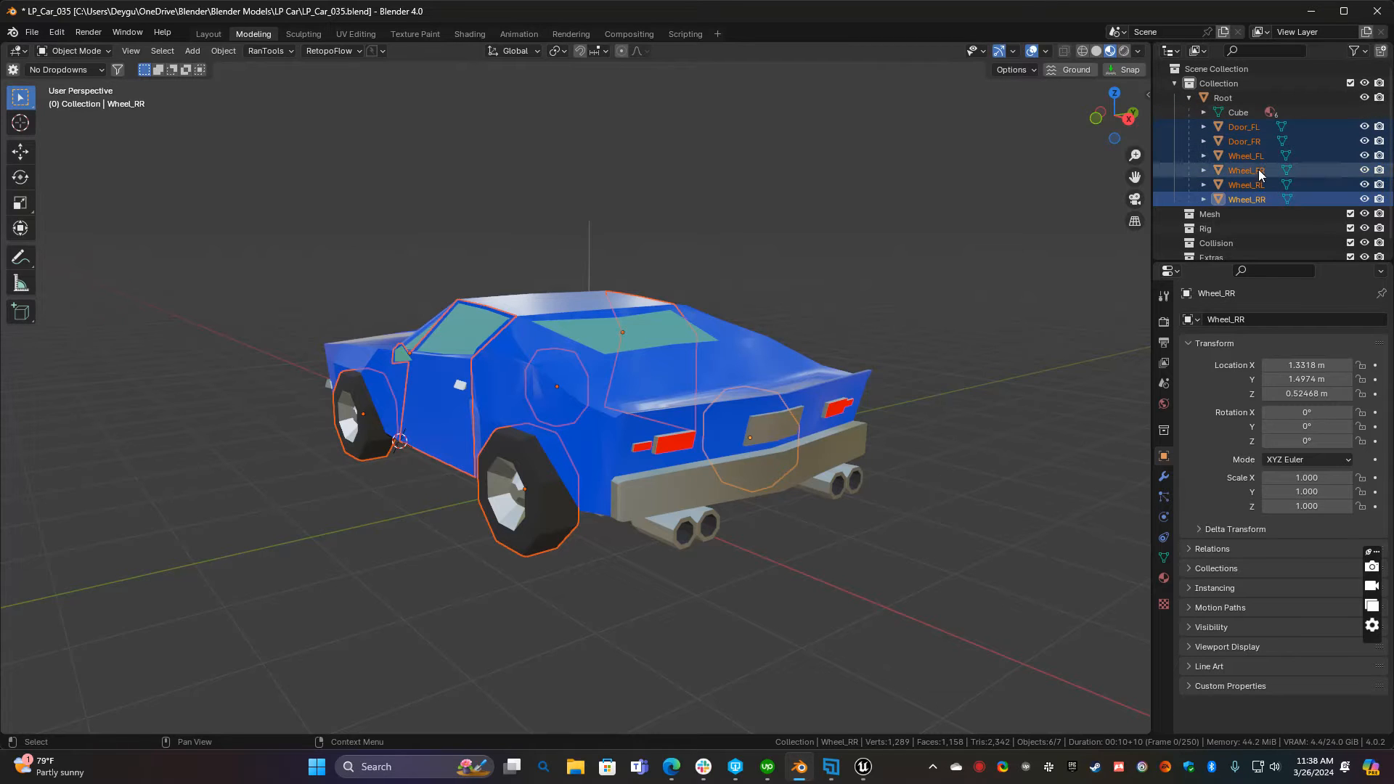
pyautogui.click(838, 544)
pyautogui.moveTo(547, 498)
pyautogui.mouseDown(button='middle')
pyautogui.moveTo(935, 481)
pyautogui.moveTo(547, 485)
pyautogui.moveTo(560, 433)
pyautogui.moveTo(592, 535)
pyautogui.moveTo(572, 502)
pyautogui.mouseUp(button='middle')
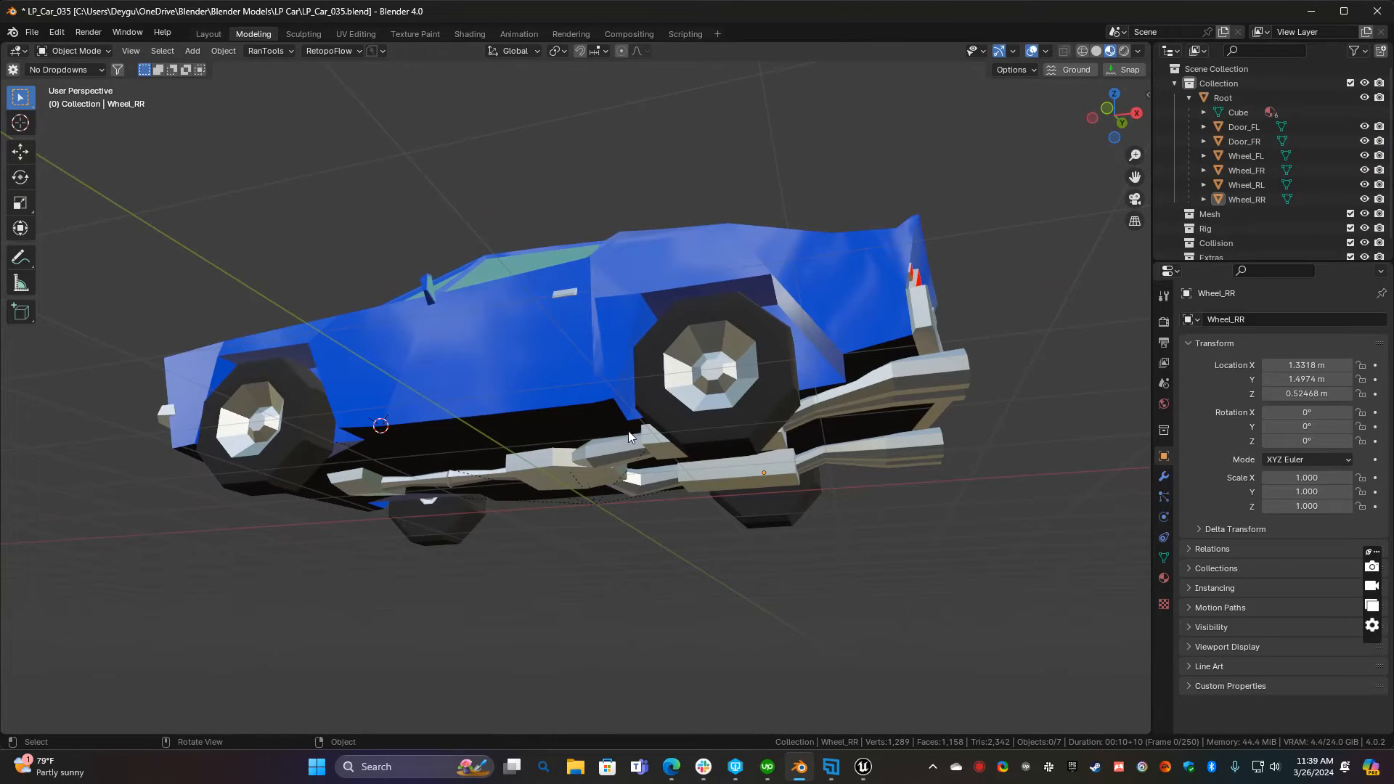
pyautogui.moveTo(590, 482)
pyautogui.mouseDown(button='middle')
pyautogui.moveTo(571, 385)
pyautogui.moveTo(586, 446)
pyautogui.moveTo(578, 411)
pyautogui.moveTo(629, 425)
pyautogui.moveTo(651, 541)
pyautogui.moveTo(433, 495)
pyautogui.moveTo(585, 485)
pyautogui.mouseUp(button='middle')
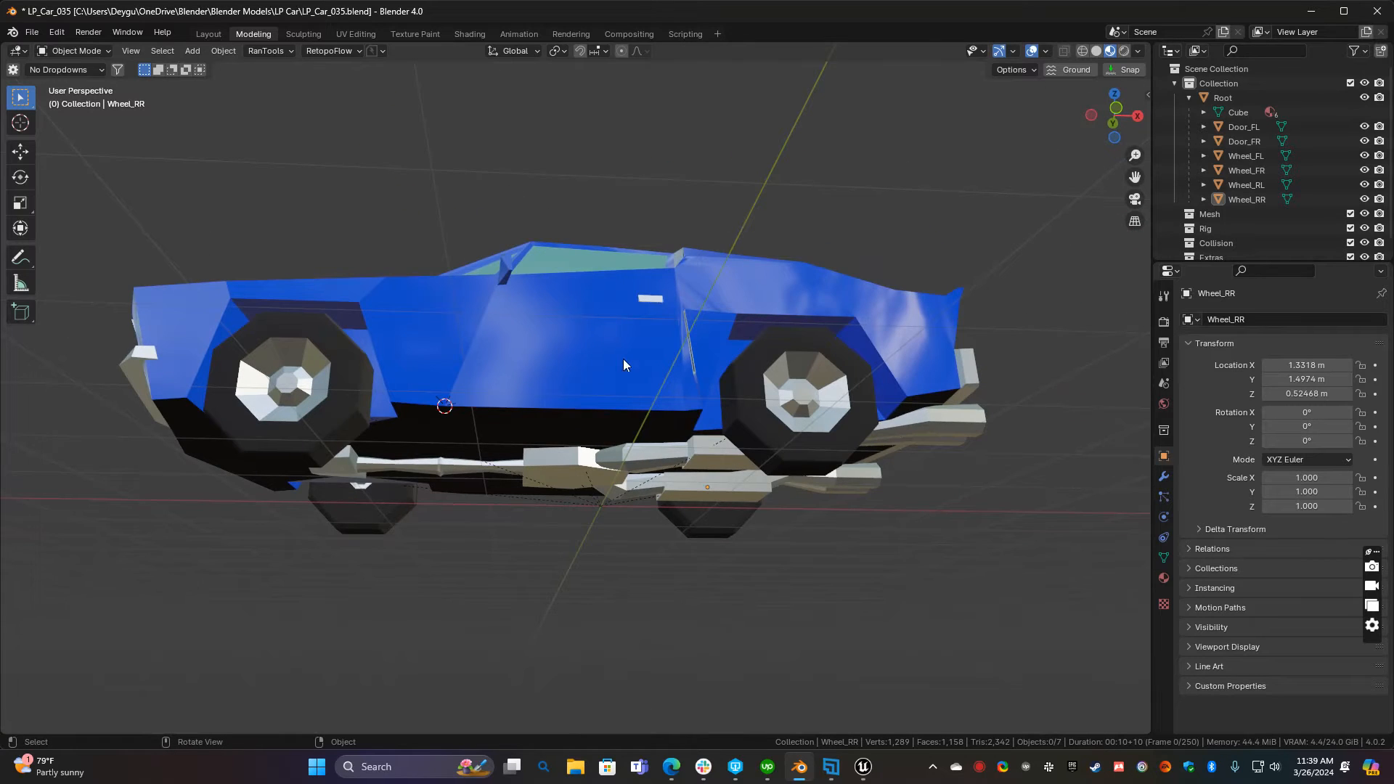
# Select Root and try moving it in the front view to test whether the doors and wheels follow, cancelling the move
pyautogui.click(796, 276)
pyautogui.scroll(-4, 645, 481)
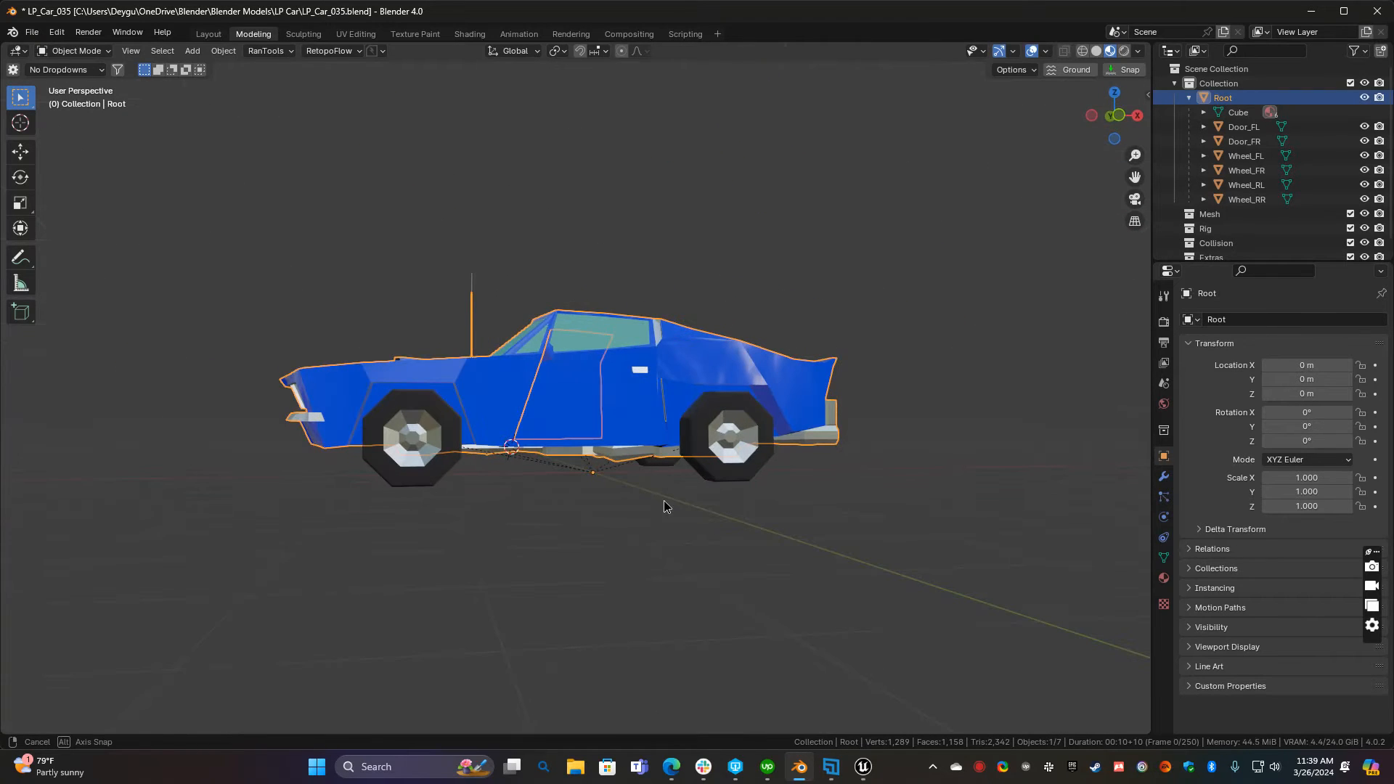
pyautogui.press('KP_1')
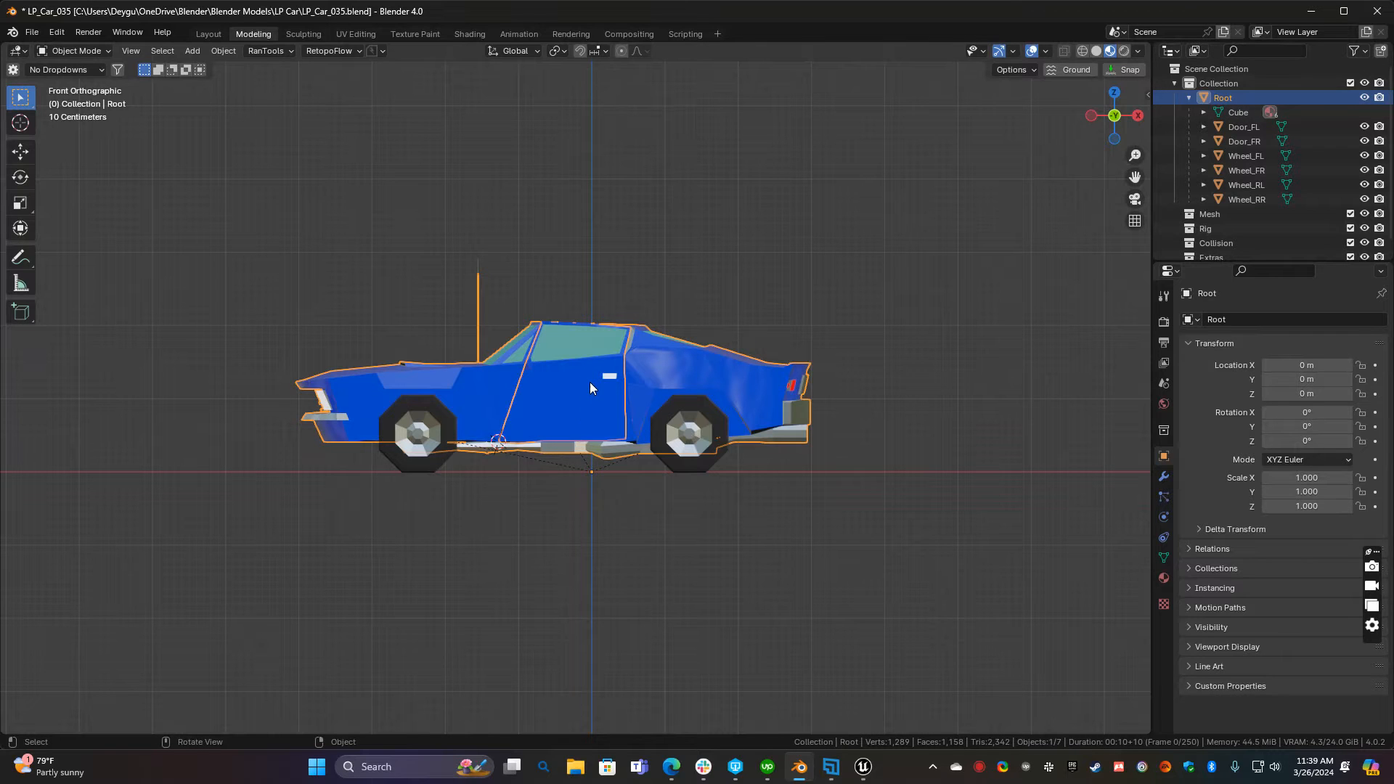
pyautogui.press('g')
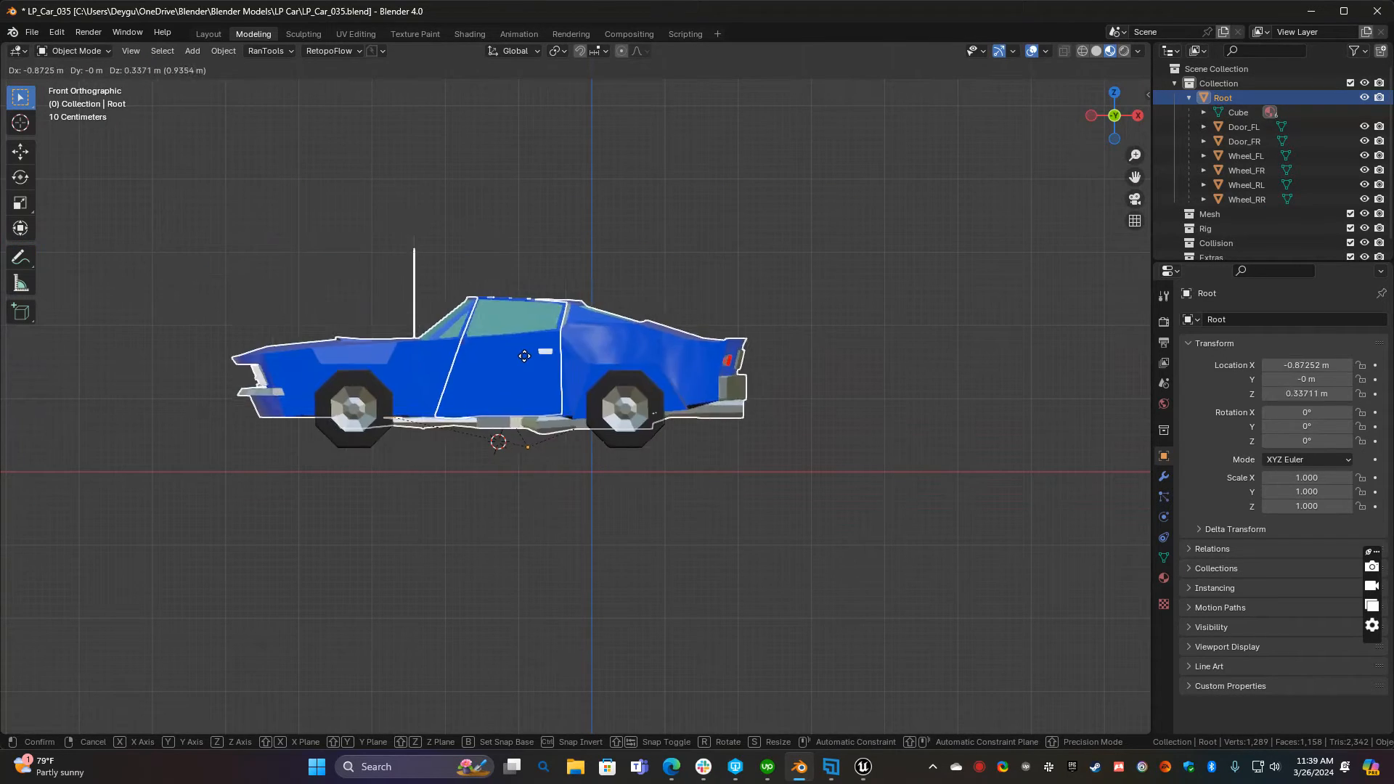
pyautogui.rightClick(524, 356)
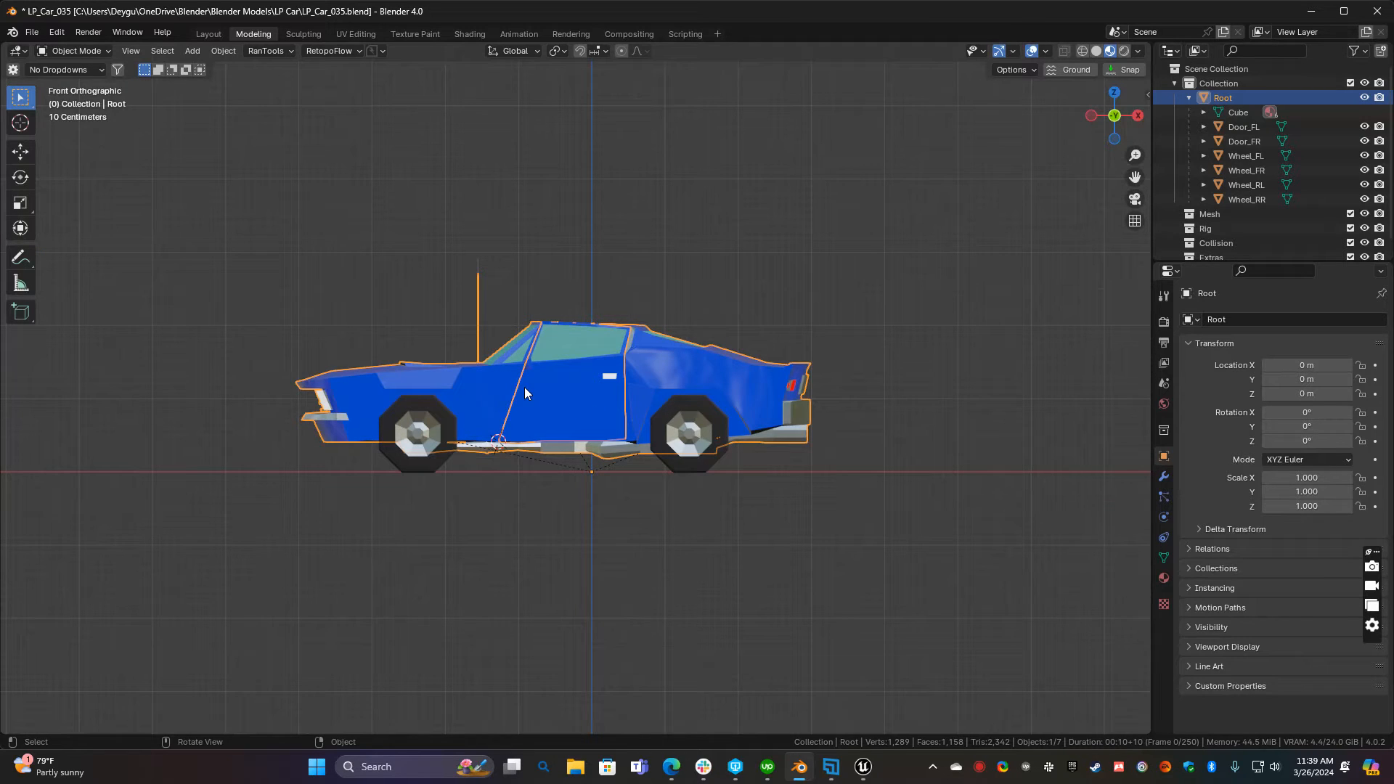
# Save an incremental version of the file as LP_Car_036.blend
pyautogui.click(33, 33)
pyautogui.click(94, 141)
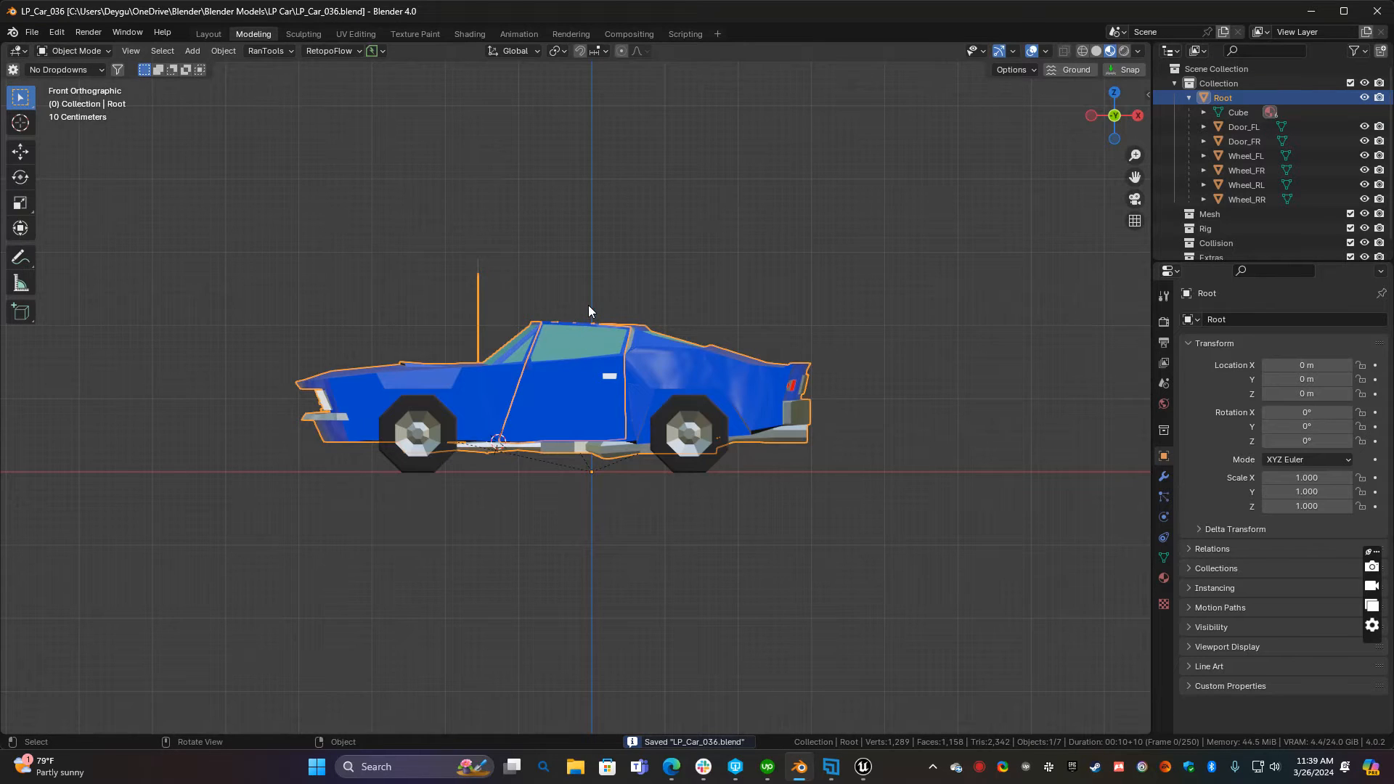
# Select Root together with all the doors and wheels, keeping the front orthographic view
pyautogui.press('a')
pyautogui.click(588, 224)
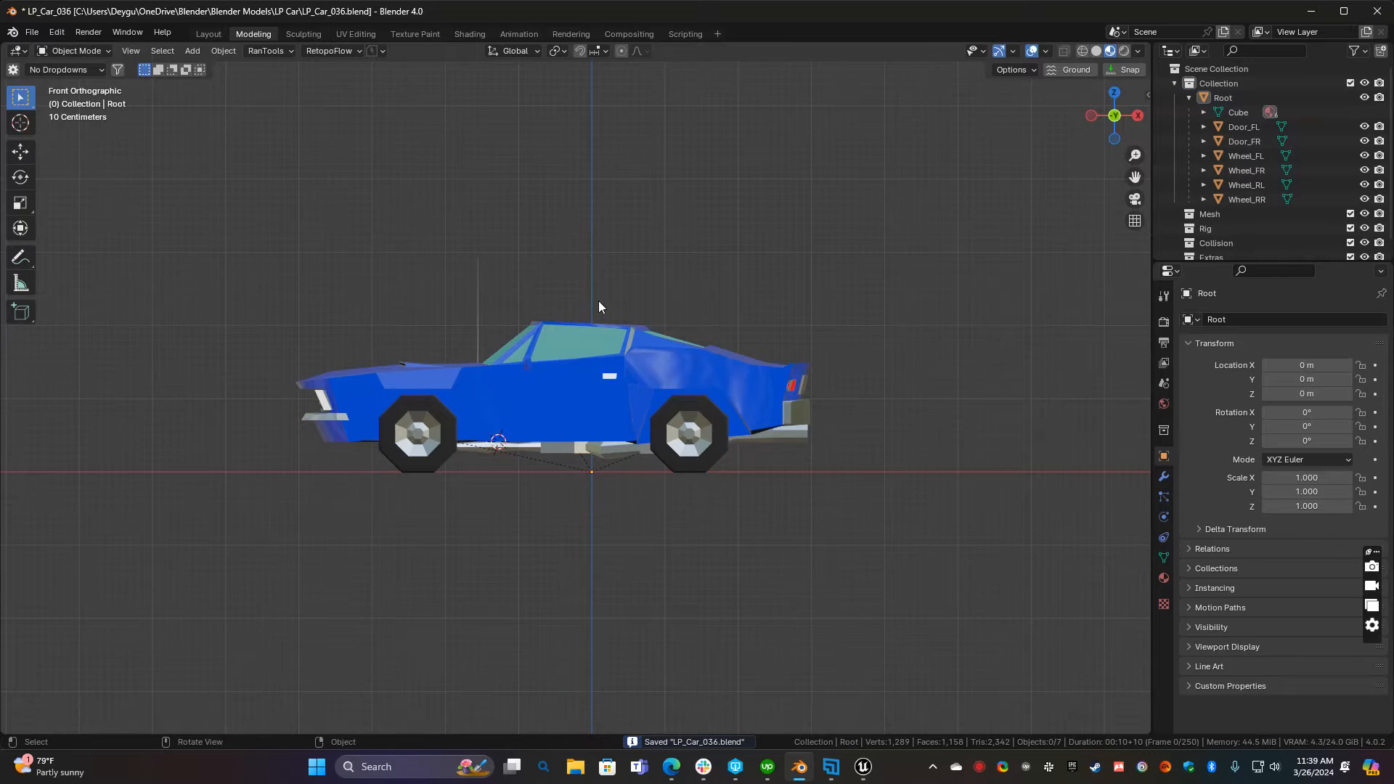
pyautogui.press('a')
pyautogui.click(605, 236)
pyautogui.moveTo(606, 237); pyautogui.dragTo(598, 383, button='middle')
pyautogui.press('KP_1')
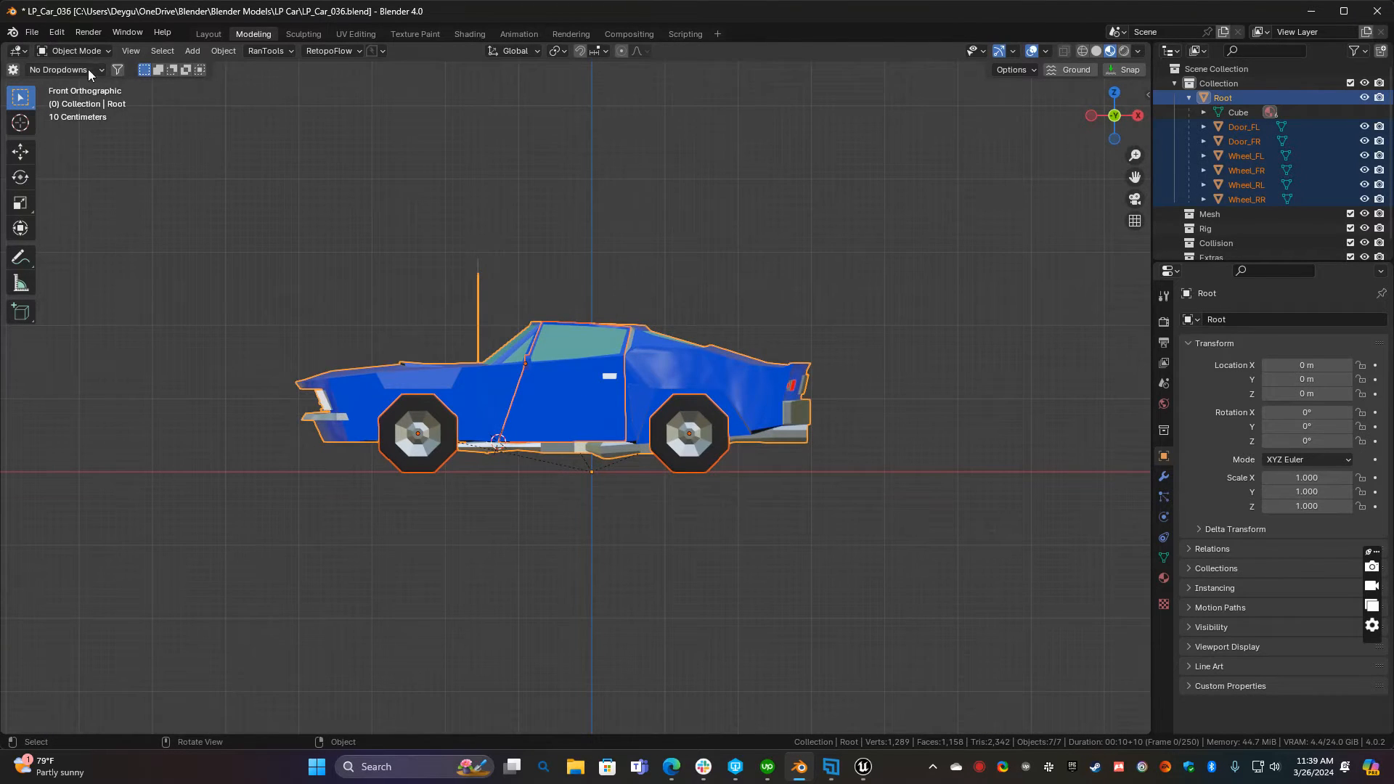
# Start an FBX export limited to selected objects, with Mesh as the only object type
pyautogui.click(33, 33)
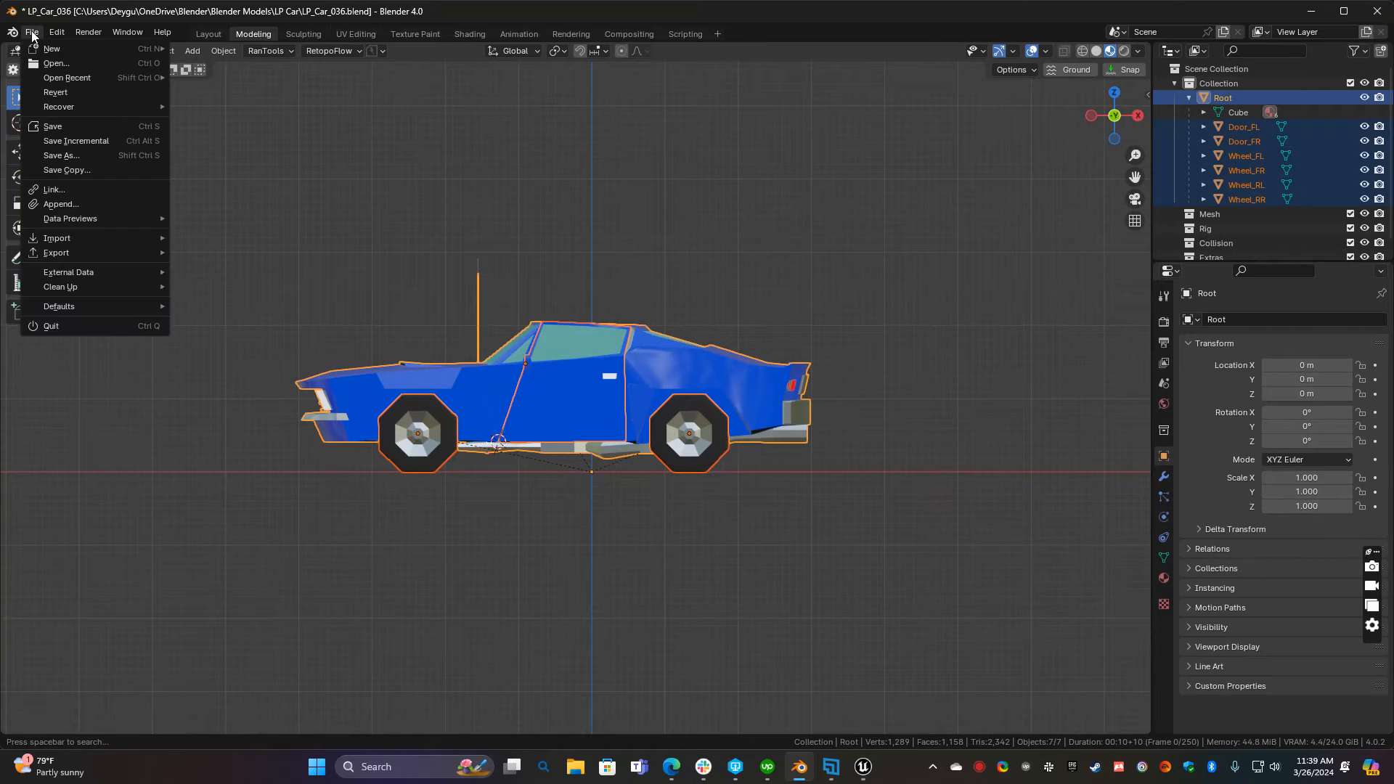
pyautogui.moveTo(59, 242)
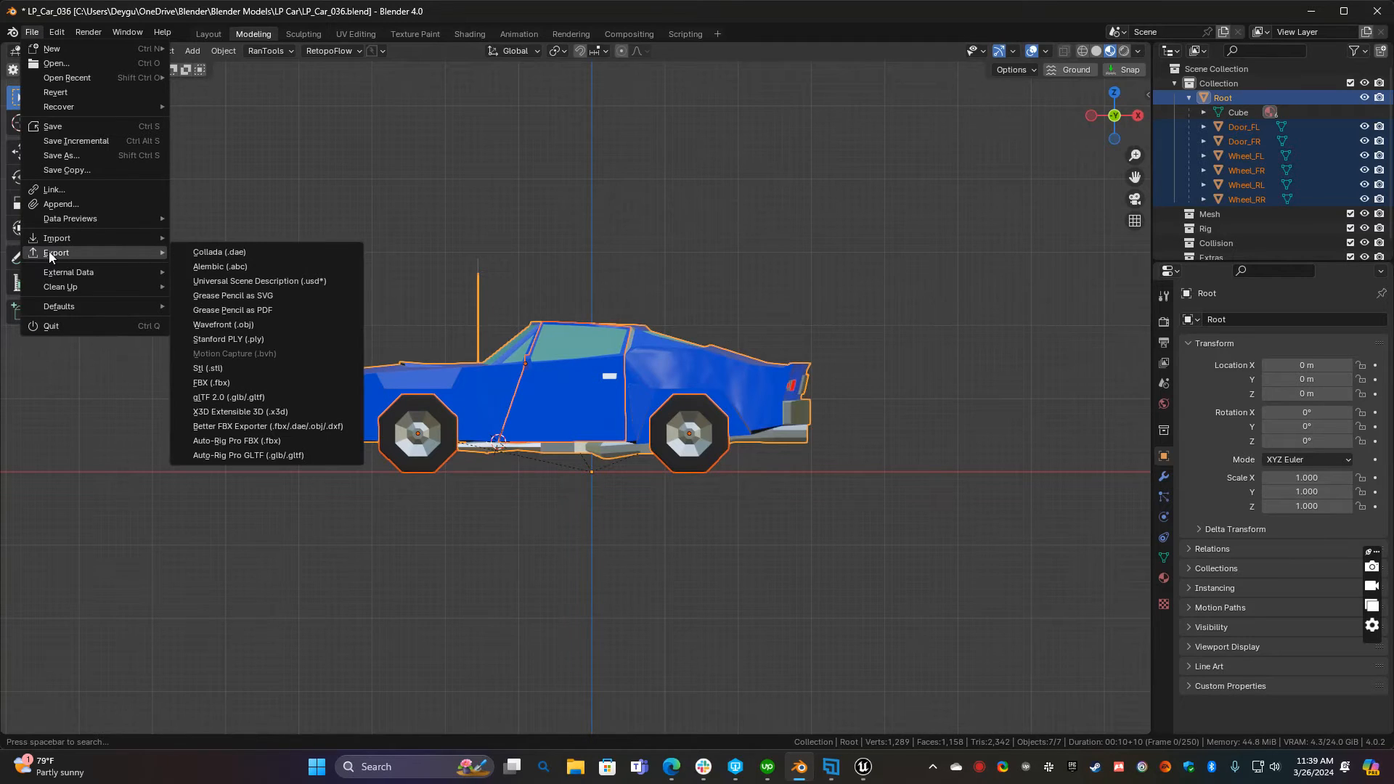
pyautogui.click(228, 382)
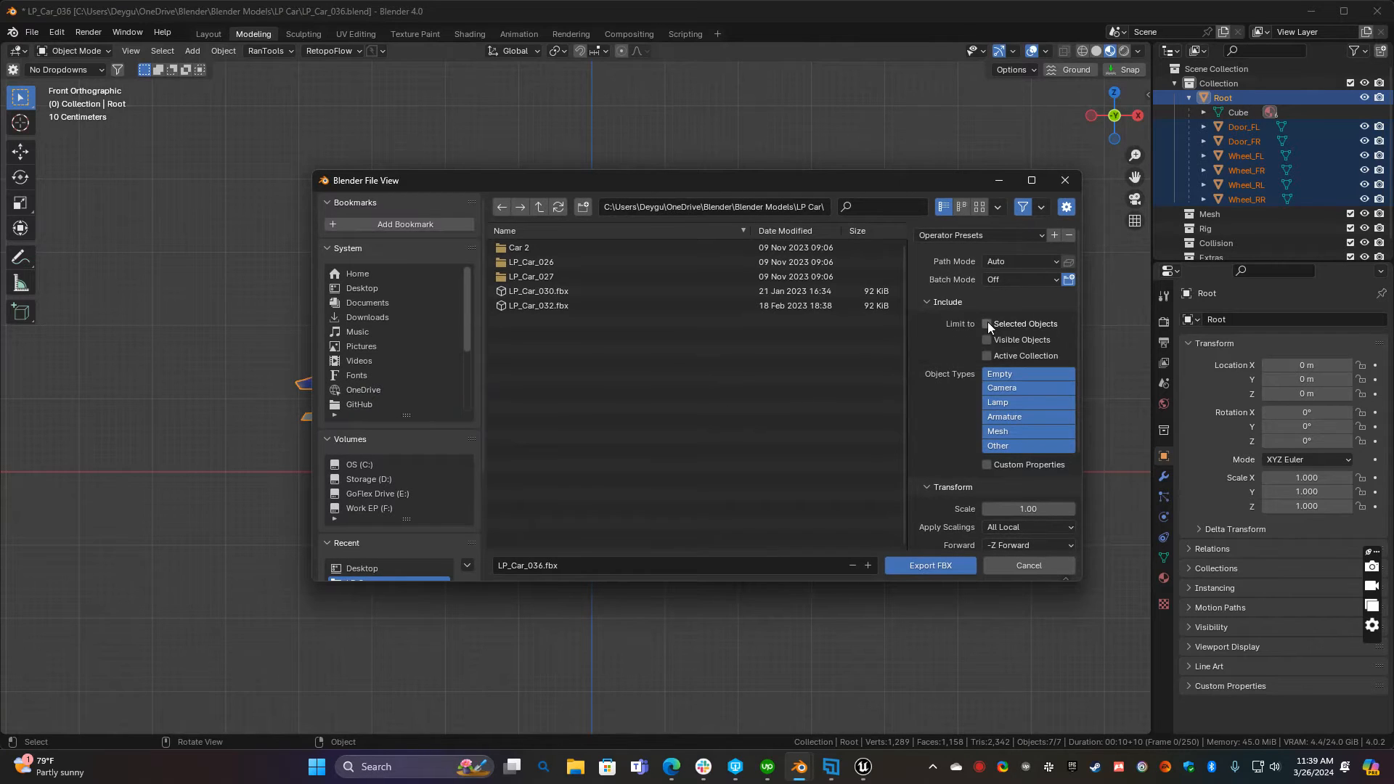
pyautogui.click(1007, 433)
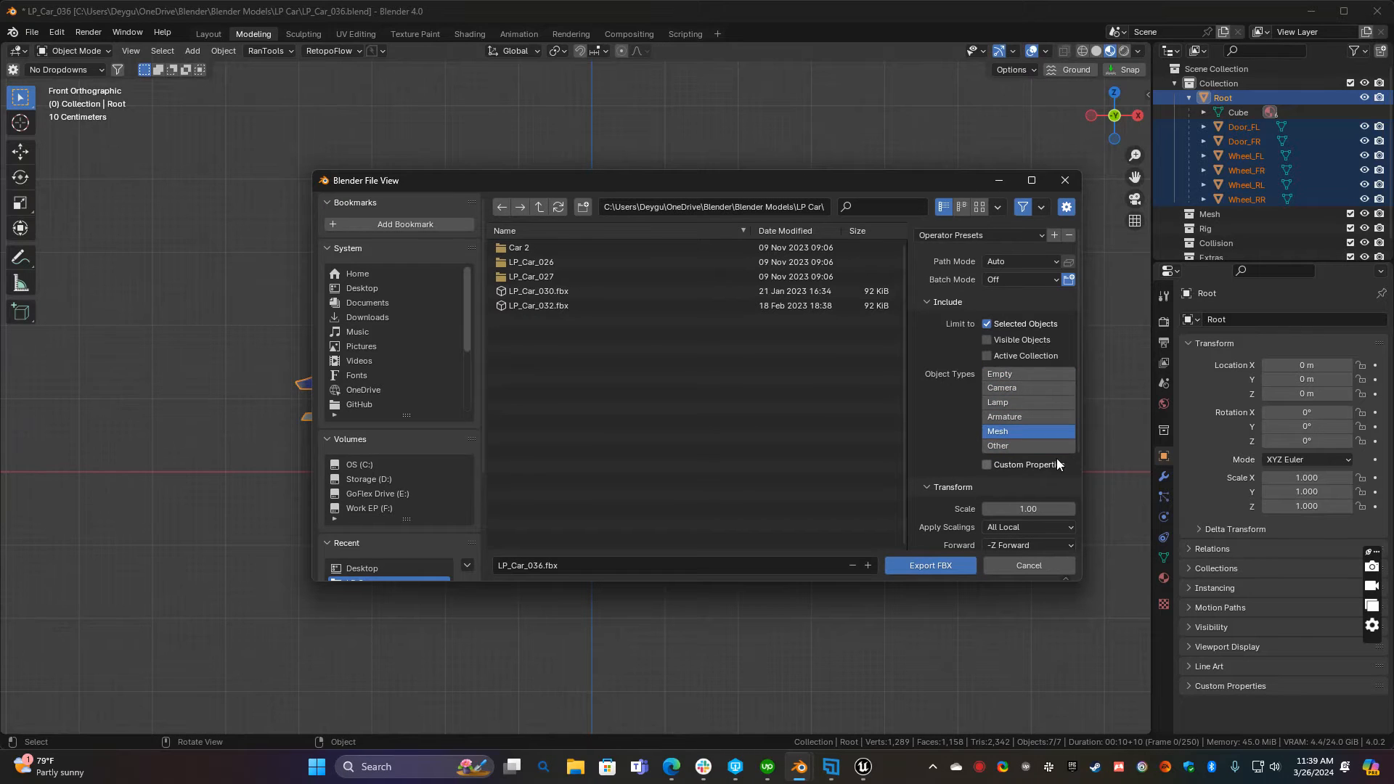
pyautogui.moveTo(850, 178); pyautogui.dragTo(693, 160)
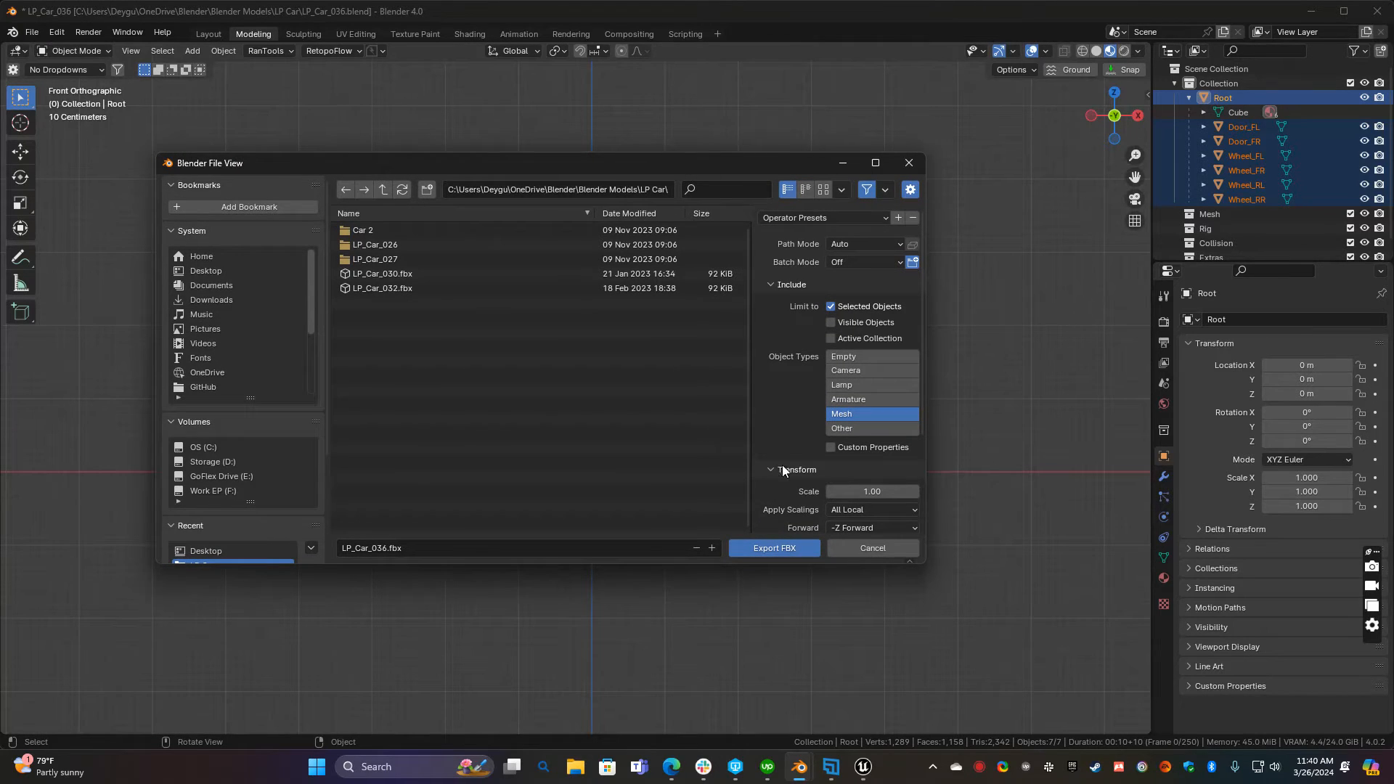
# Set the geometry smoothing of the FBX export to Edge
pyautogui.scroll(-4, 853, 408)
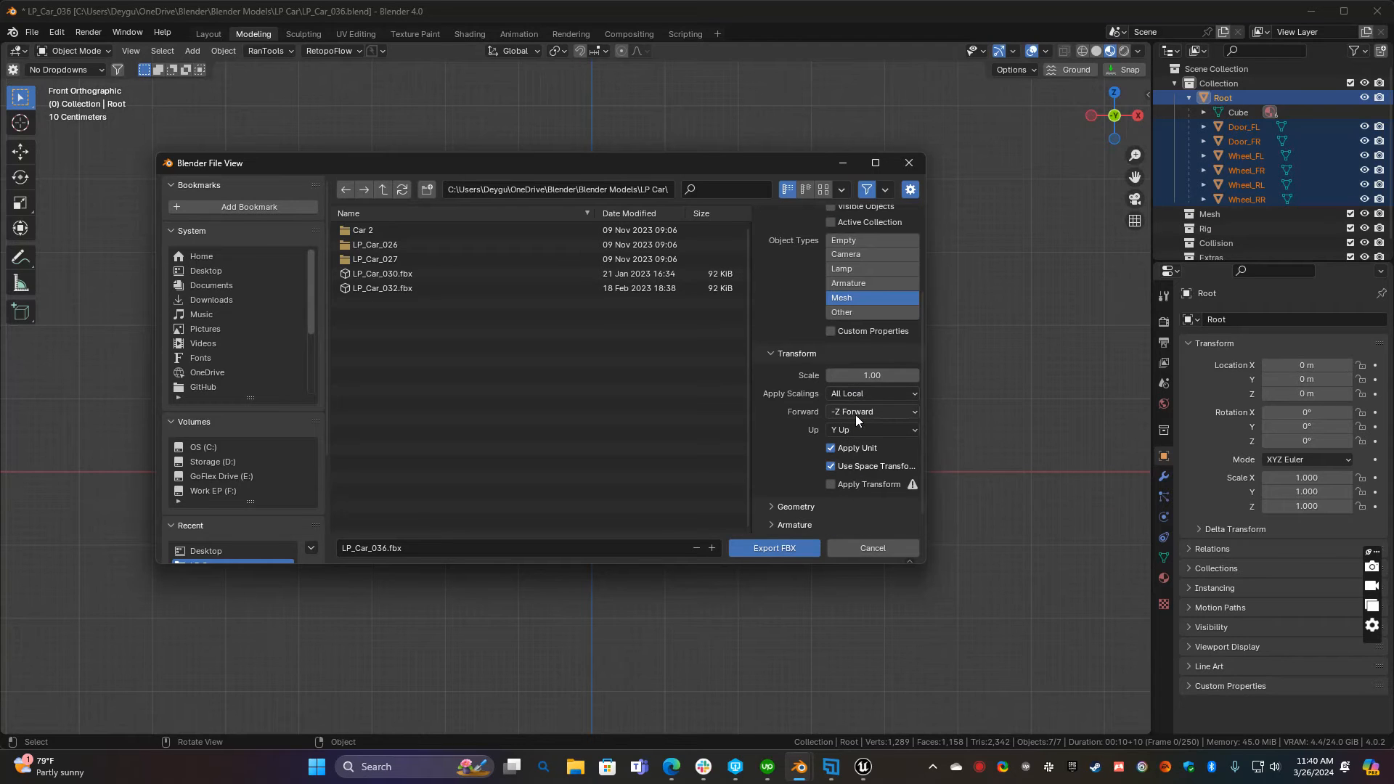
pyautogui.scroll(-1, 843, 472)
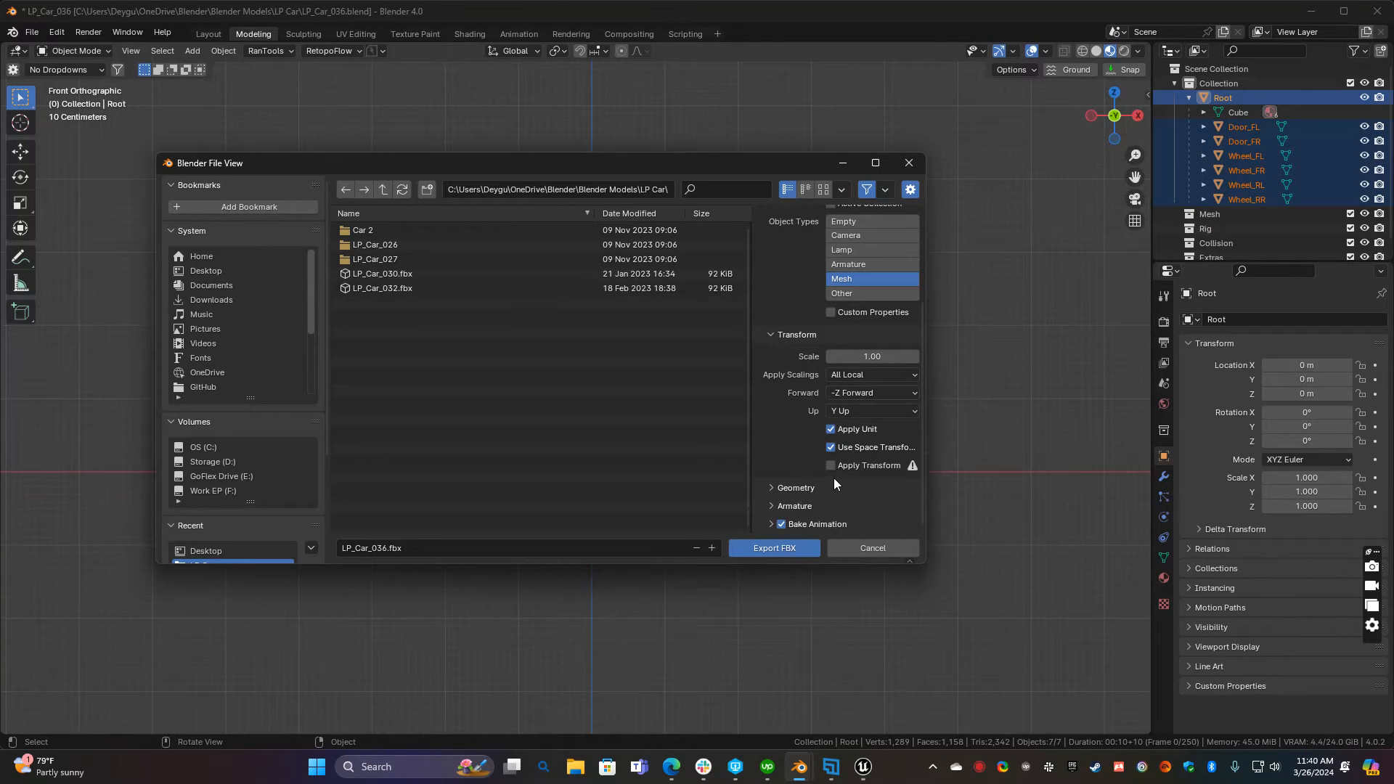
pyautogui.click(772, 488)
pyautogui.scroll(-2, 798, 472)
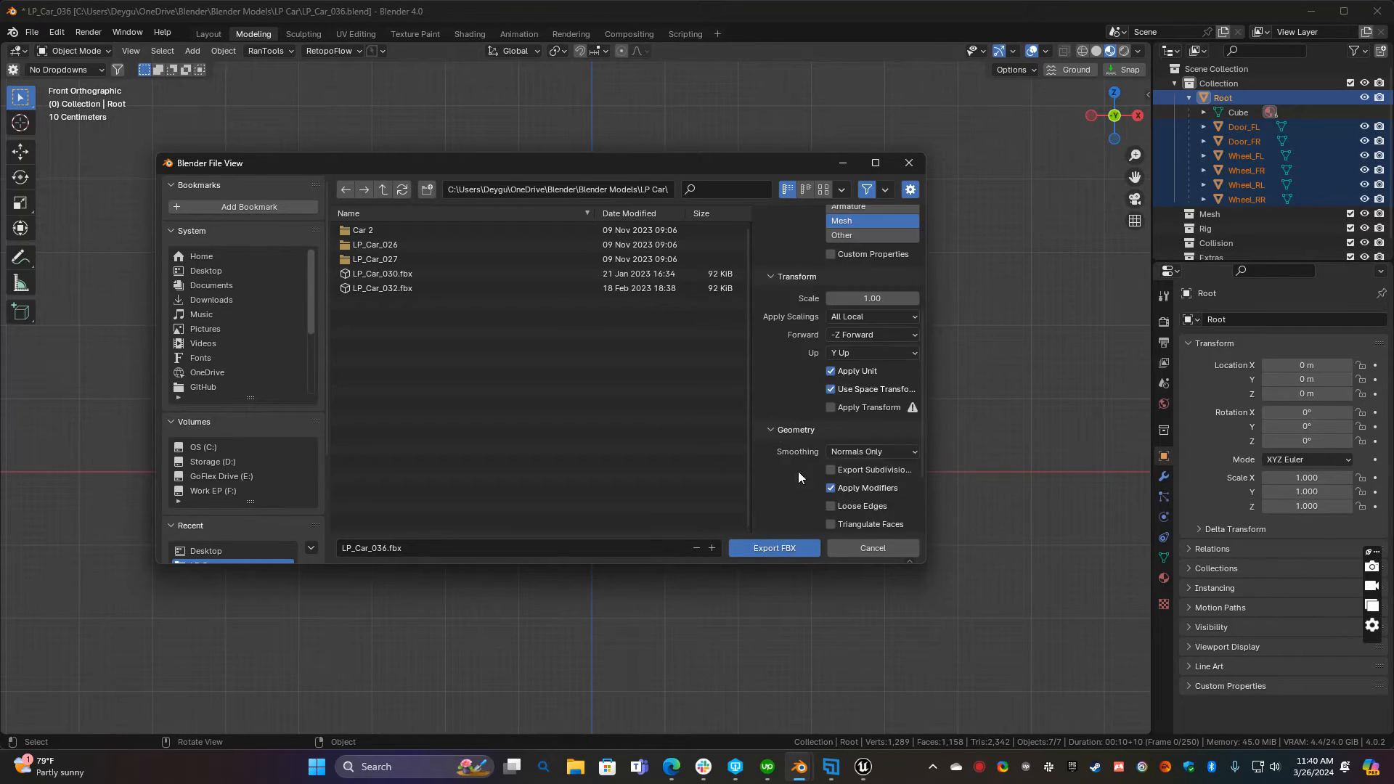
pyautogui.click(874, 452)
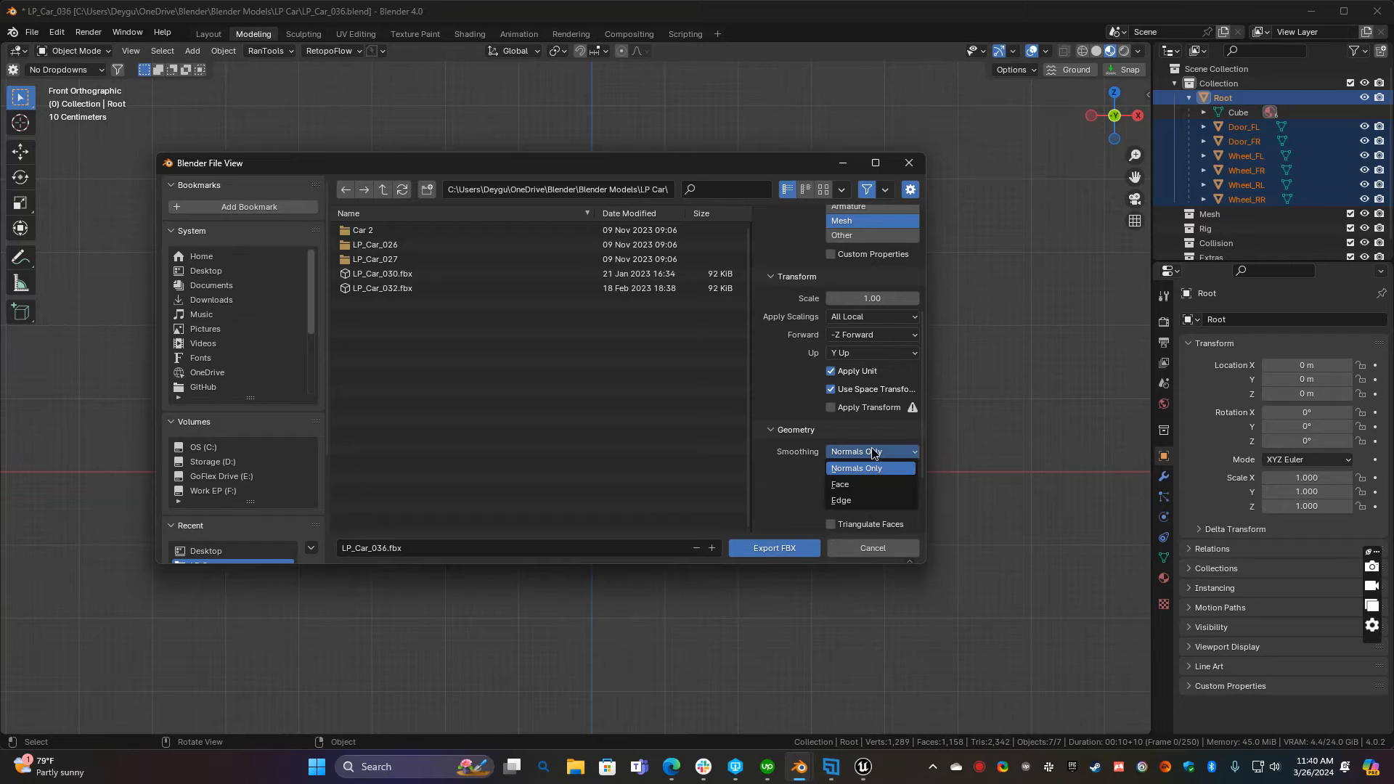
pyautogui.click(849, 499)
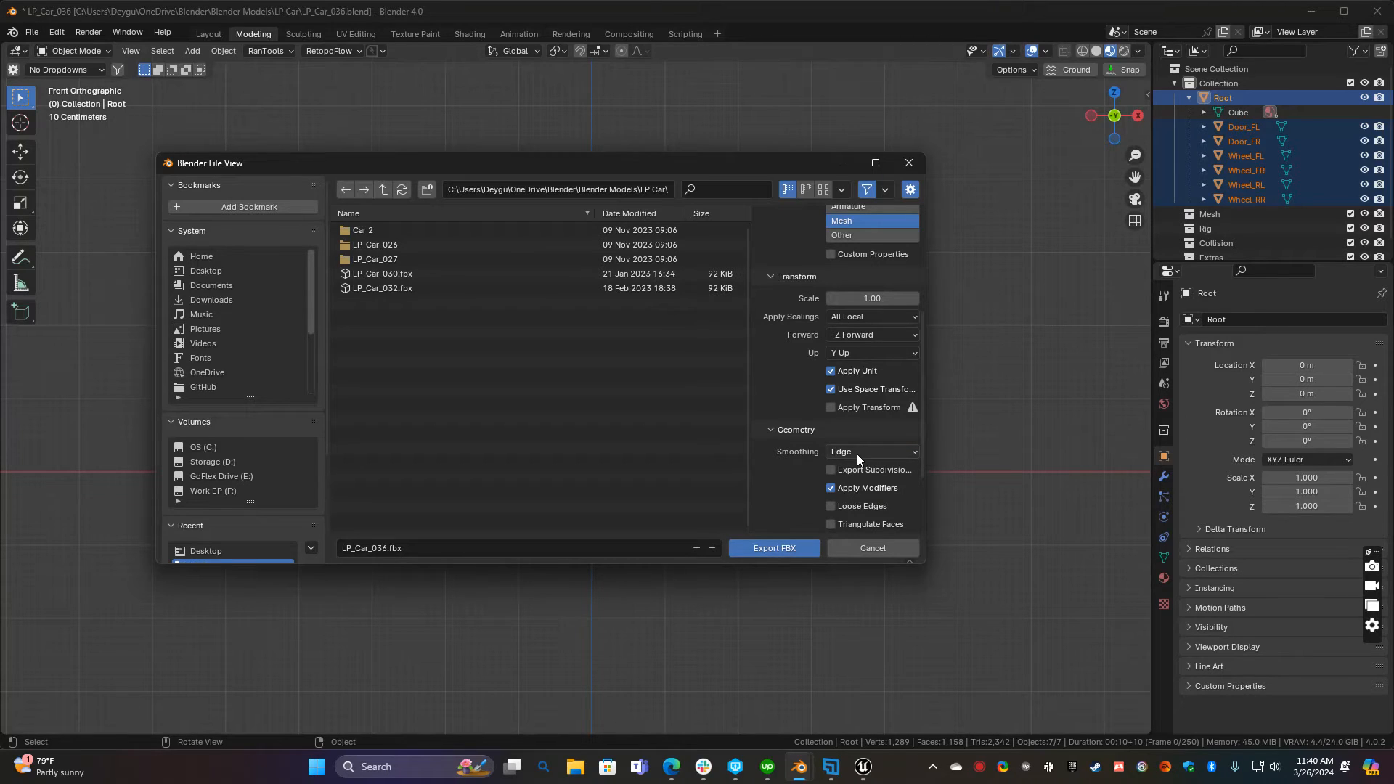
# Turn off Add Leaf Bones and Bake Animation for the FBX export
pyautogui.scroll(-2, 842, 439)
pyautogui.scroll(-2, 819, 461)
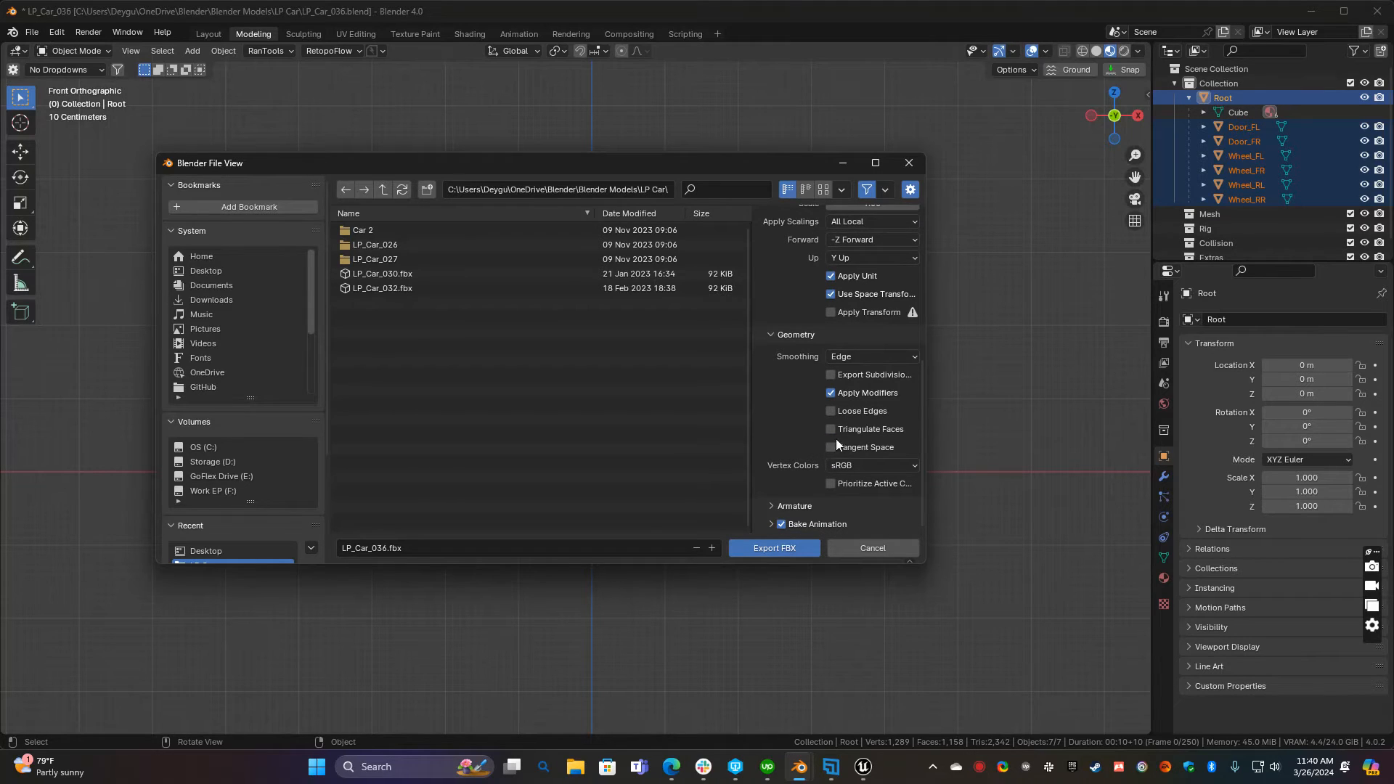
pyautogui.click(776, 507)
pyautogui.click(829, 502)
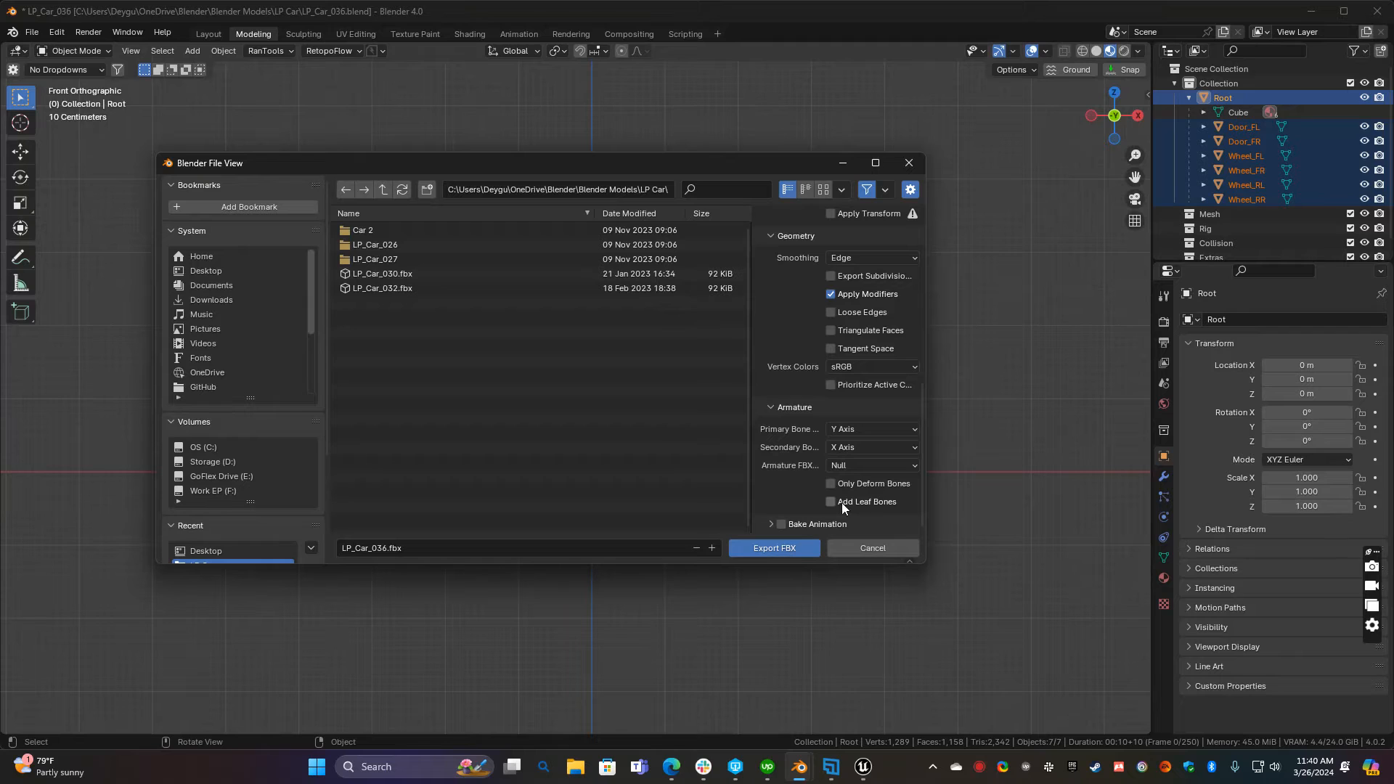
pyautogui.scroll(12, 815, 363)
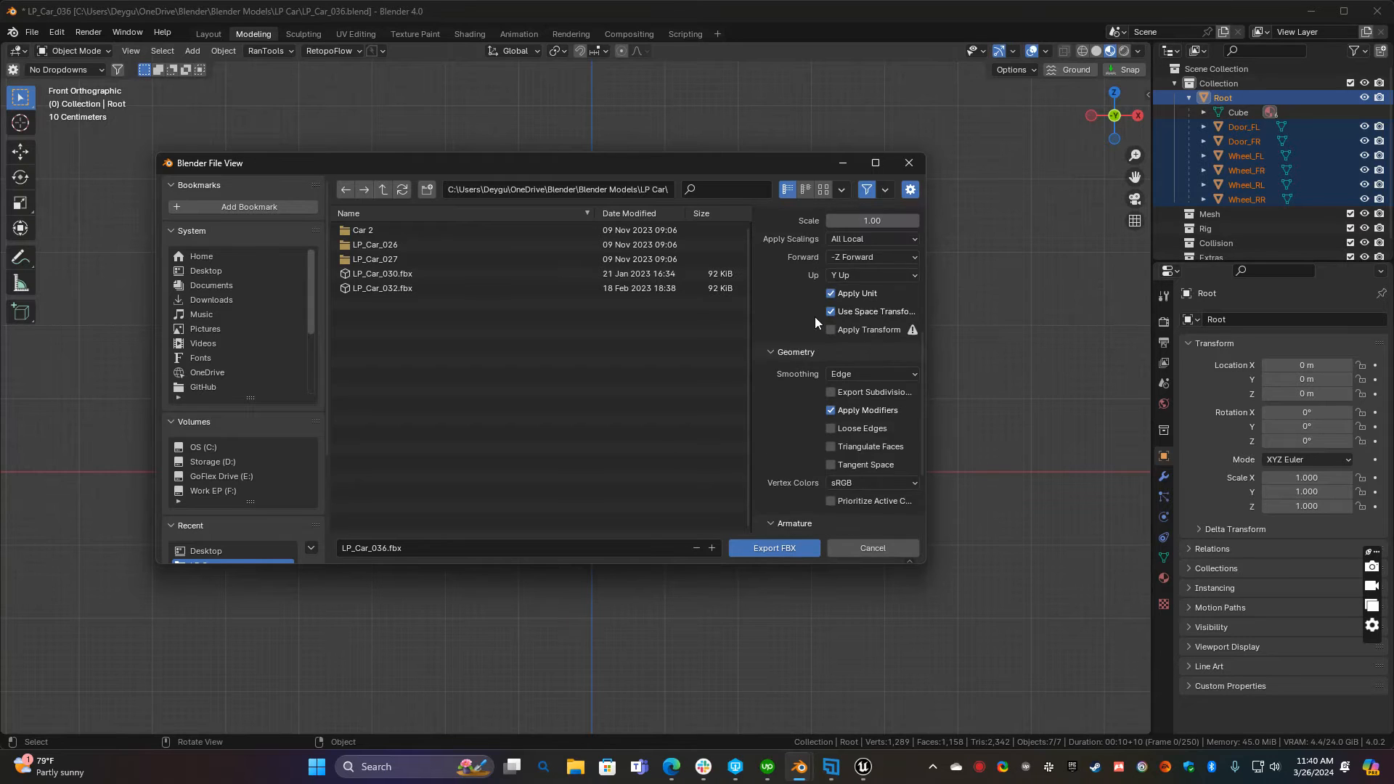
pyautogui.click(835, 343)
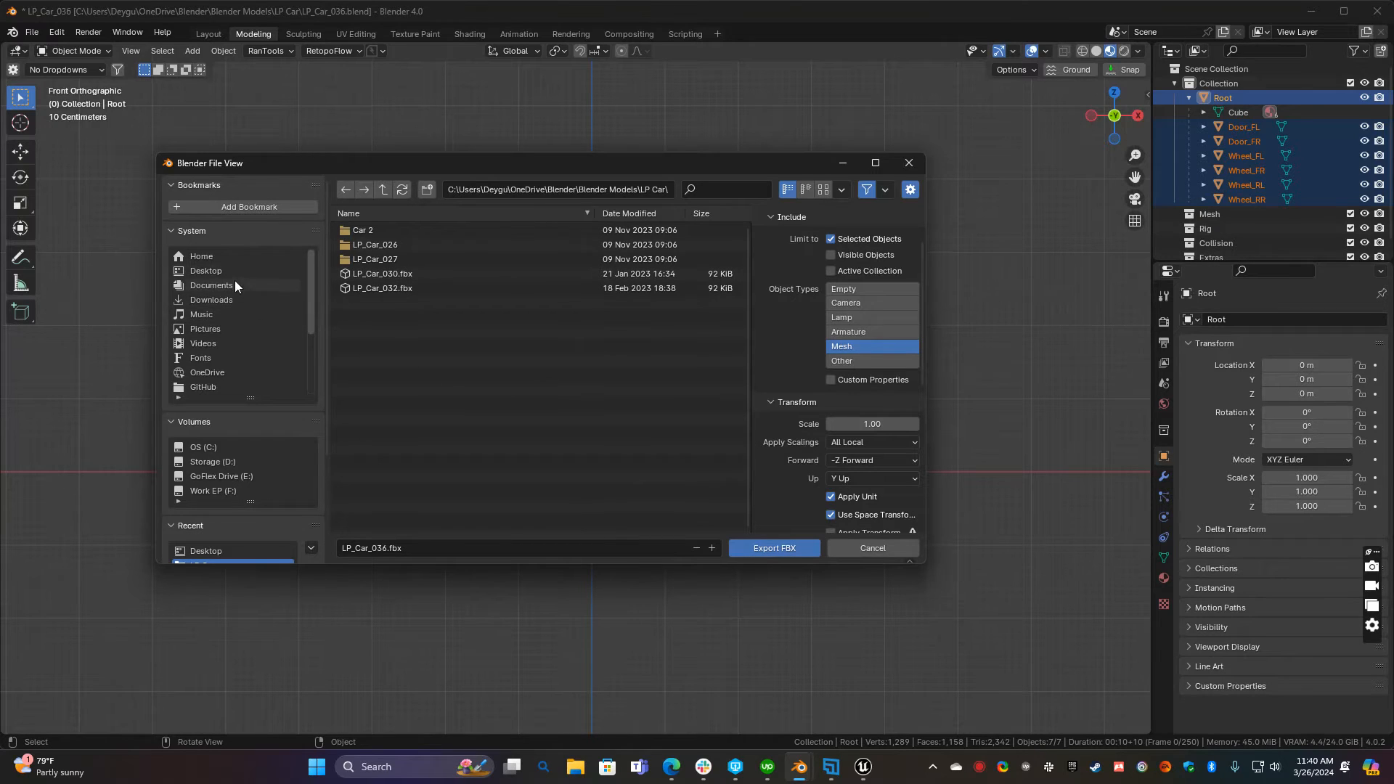
# Export the car to the Desktop folder as LP_Car_036.fbx
pyautogui.click(218, 272)
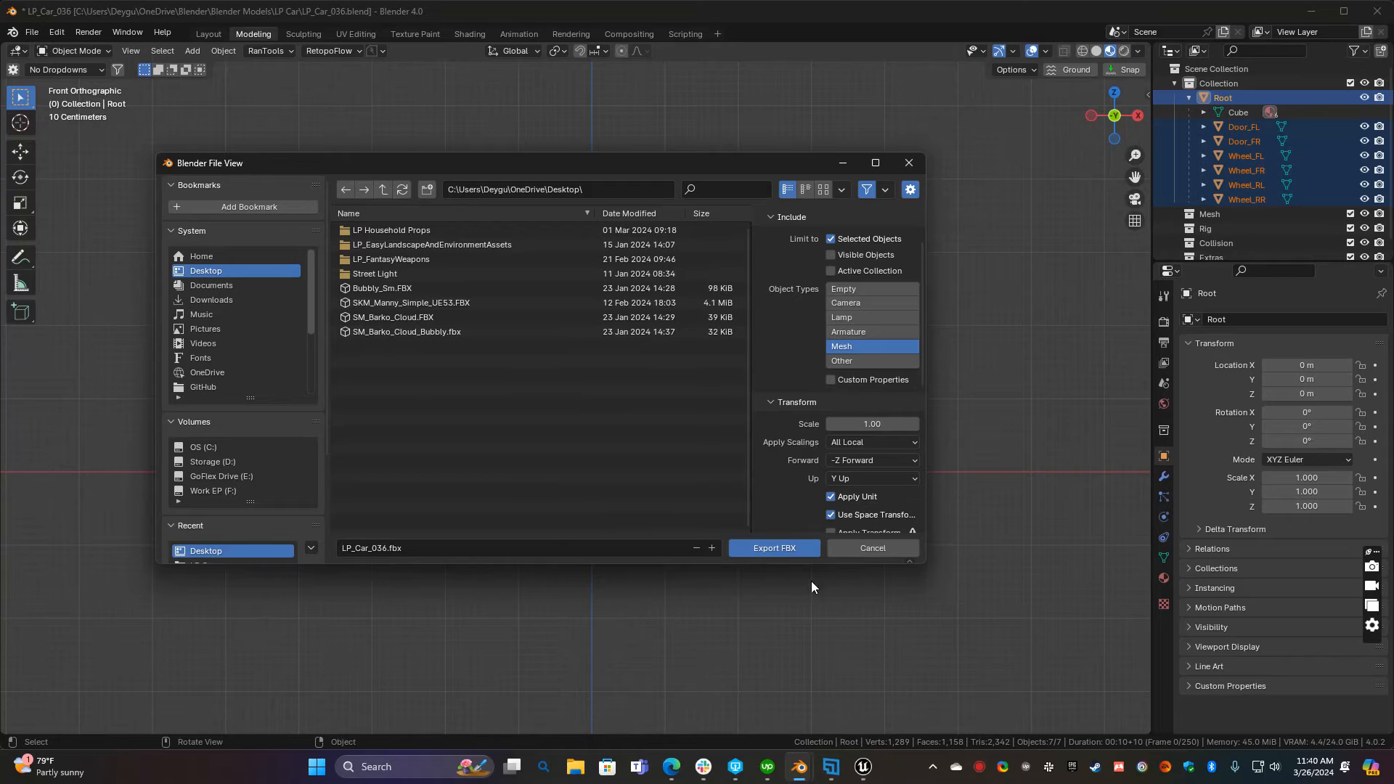
pyautogui.click(797, 549)
pyautogui.moveTo(787, 544); pyautogui.dragTo(680, 479, button='middle')
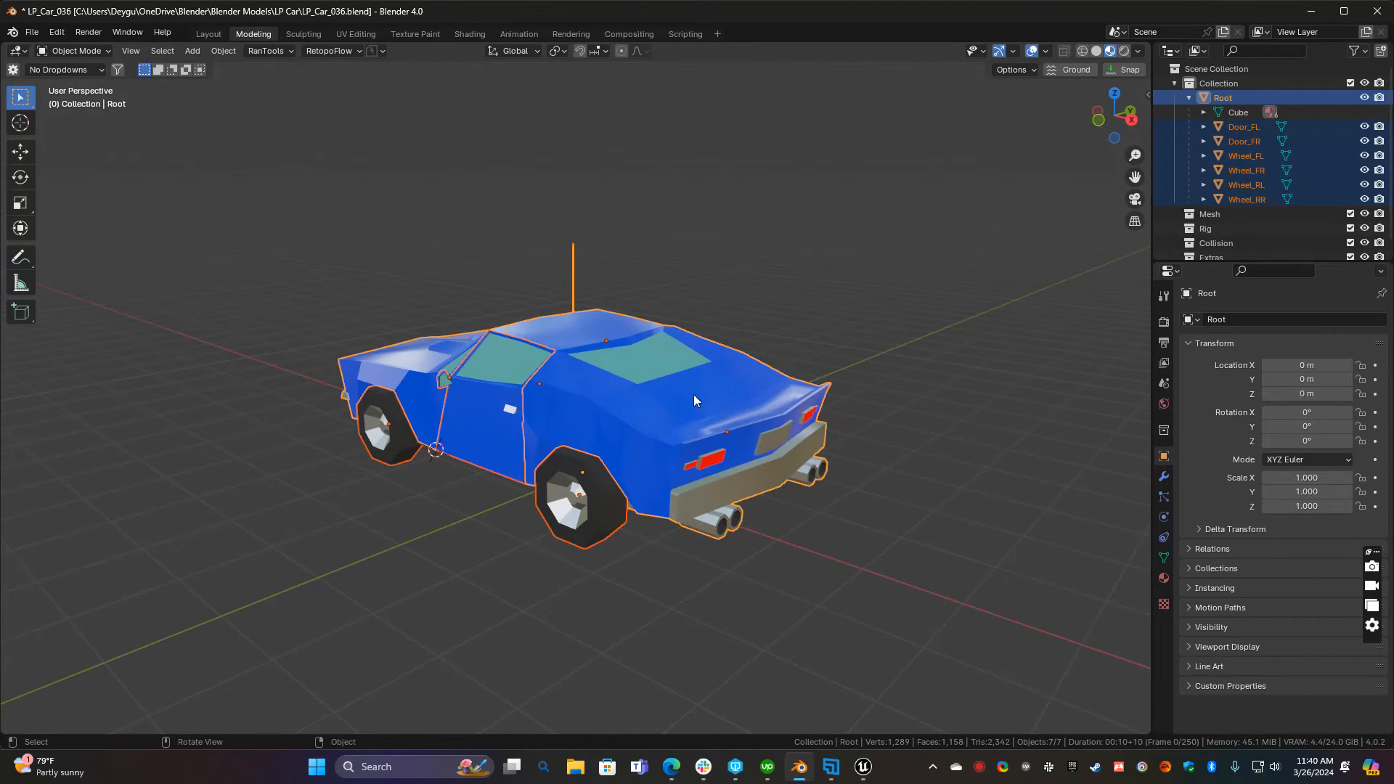
# Switch to Unreal Engine and bring the LP_Car_036 file from the Desktop into the project's Content folder for import
pyautogui.click(866, 768)
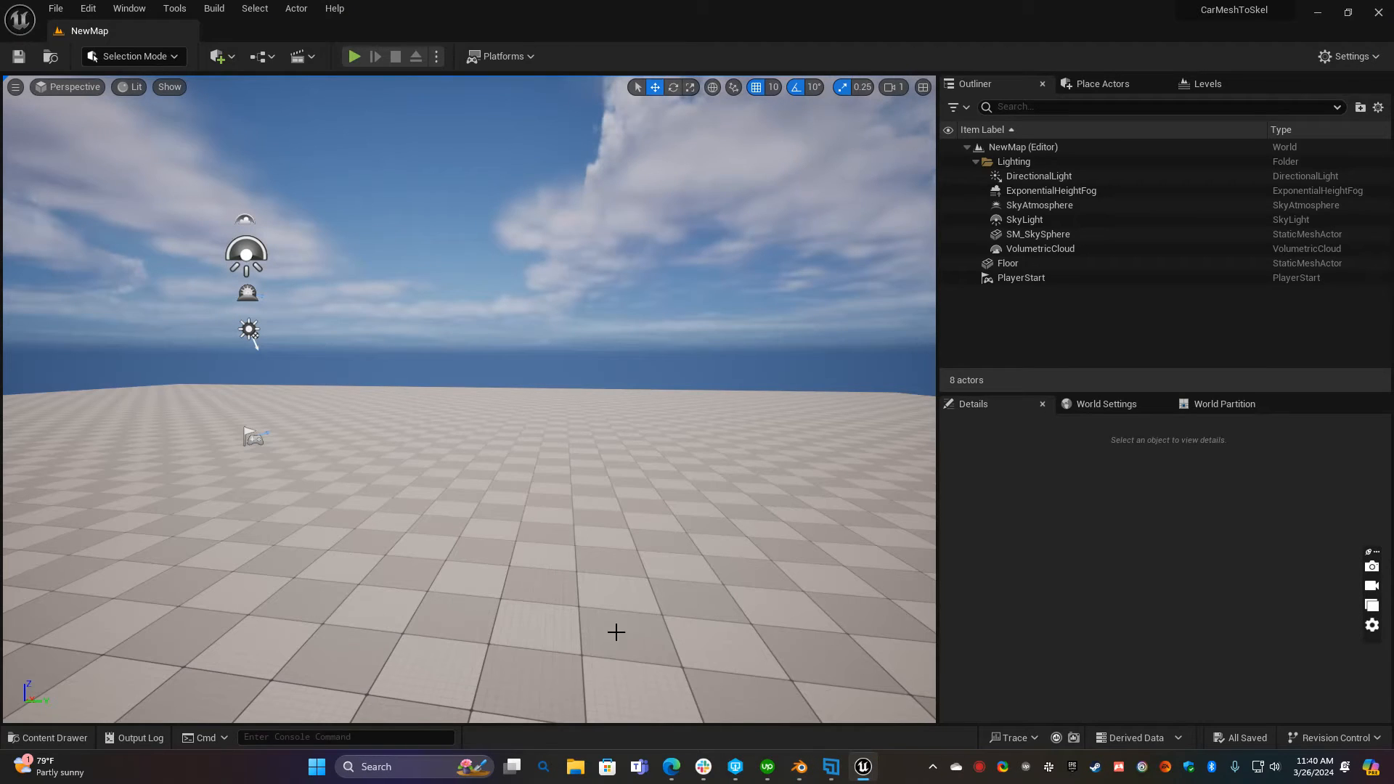
pyautogui.moveTo(520, 530); pyautogui.dragTo(433, 613, button='right')
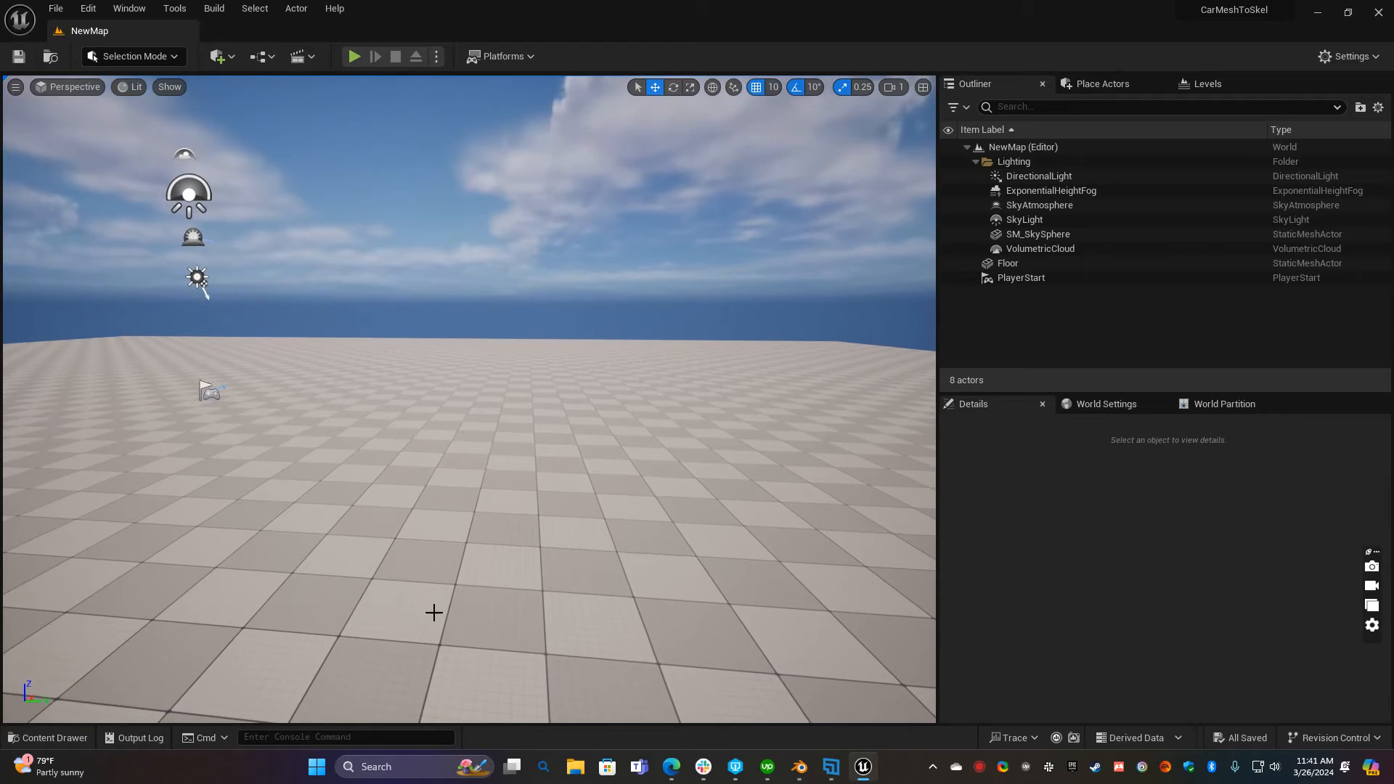
pyautogui.click(47, 737)
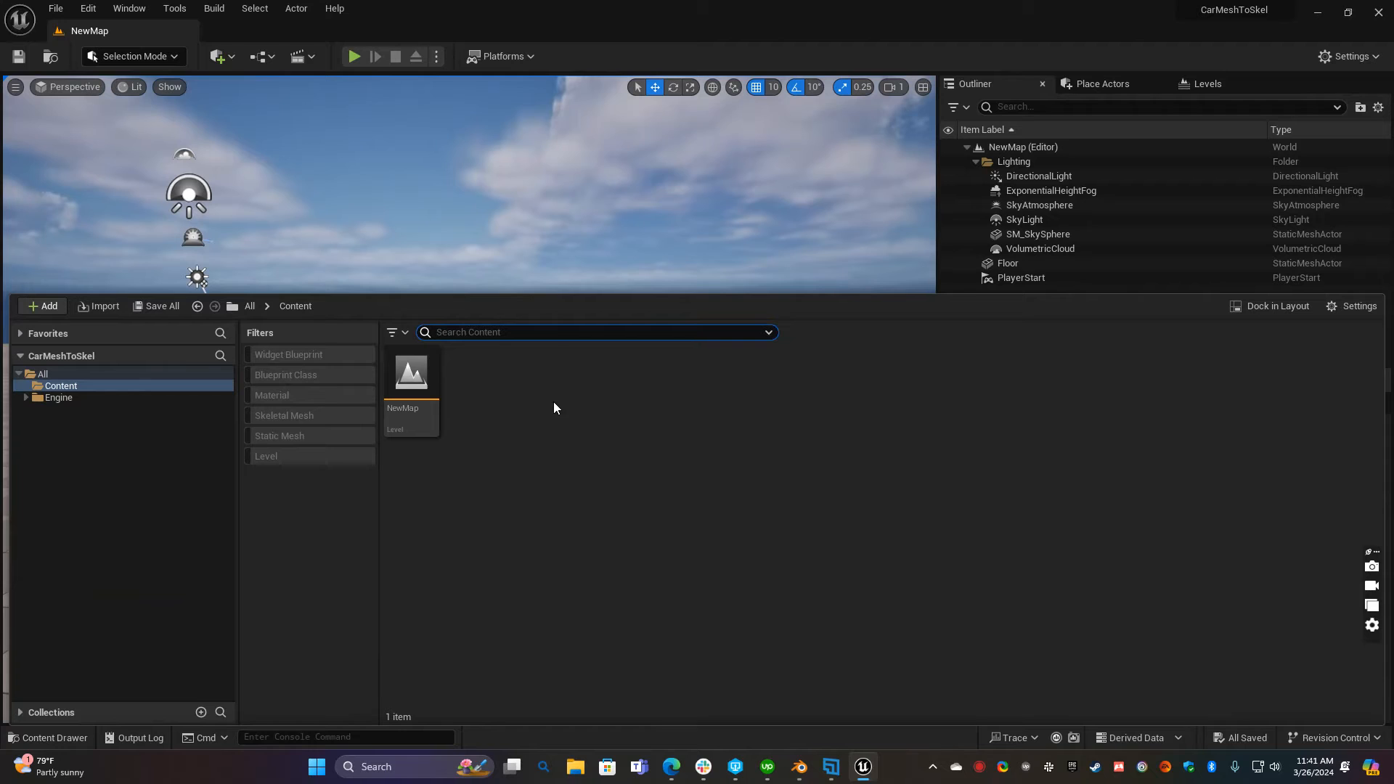
pyautogui.click(575, 767)
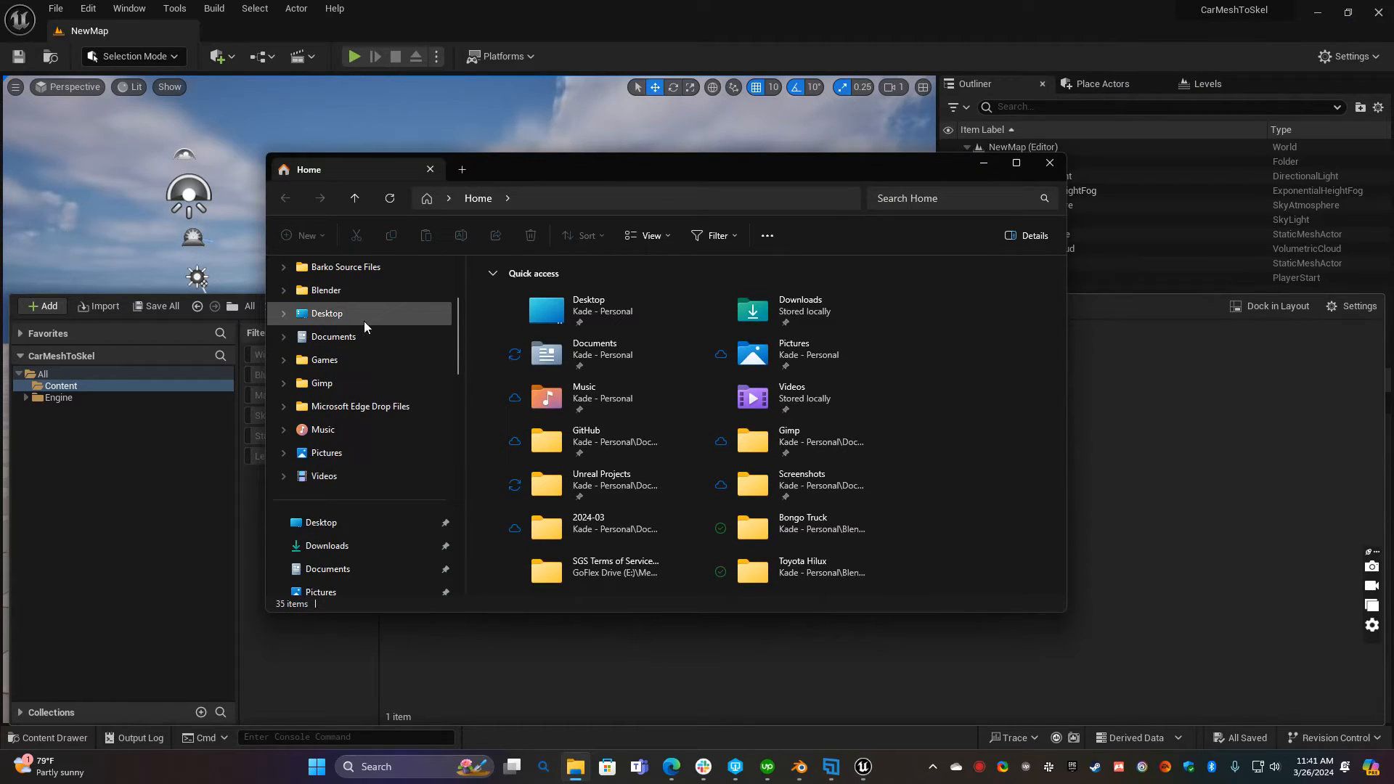
pyautogui.scroll(-3, 383, 434)
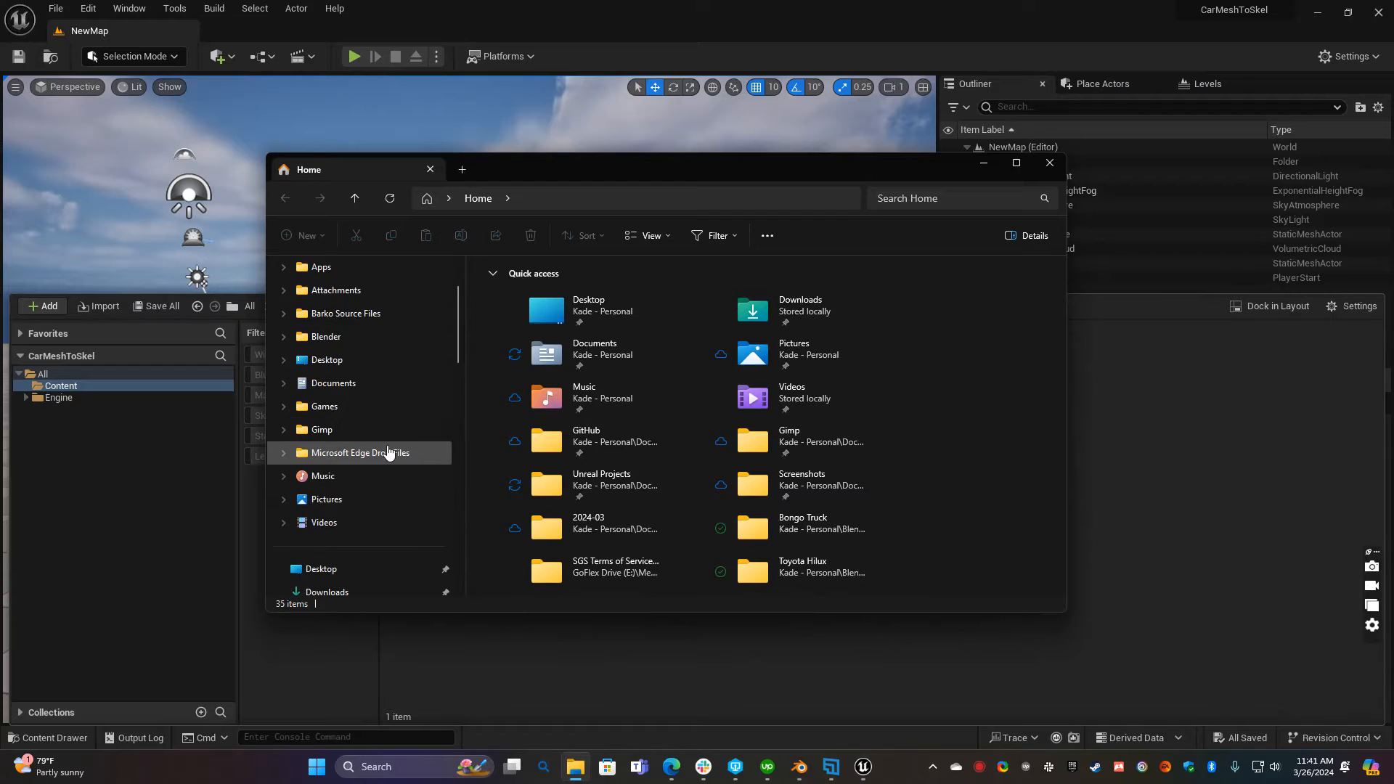
pyautogui.click(340, 430)
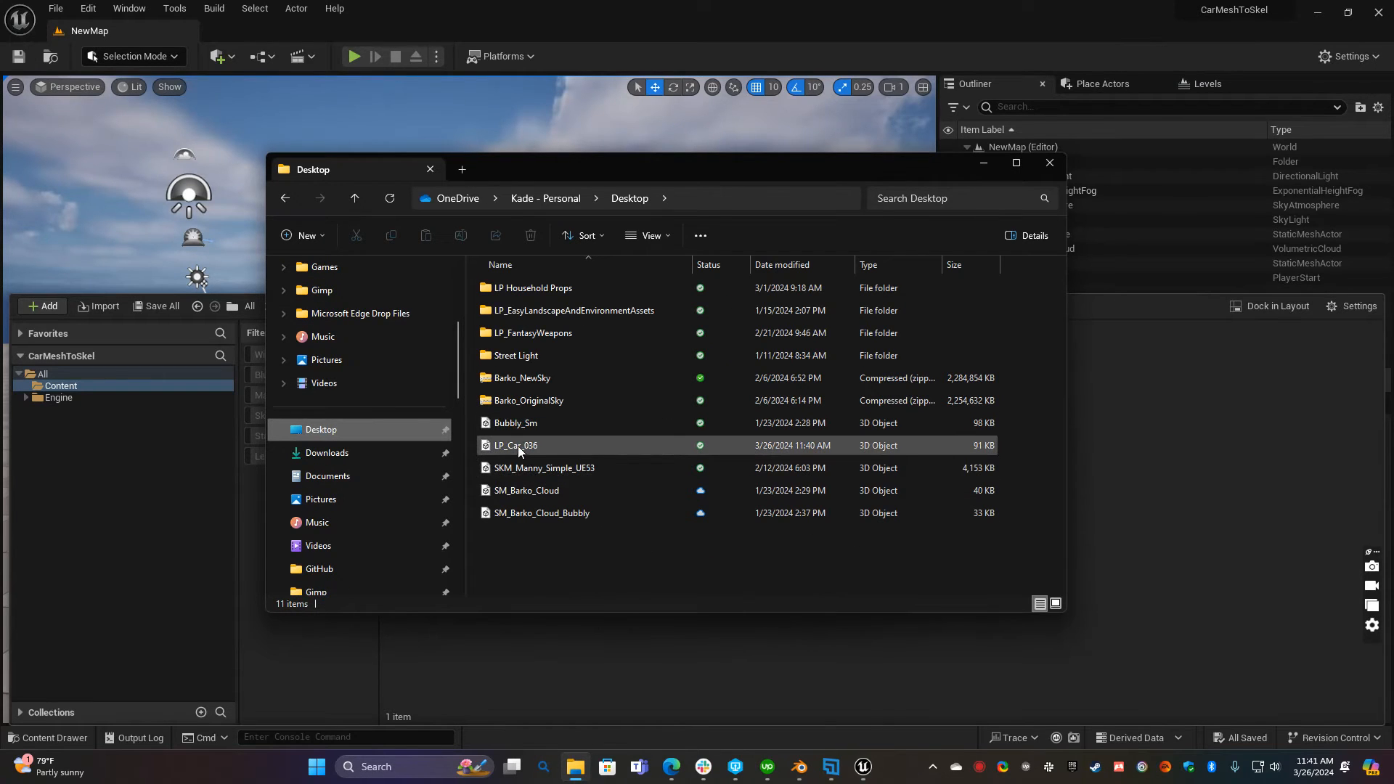
pyautogui.moveTo(520, 451); pyautogui.dragTo(974, 653)
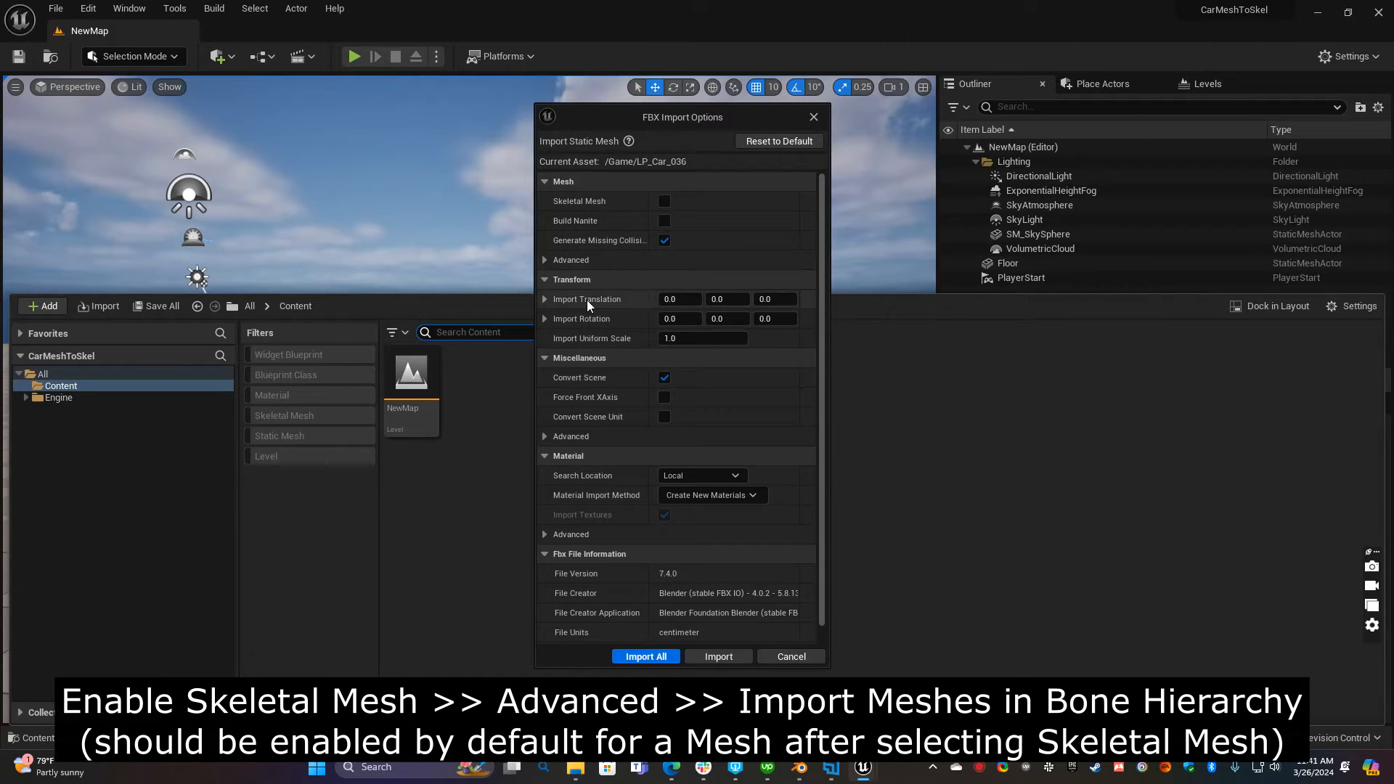
# Import the car as a Skeletal Mesh with Import Meshes in Bone Hierarchy enabled, and dismiss the message log
pyautogui.click(665, 201)
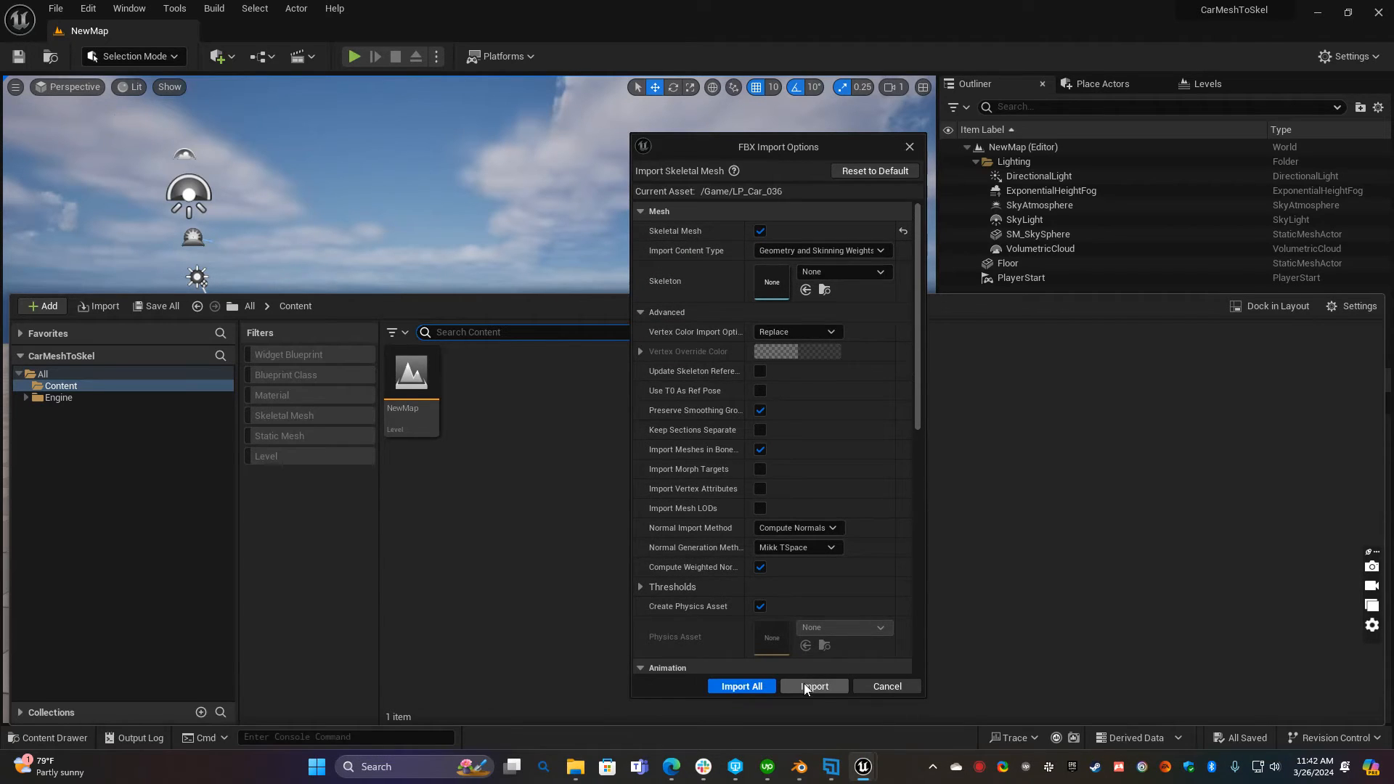
pyautogui.click(814, 686)
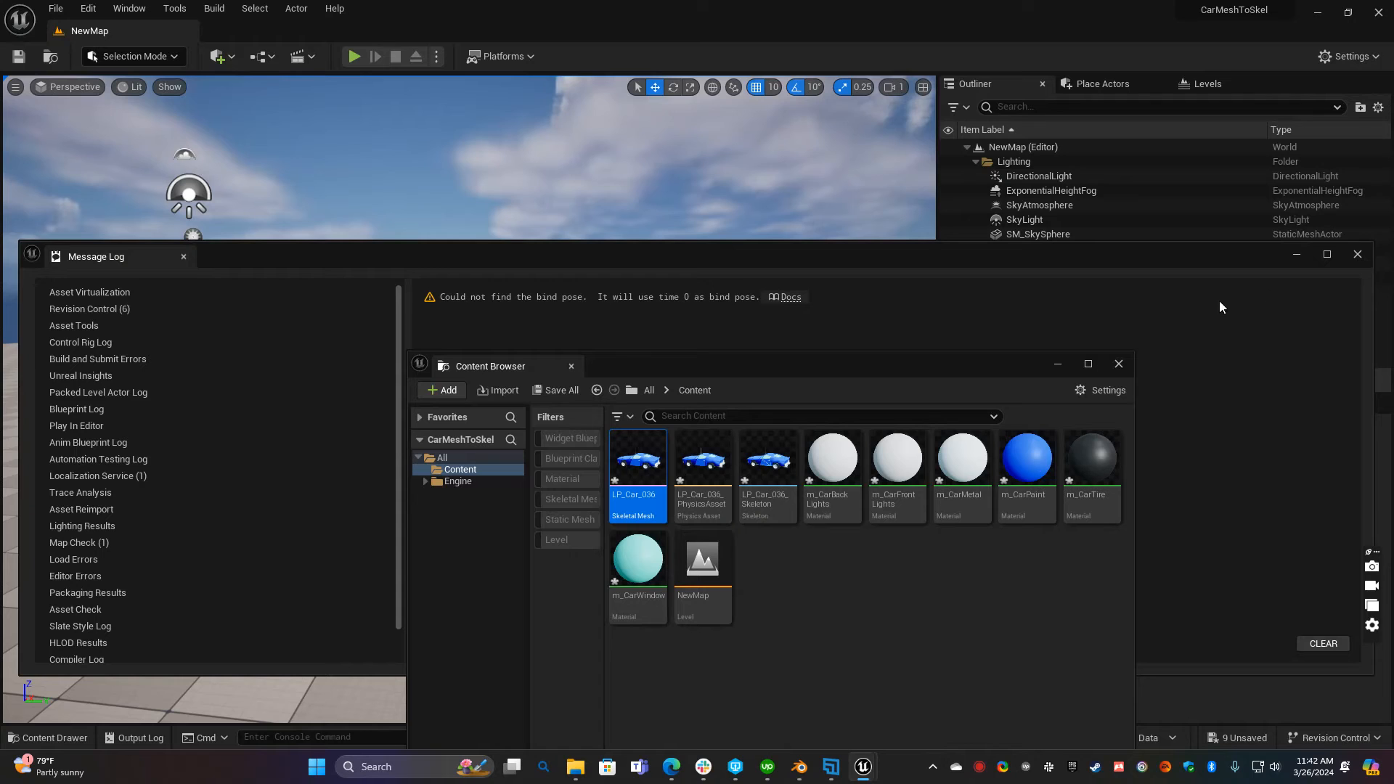
pyautogui.click(1358, 255)
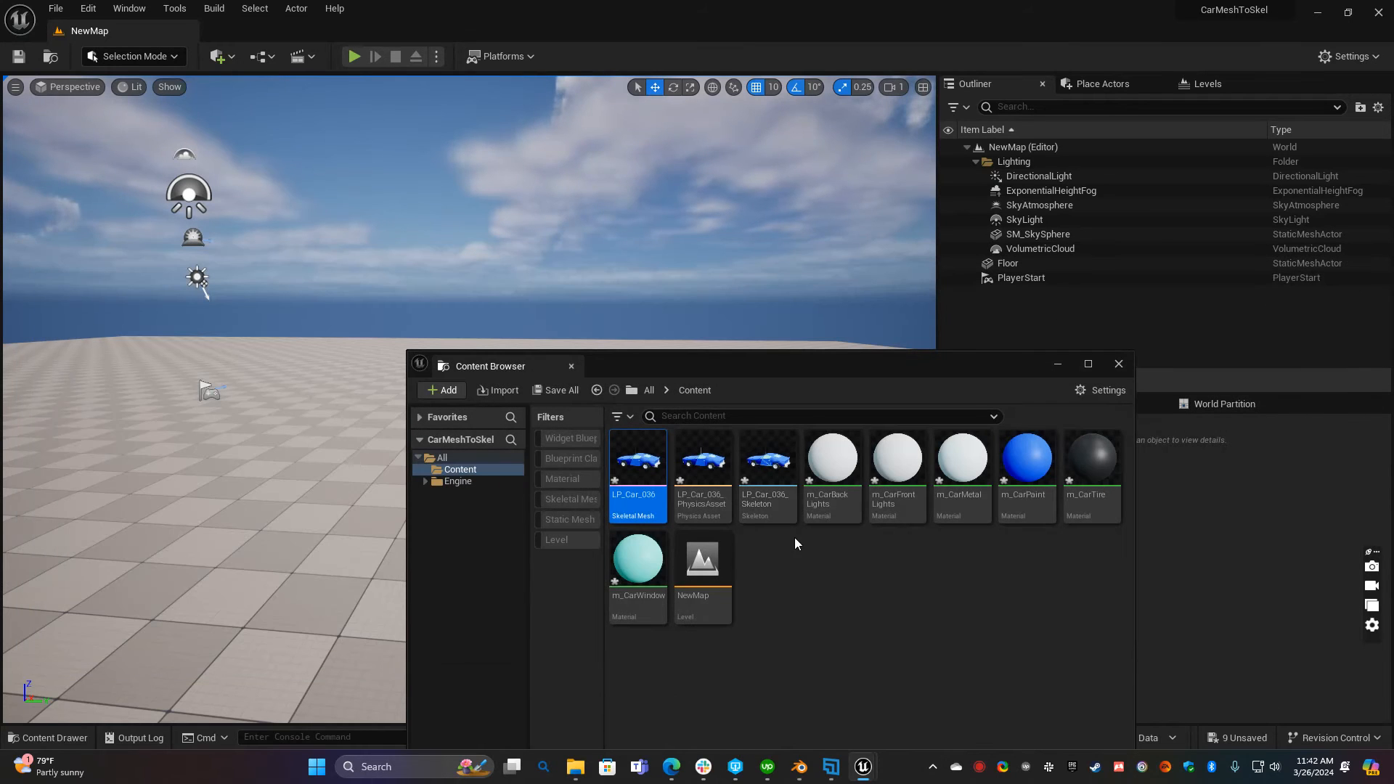
pyautogui.moveTo(835, 369); pyautogui.dragTo(708, 218)
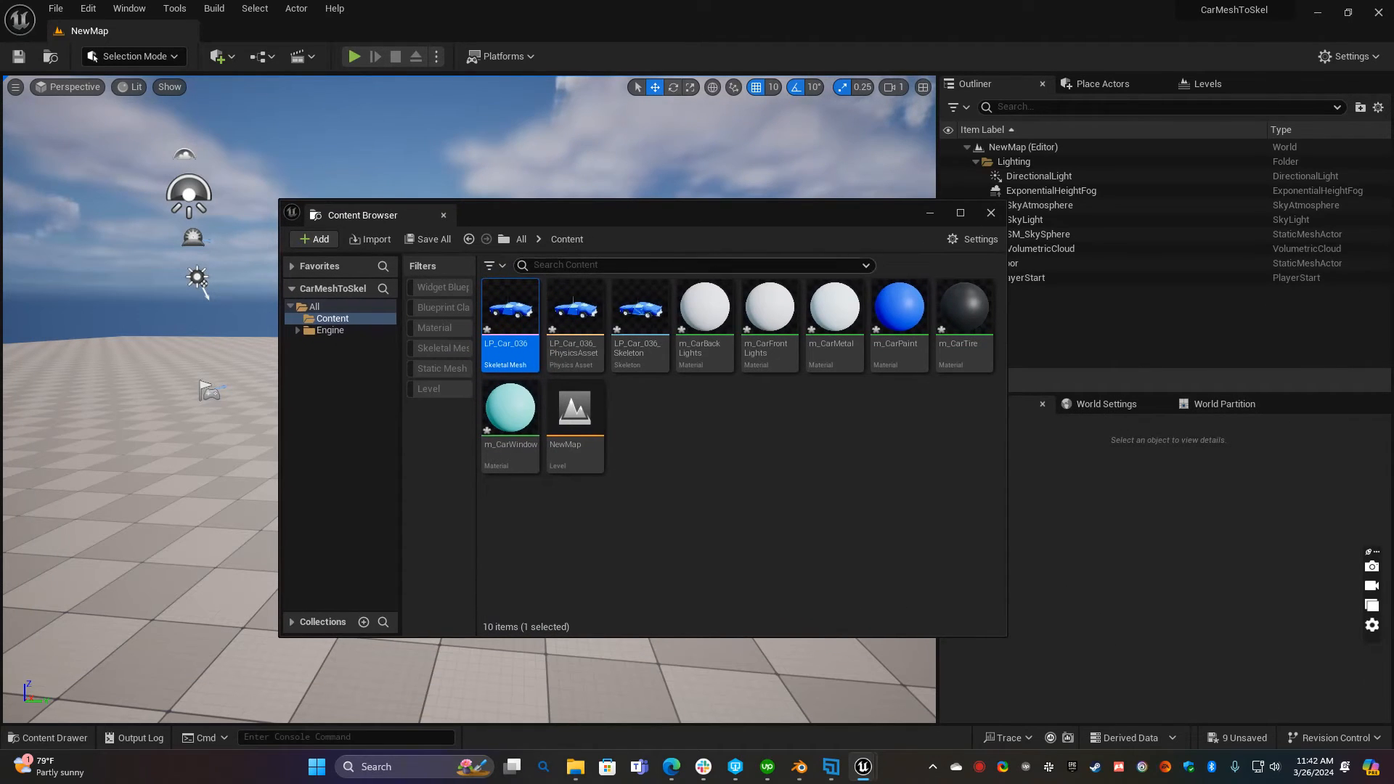
# Open the LP_Car_036_Skeleton asset and bring the whole car into view
pyautogui.doubleClick(642, 340)
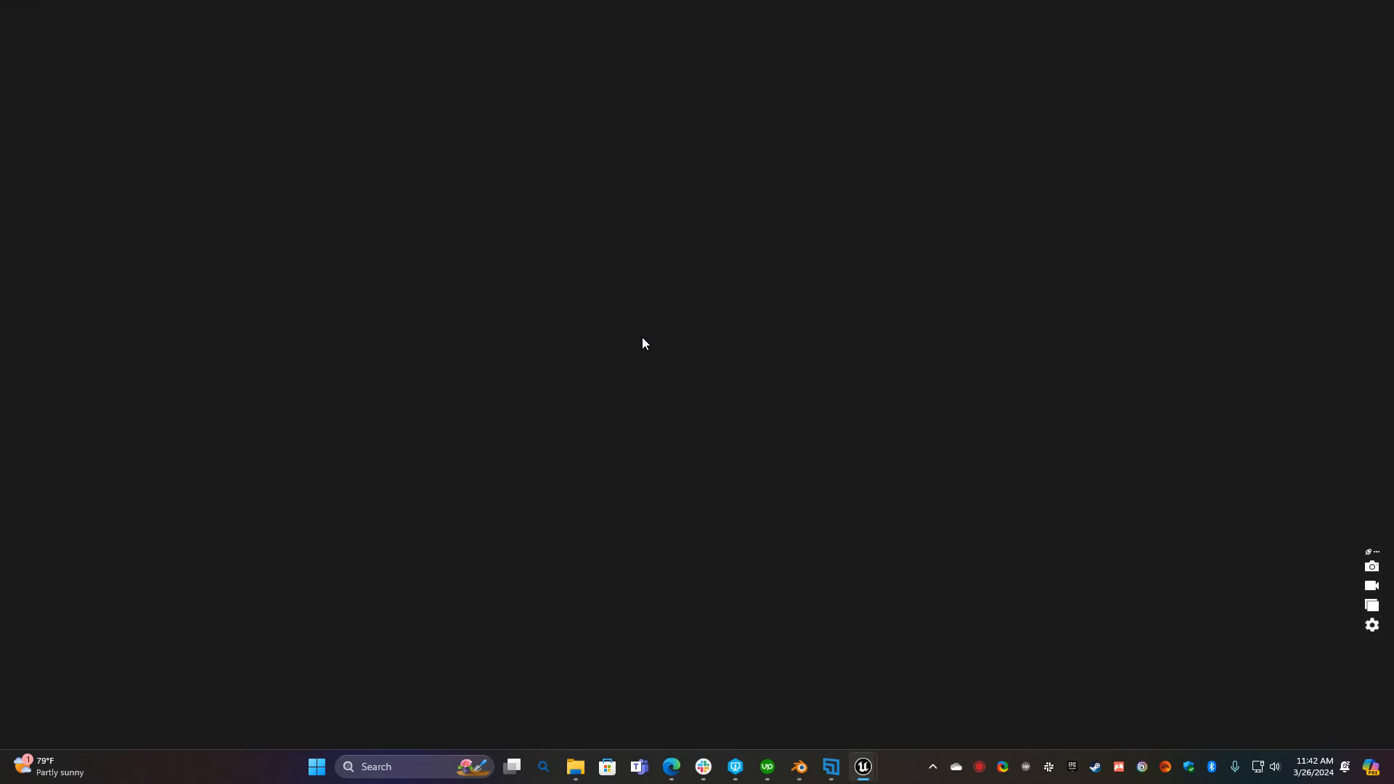
pyautogui.moveTo(731, 520); pyautogui.dragTo(857, 544)
pyautogui.moveTo(730, 520); pyautogui.dragTo(799, 525, button='right')
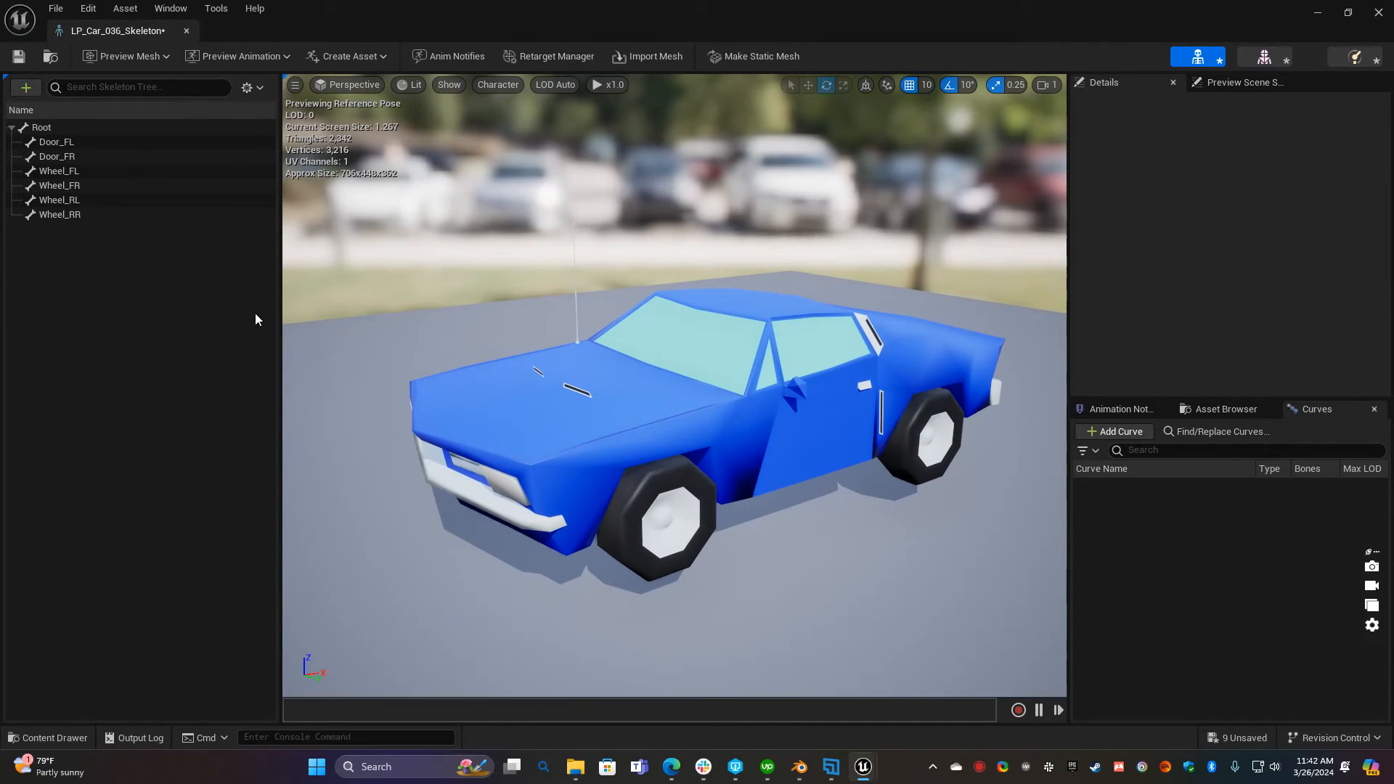
# Select all bones from Root to Wheel_RR and test rotating the car around Root, returning it to its original orientation
pyautogui.click(51, 129)
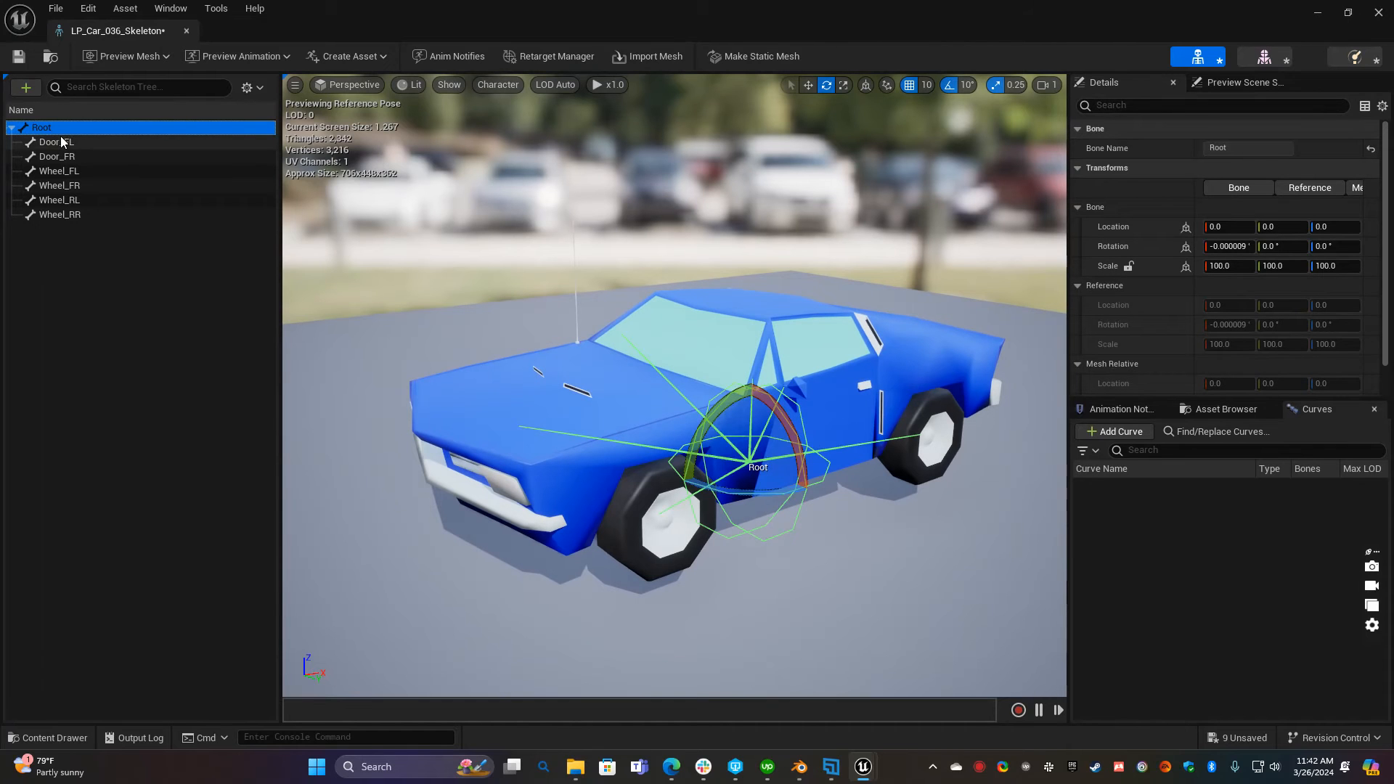
pyautogui.keyDown('shift'); pyautogui.click(56, 214); pyautogui.keyUp('shift')
pyautogui.moveTo(552, 348); pyautogui.dragTo(327, 355, button='right')
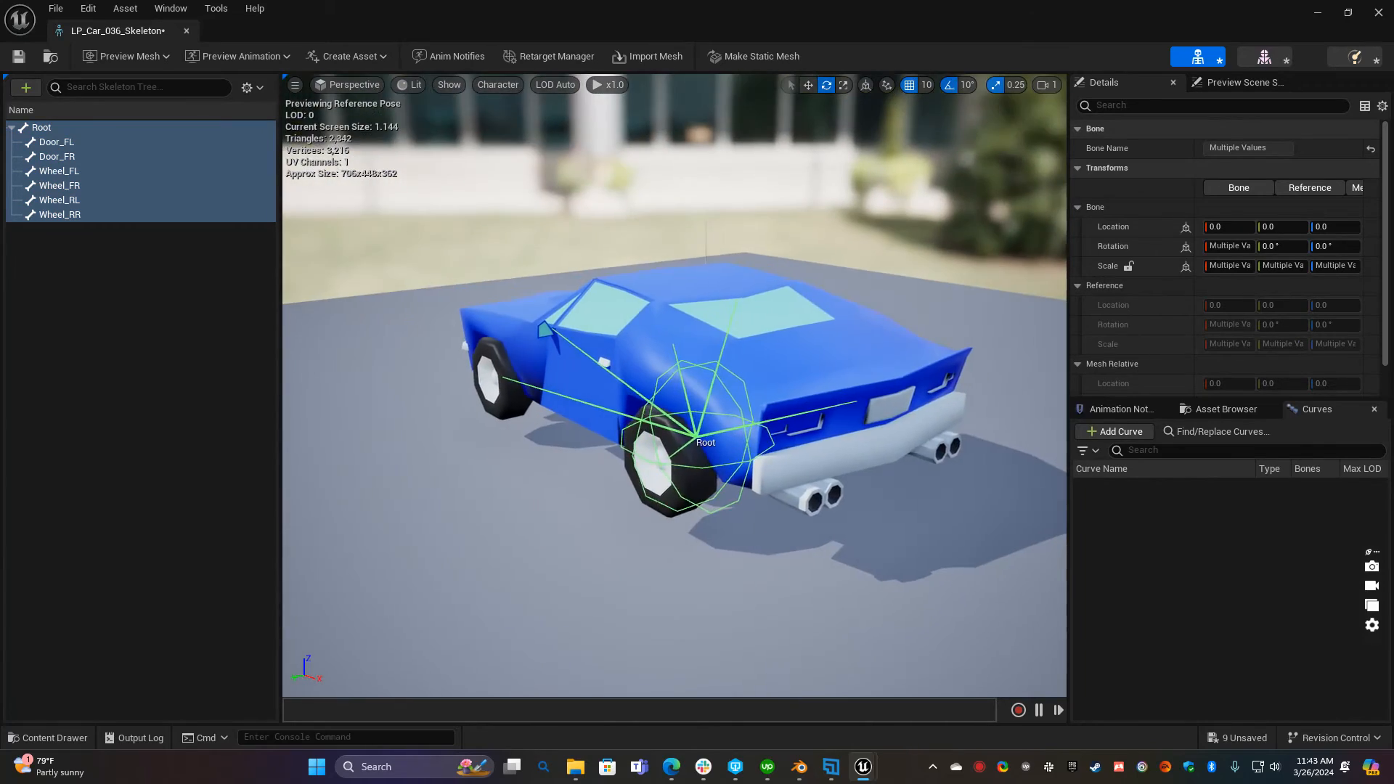
pyautogui.moveTo(740, 448); pyautogui.dragTo(1017, 456, button='right')
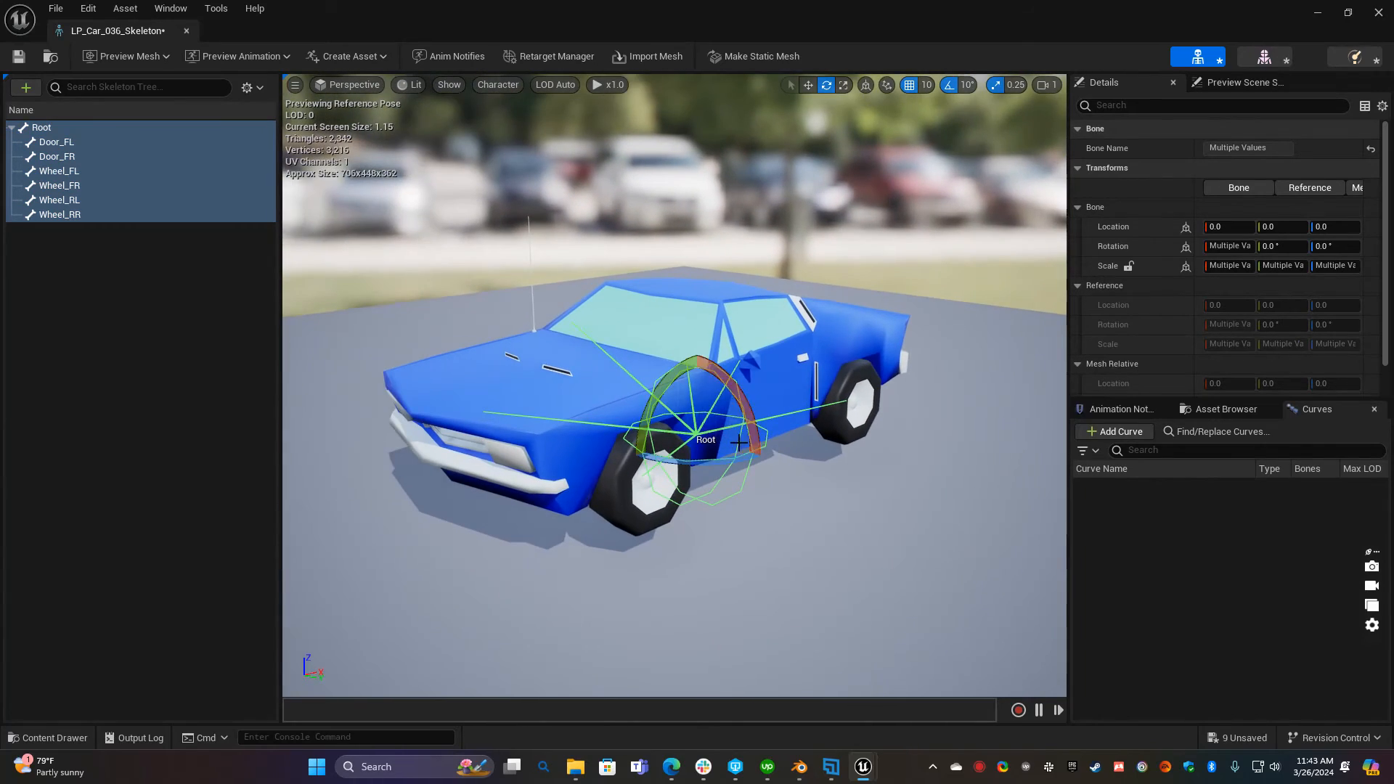
pyautogui.moveTo(715, 462); pyautogui.dragTo(1180, 462)
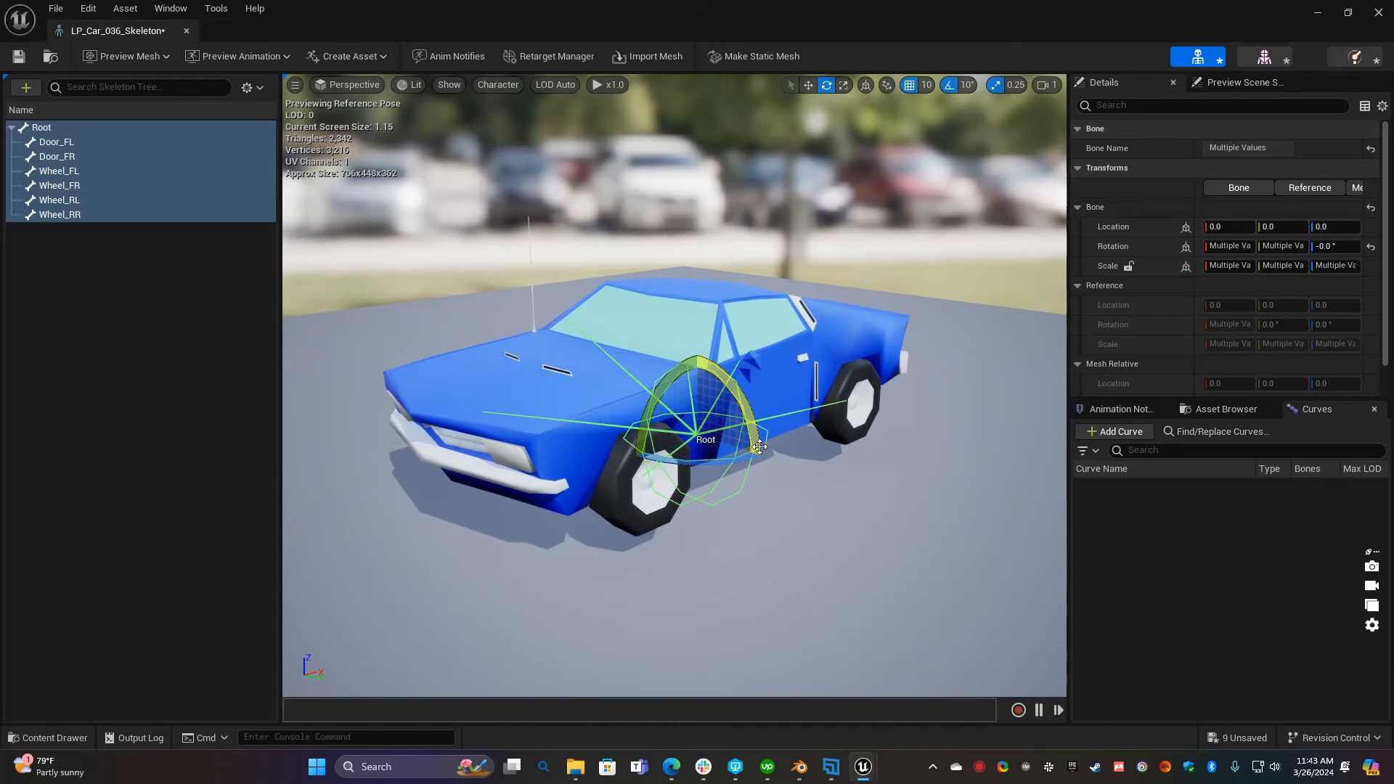
# Select the Door_FL bone and rotate it 60° around Z to test the front left door's pivot
pyautogui.press('d')
pyautogui.moveTo(675, 436); pyautogui.dragTo(428, 421, button='right')
pyautogui.press('w')
pyautogui.moveTo(765, 368); pyautogui.dragTo(765, 368, button='right')
pyautogui.press('a')
pyautogui.click(68, 144)
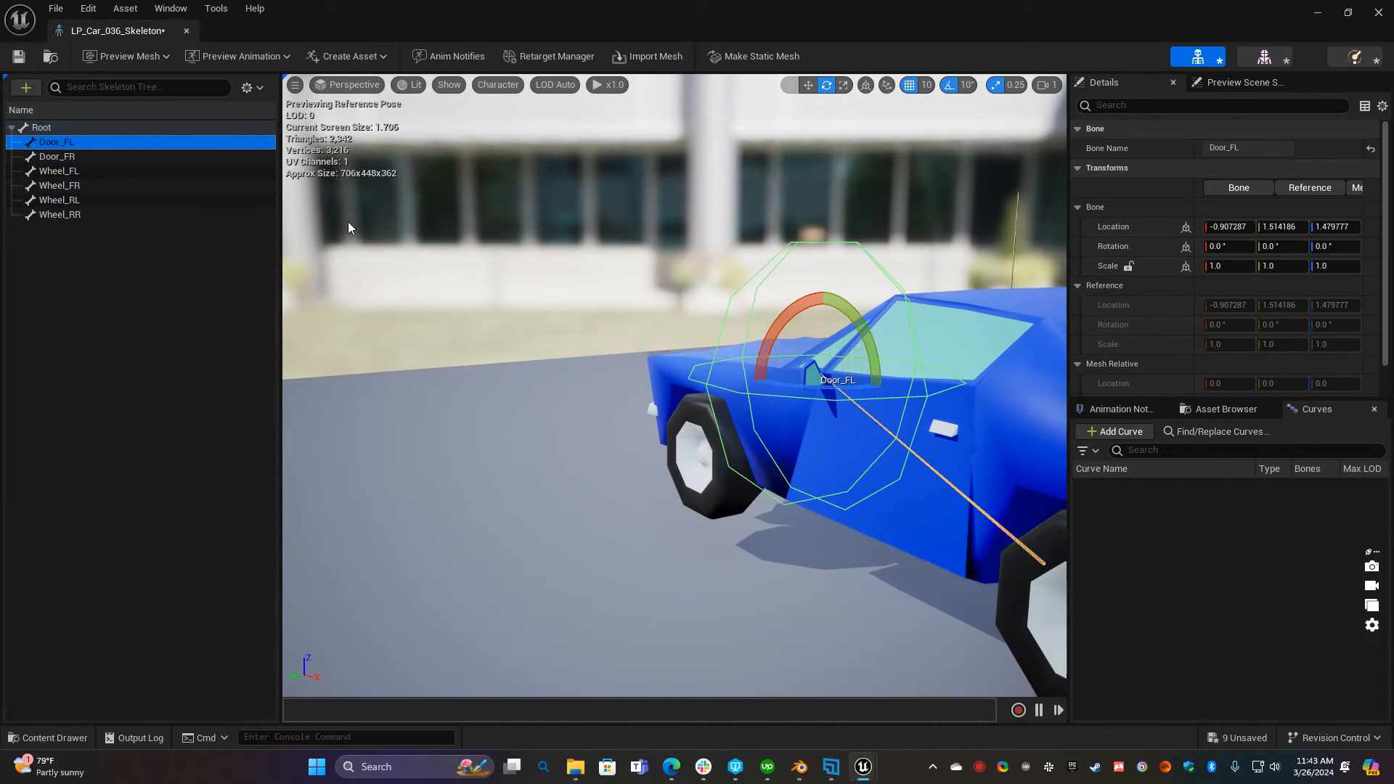
pyautogui.moveTo(826, 385); pyautogui.dragTo(766, 385)
pyautogui.moveTo(826, 385); pyautogui.dragTo(777, 443, button='right')
pyautogui.press('d')
pyautogui.moveTo(931, 401); pyautogui.dragTo(654, 385, button='right')
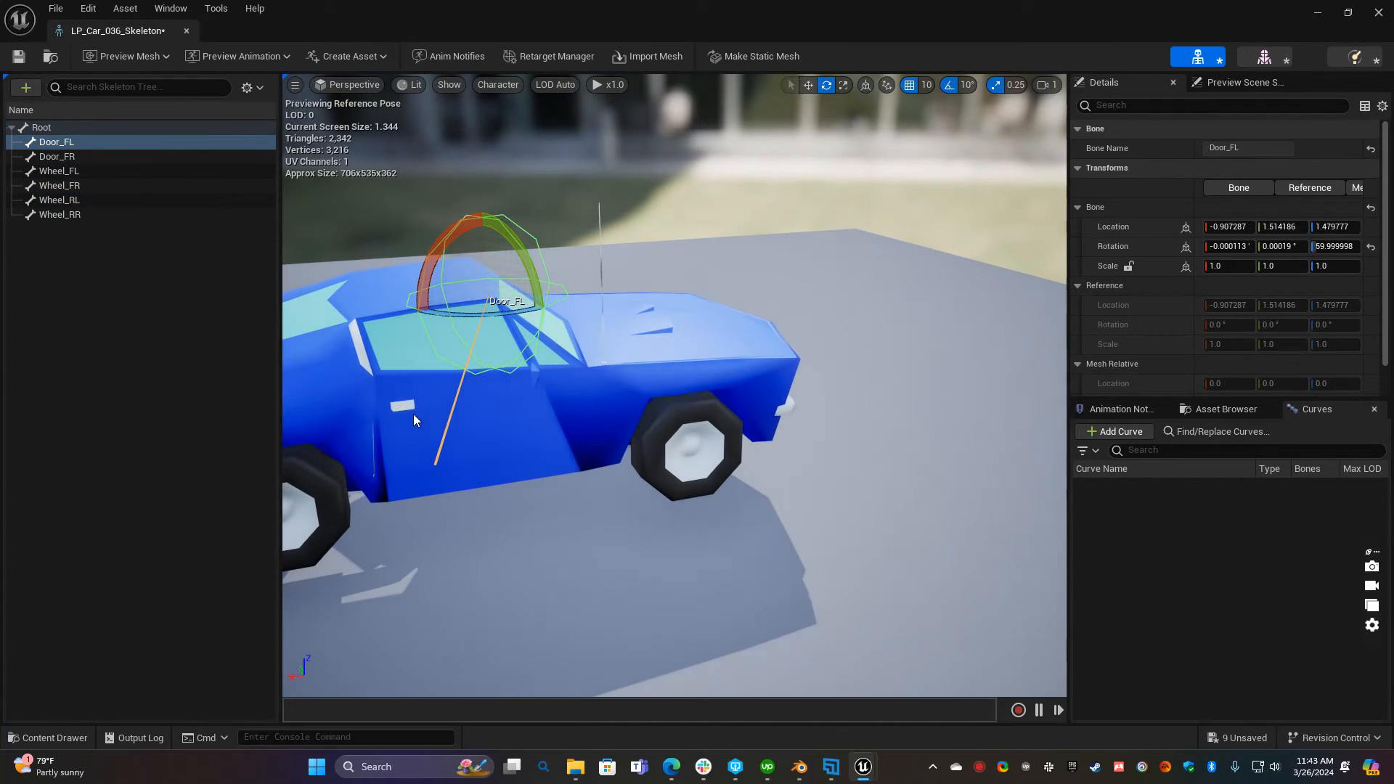
# Select the Door_FR bone and rotate it -60° around Z to test the front right door's pivot
pyautogui.click(58, 157)
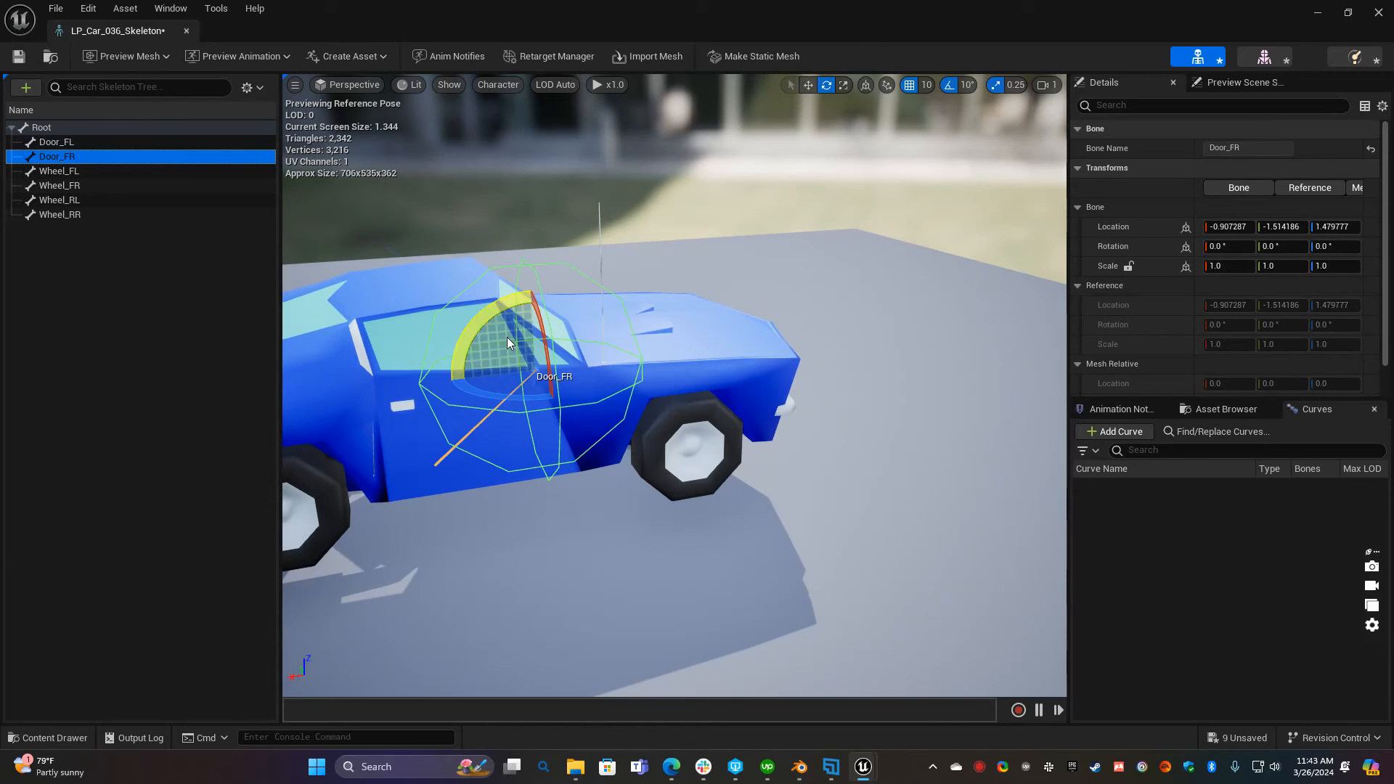
pyautogui.moveTo(515, 410); pyautogui.dragTo(599, 416)
pyautogui.moveTo(599, 416)
pyautogui.mouseDown(button='right')
pyautogui.moveTo(573, 407)
pyautogui.moveTo(668, 450)
pyautogui.moveTo(784, 453)
pyautogui.moveTo(896, 393)
pyautogui.moveTo(601, 407)
pyautogui.mouseUp(button='right')
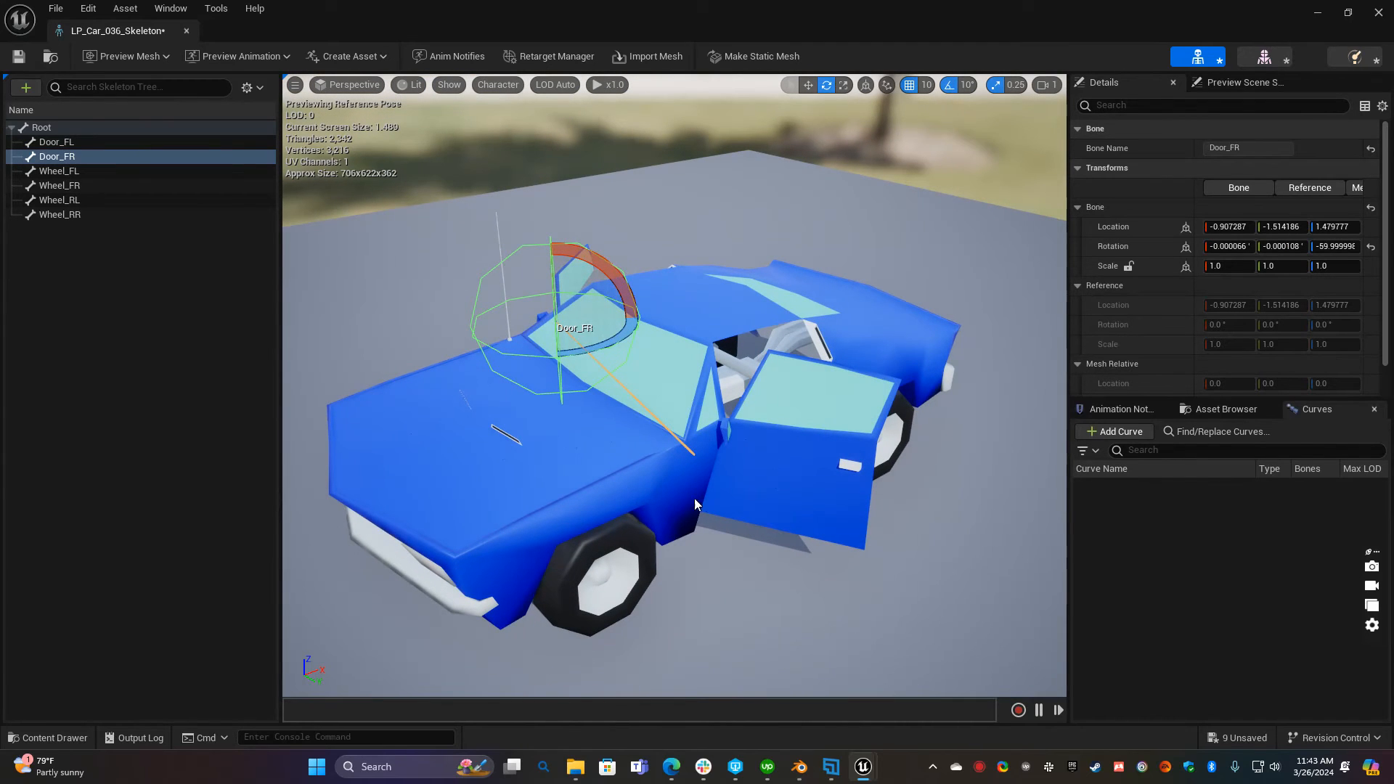
# Select the Wheel_FL bone and rotate it -60° around Y to test the front left wheel's pivot
pyautogui.click(609, 581)
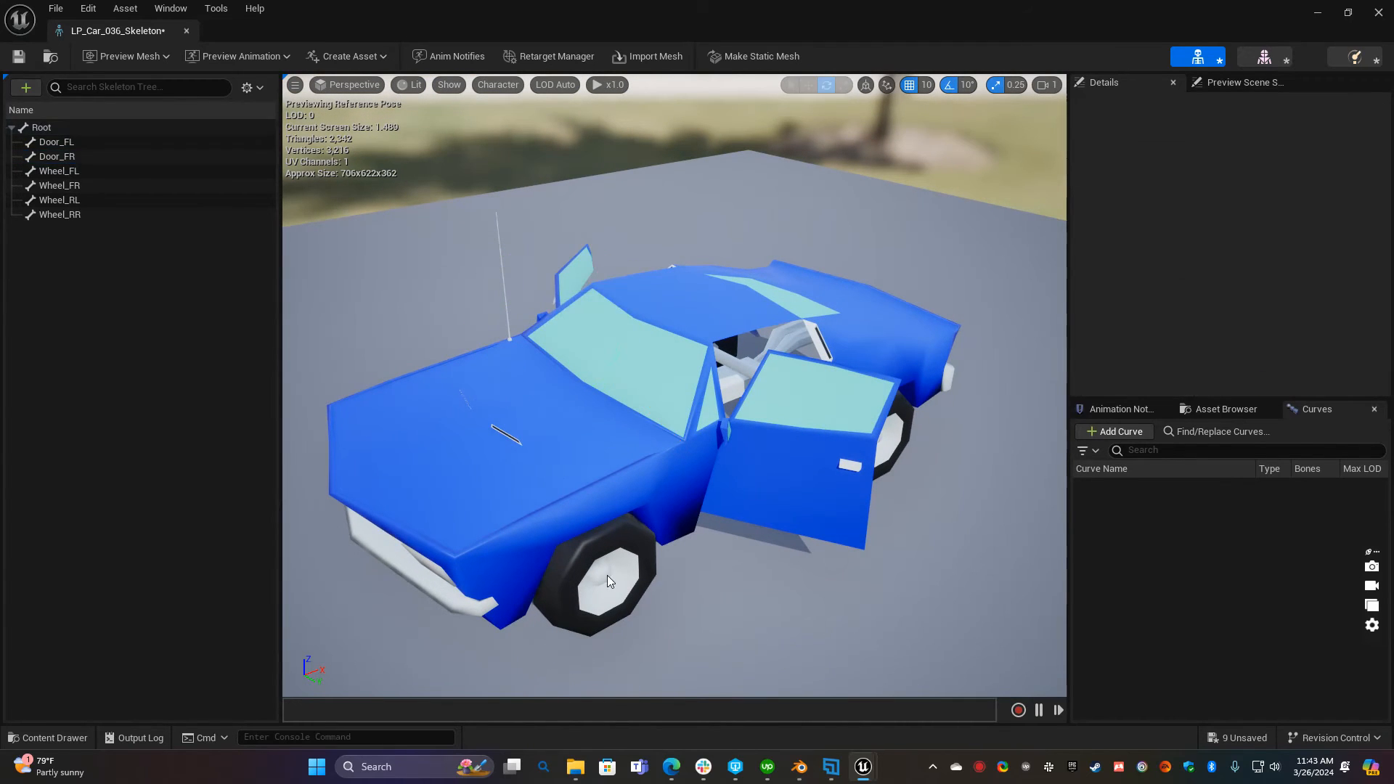
pyautogui.click(59, 171)
pyautogui.moveTo(675, 392); pyautogui.dragTo(643, 454, button='right')
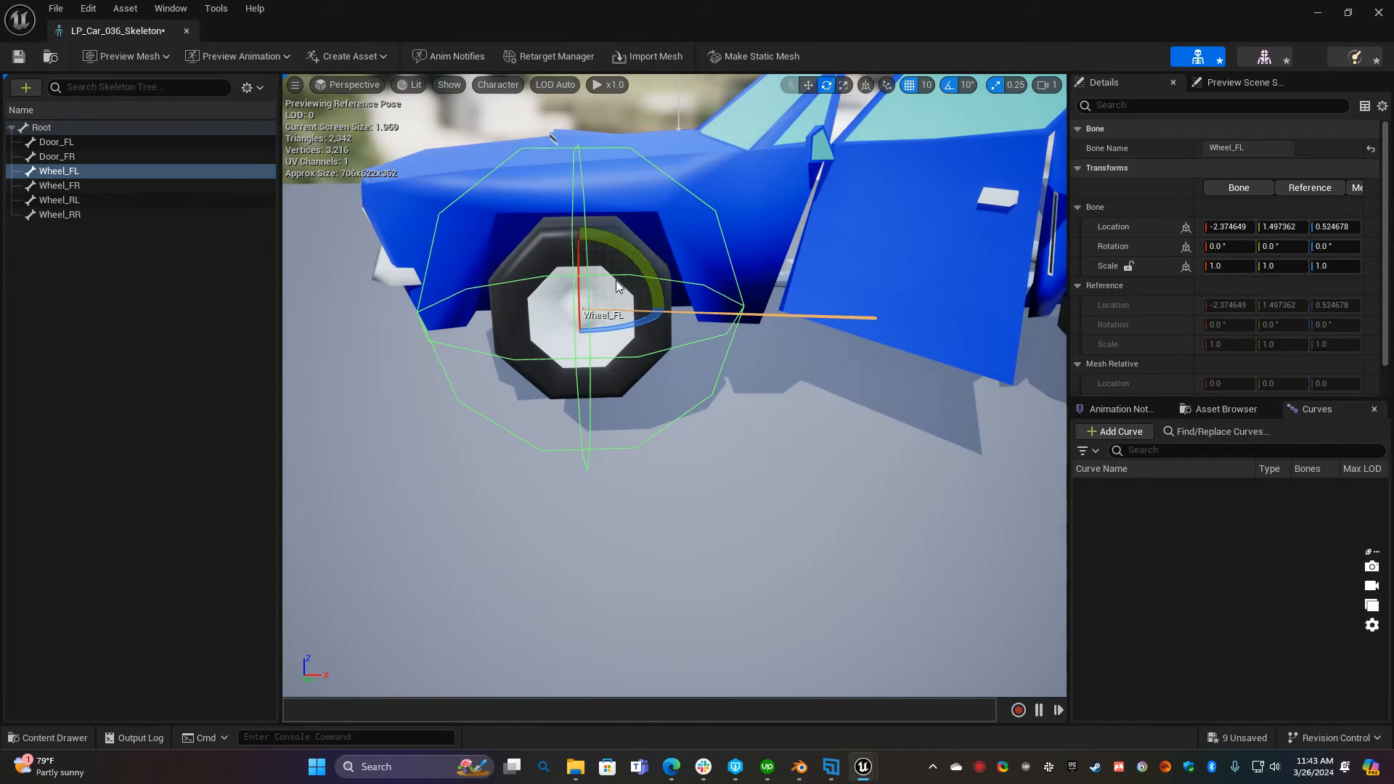
pyautogui.moveTo(639, 257); pyautogui.dragTo(530, 199)
pyautogui.moveTo(658, 263); pyautogui.dragTo(639, 240)
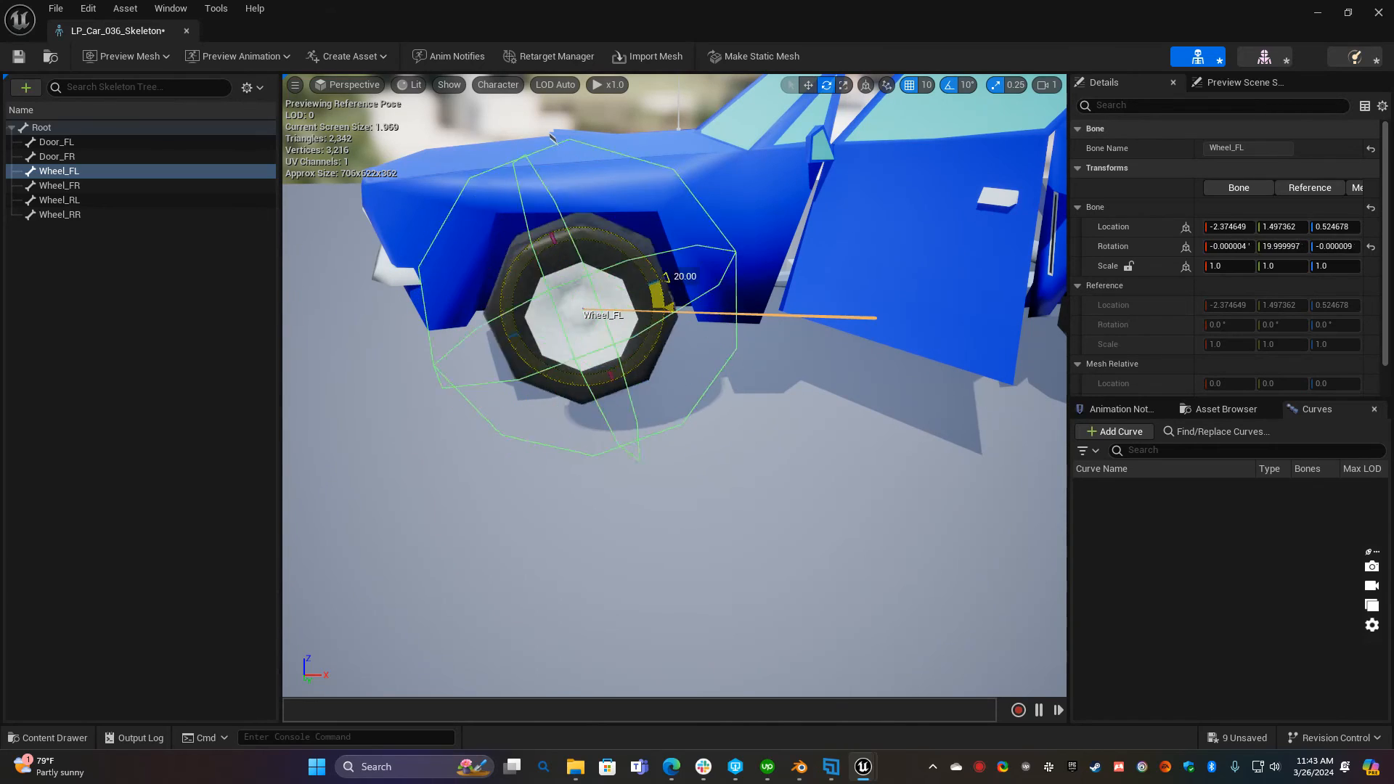
# Examine the posed car from several sides, checking the rotated doors and the front left wheel
pyautogui.moveTo(752, 344); pyautogui.dragTo(247, 363, button='right')
pyautogui.press('d')
pyautogui.press('a')
pyautogui.press('d')
pyautogui.press('d')
pyautogui.press('a')
pyautogui.moveTo(892, 411); pyautogui.dragTo(720, 448, button='right')
pyautogui.press('d')
pyautogui.press('d')
pyautogui.press('r')
pyautogui.press('d')
pyautogui.press('a')
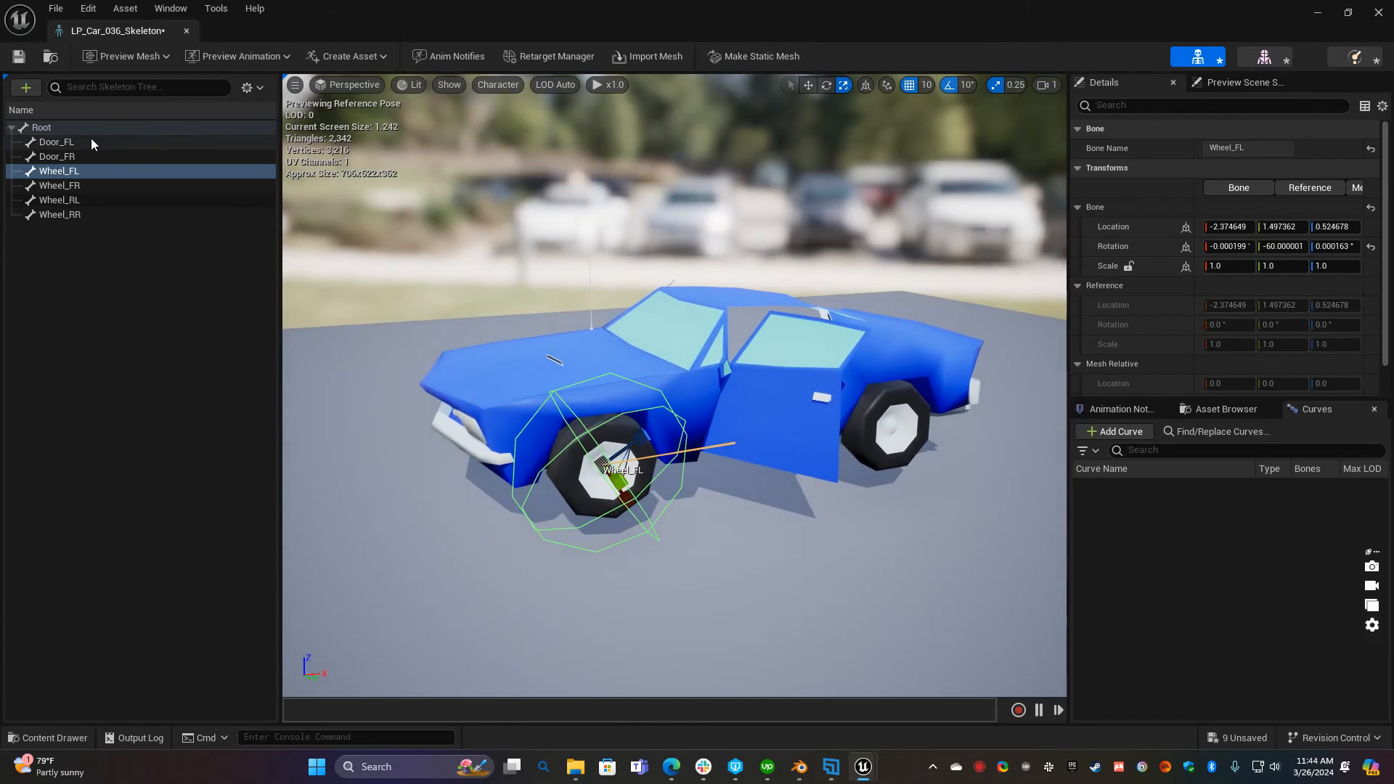
# Select the Root bone of the car's skeleton
pyautogui.click(95, 129)
pyautogui.moveTo(753, 356); pyautogui.dragTo(851, 357, button='right')
pyautogui.press('a')
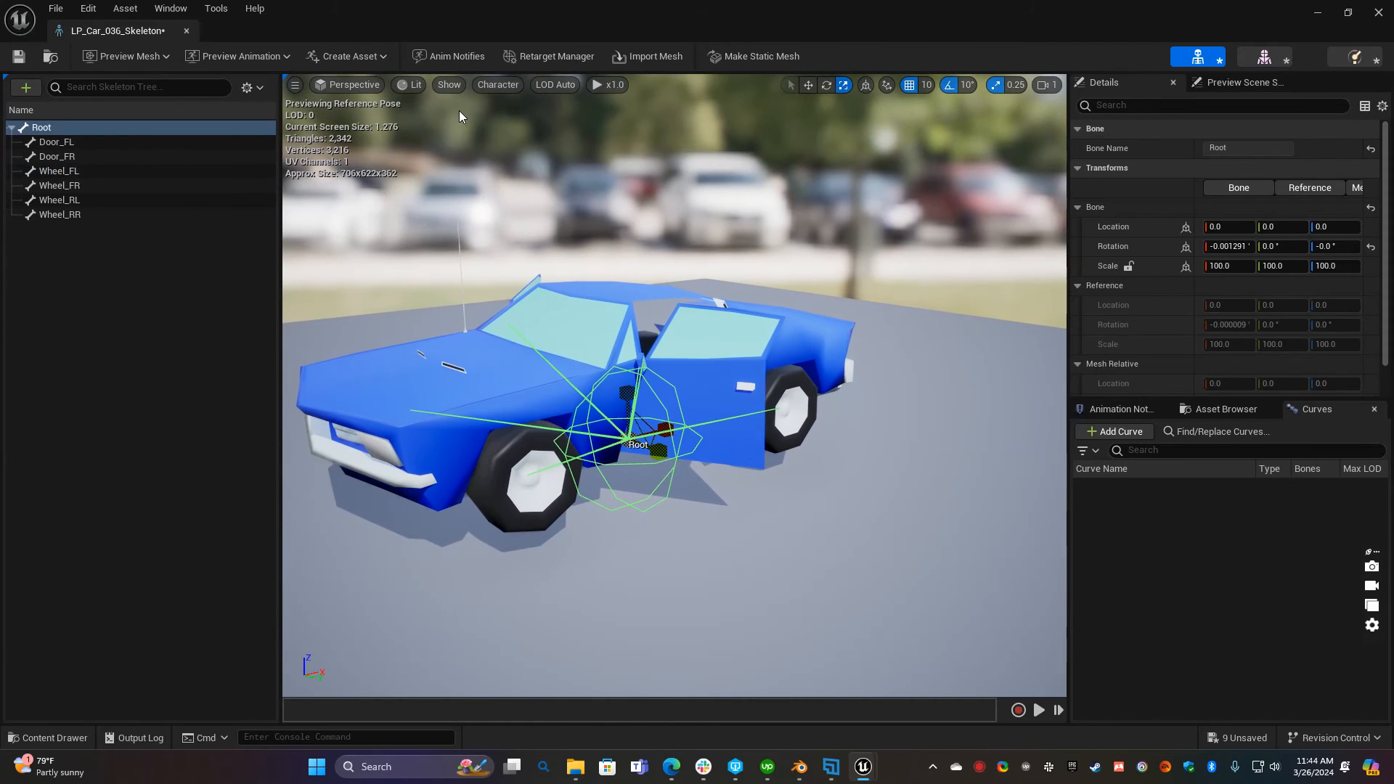
# Set the viewport's bone drawing to All Hierarchy and inspect the bones across the car
pyautogui.click(456, 86)
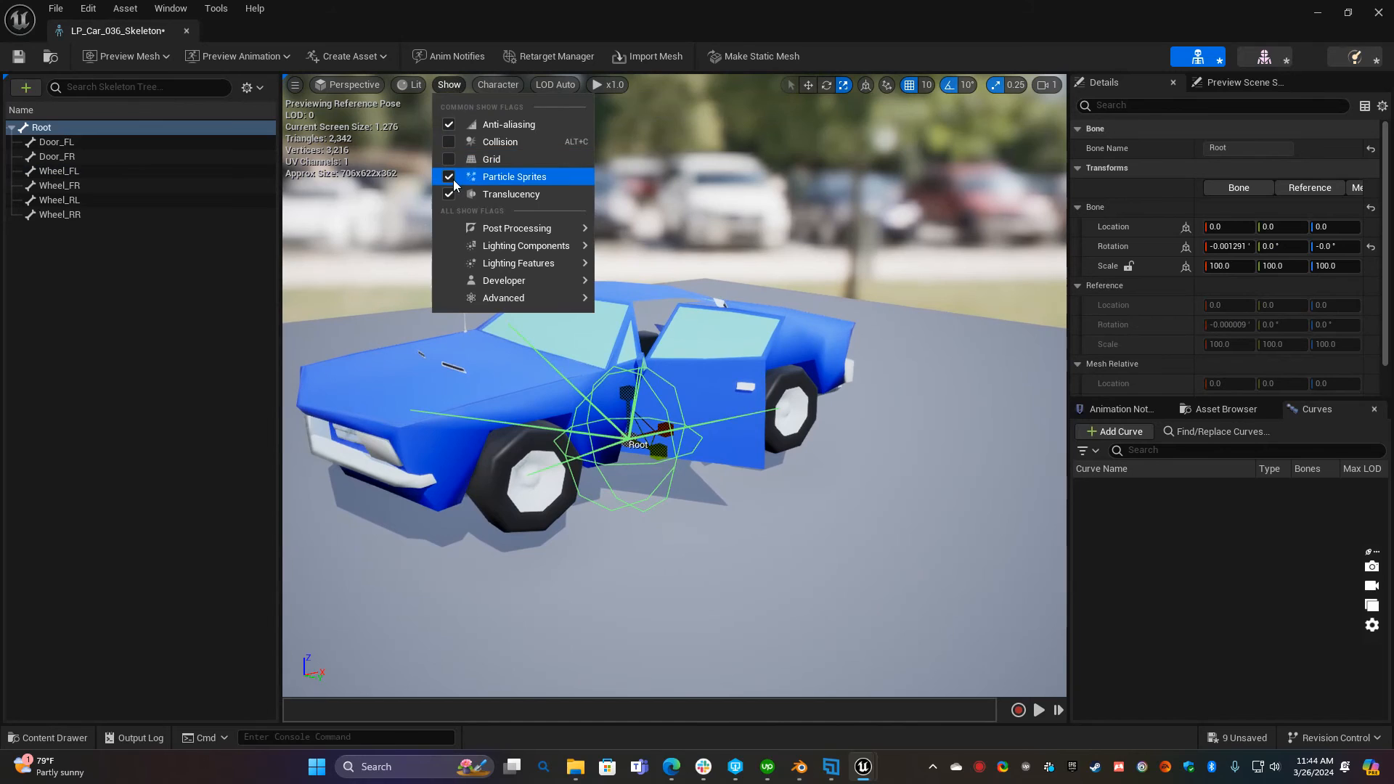
pyautogui.moveTo(485, 82)
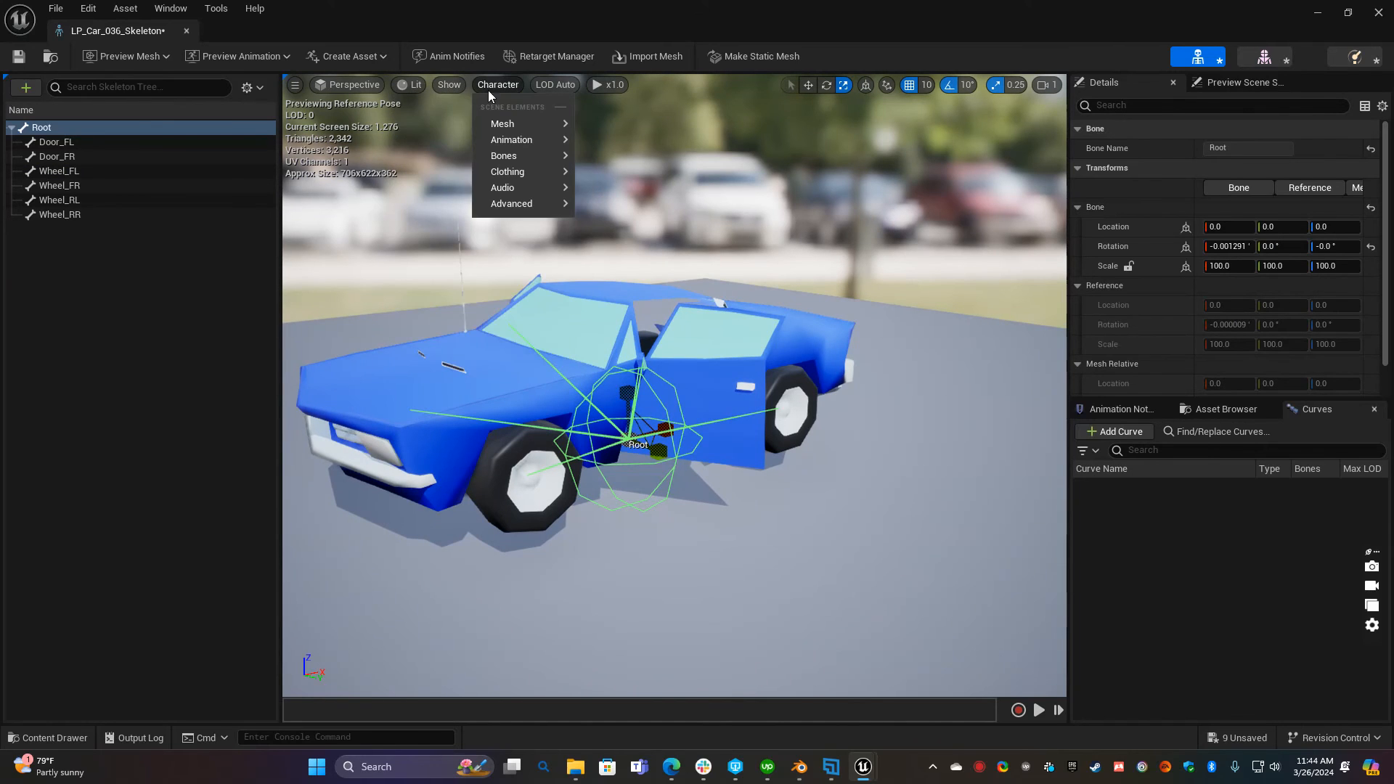
pyautogui.moveTo(516, 159)
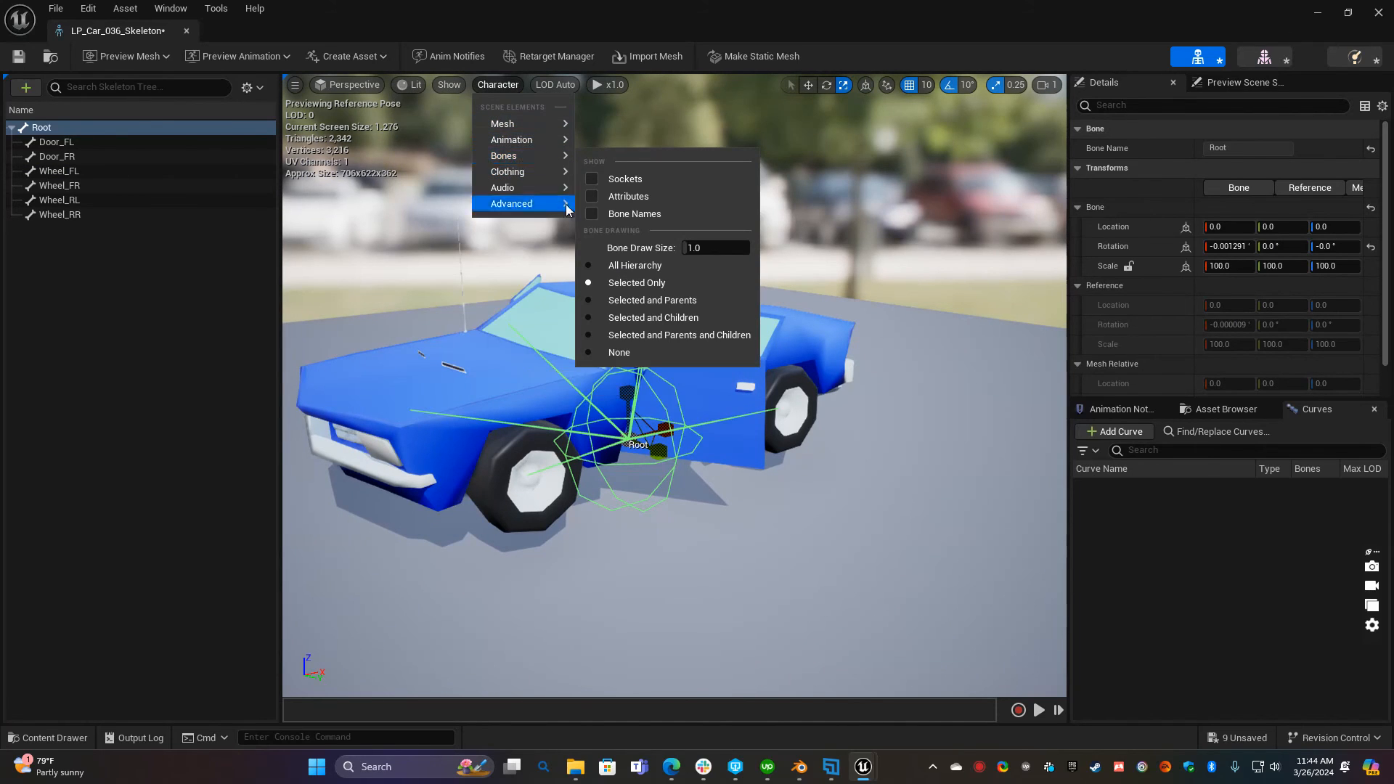
pyautogui.click(614, 267)
pyautogui.moveTo(749, 334); pyautogui.dragTo(501, 337, button='right')
pyautogui.press('d')
pyautogui.press('d')
pyautogui.moveTo(675, 363); pyautogui.dragTo(740, 366, button='right')
pyautogui.press('a')
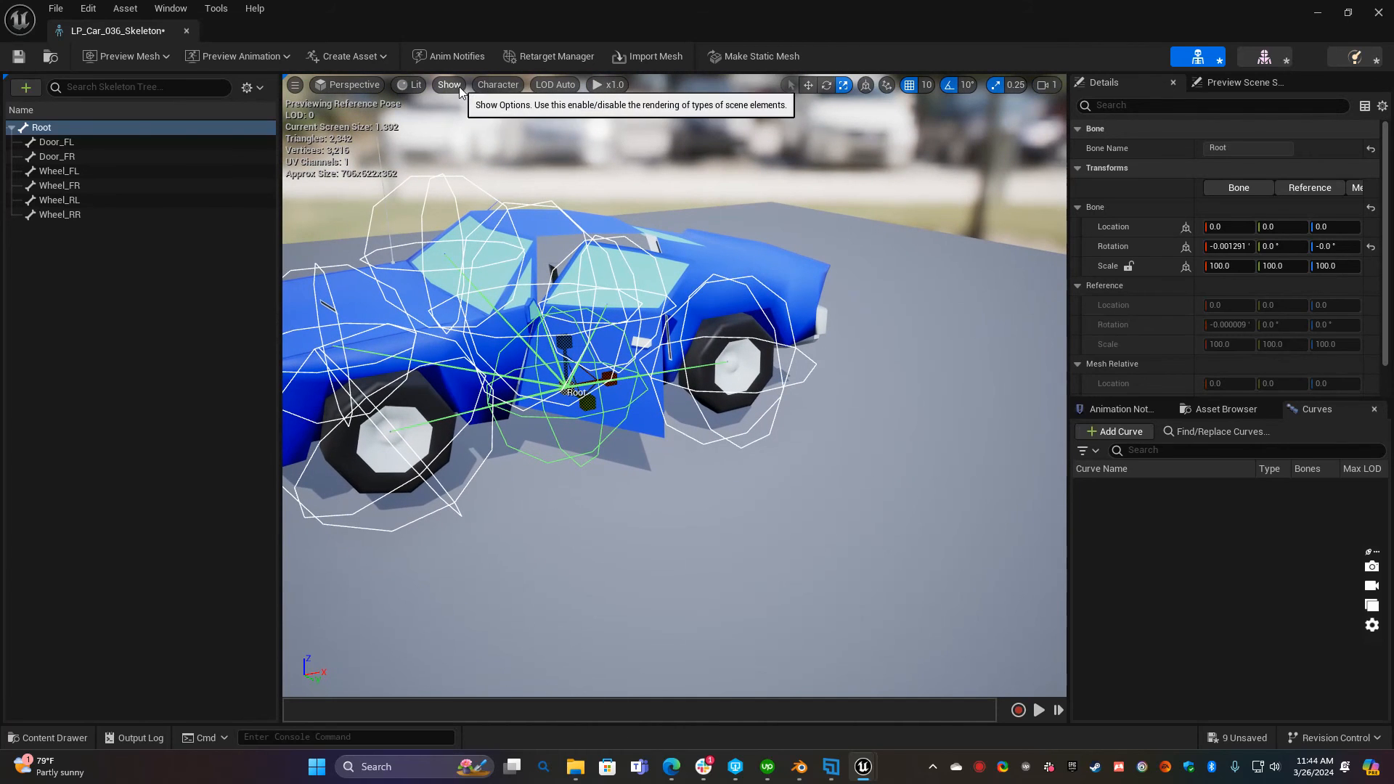
# Set the viewport's bone drawing to None to hide all bone overlays on the car
pyautogui.click(497, 84)
pyautogui.moveTo(533, 124)
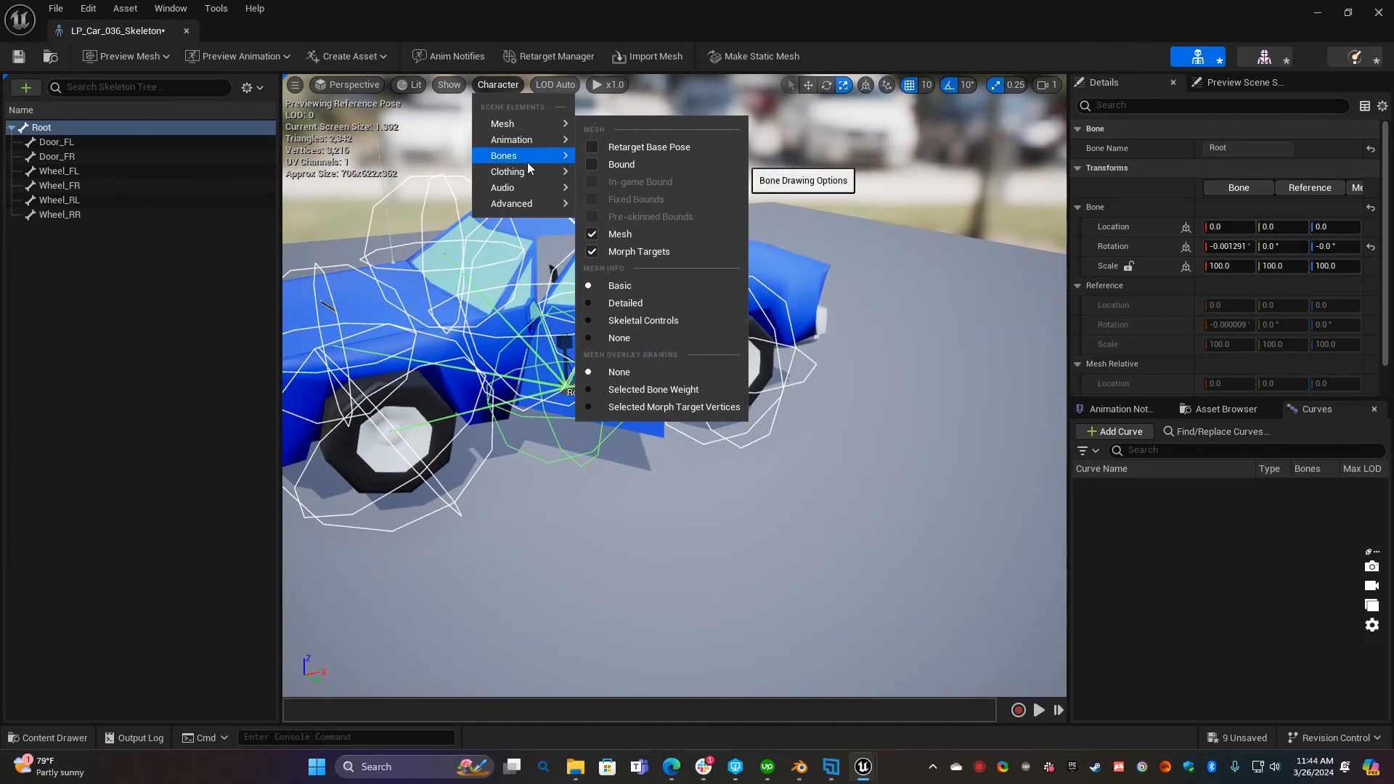
pyautogui.moveTo(534, 157)
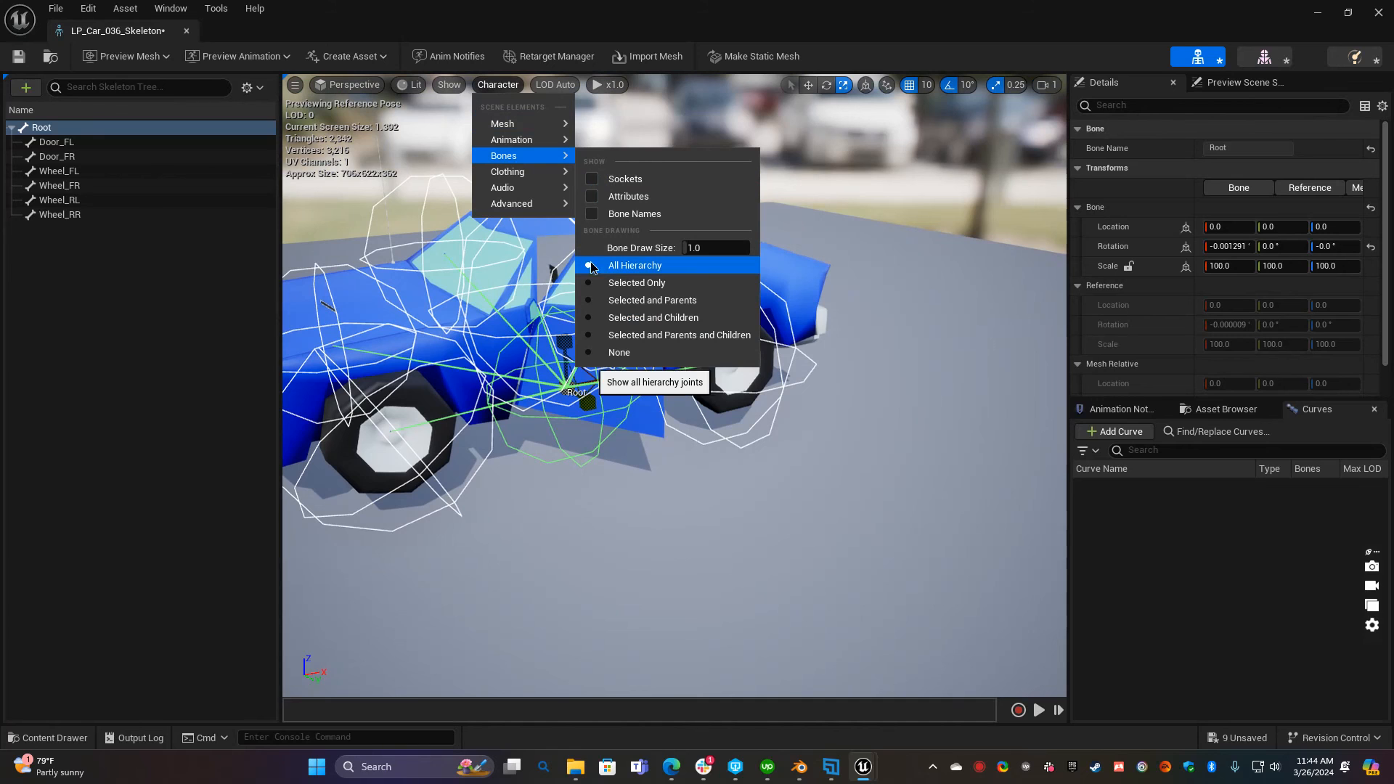
pyautogui.click(619, 352)
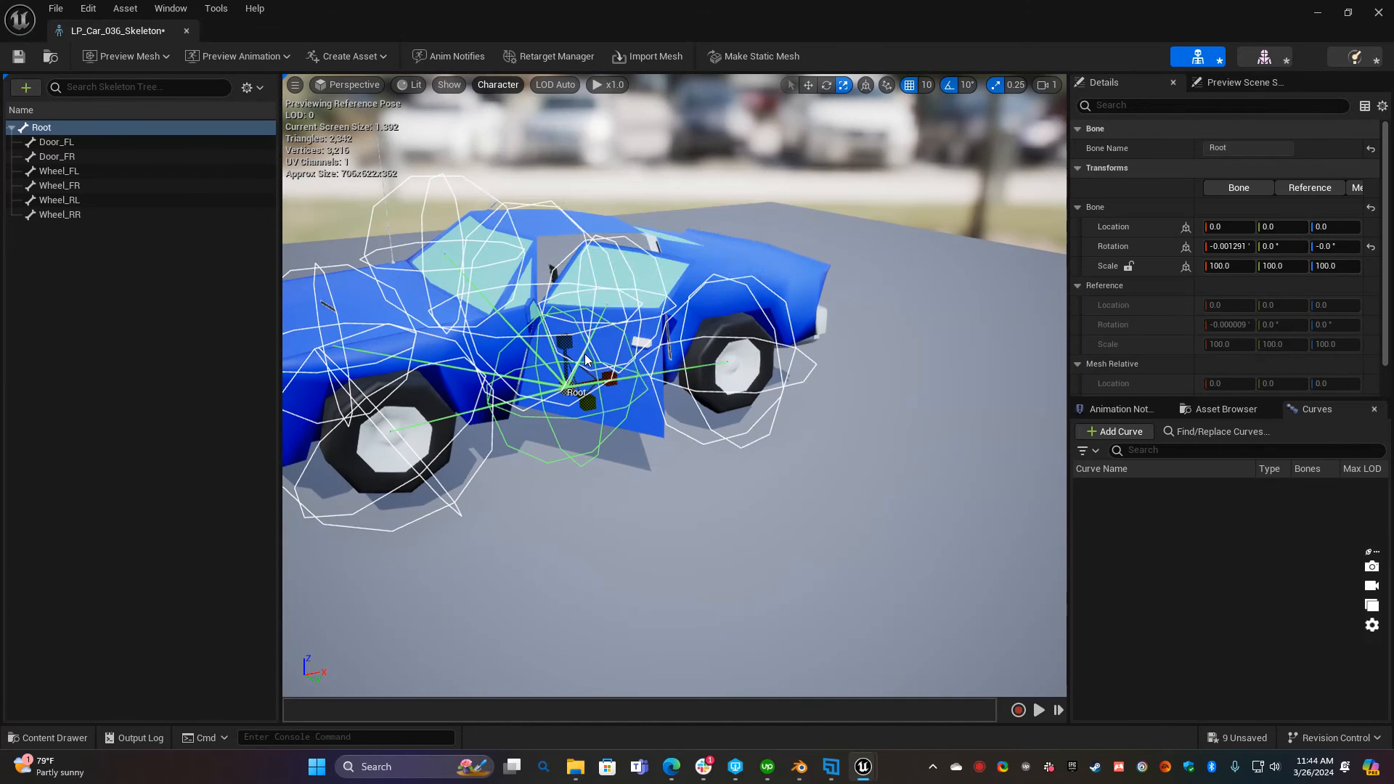
# Examine the whole car from both sides and the front without bone overlays, checking the doors and wheels
pyautogui.moveTo(663, 443)
pyautogui.mouseDown(button='right')
pyautogui.moveTo(719, 445)
pyautogui.moveTo(607, 449)
pyautogui.moveTo(581, 428)
pyautogui.moveTo(701, 449)
pyautogui.moveTo(664, 445)
pyautogui.mouseUp(button='right')
pyautogui.press('d')
pyautogui.press('a')
pyautogui.press('s')
pyautogui.press('d')
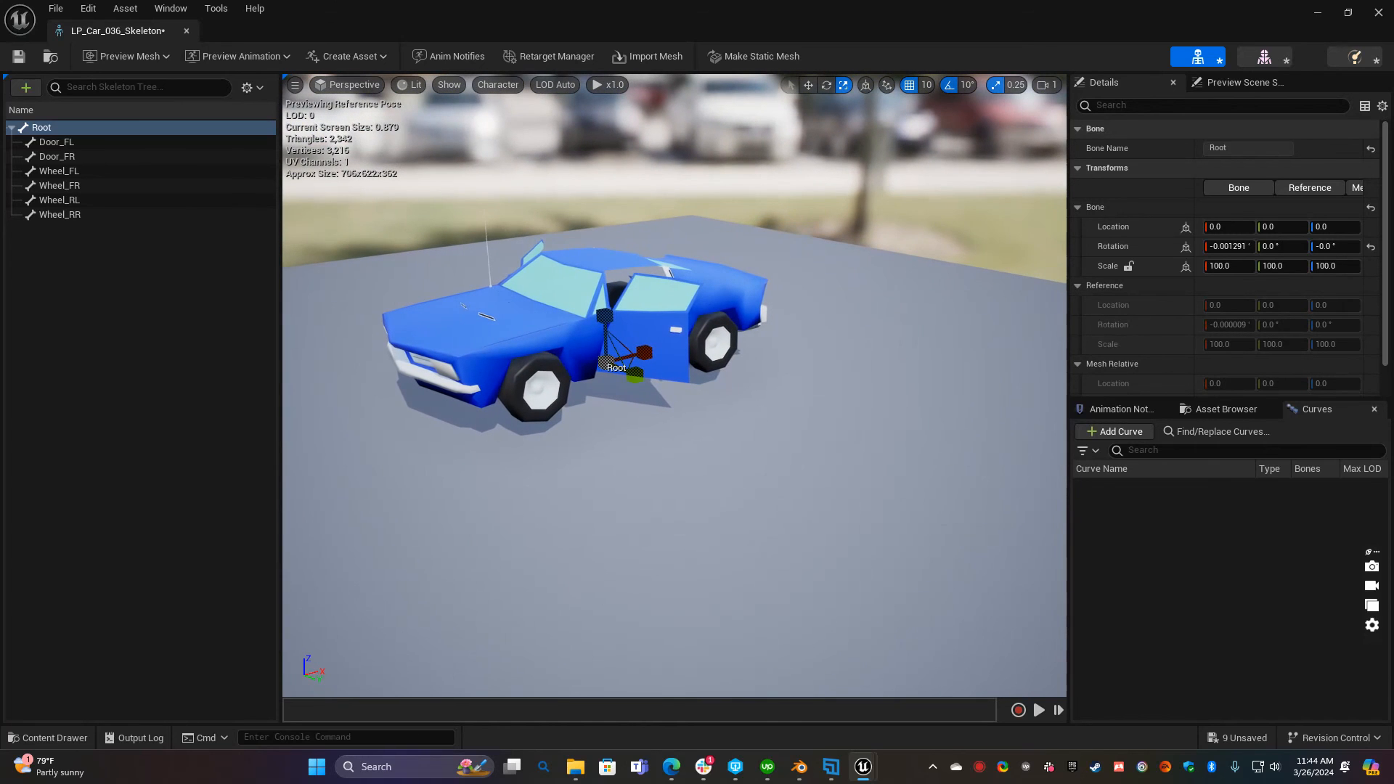
pyautogui.press('a')
pyautogui.moveTo(674, 413); pyautogui.dragTo(918, 409, button='right')
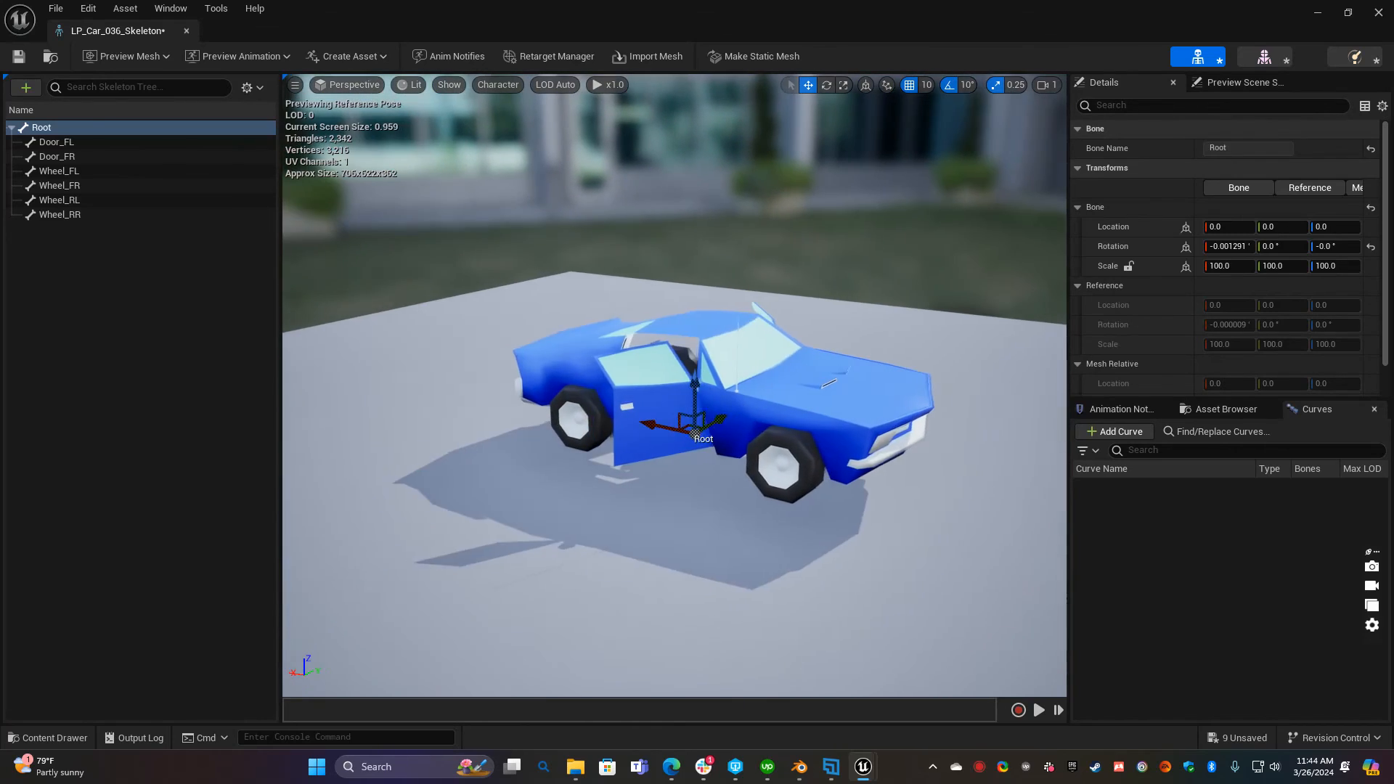
pyautogui.press('d')
pyautogui.moveTo(674, 412); pyautogui.dragTo(440, 404, button='right')
pyautogui.press('w')
pyautogui.press('a')
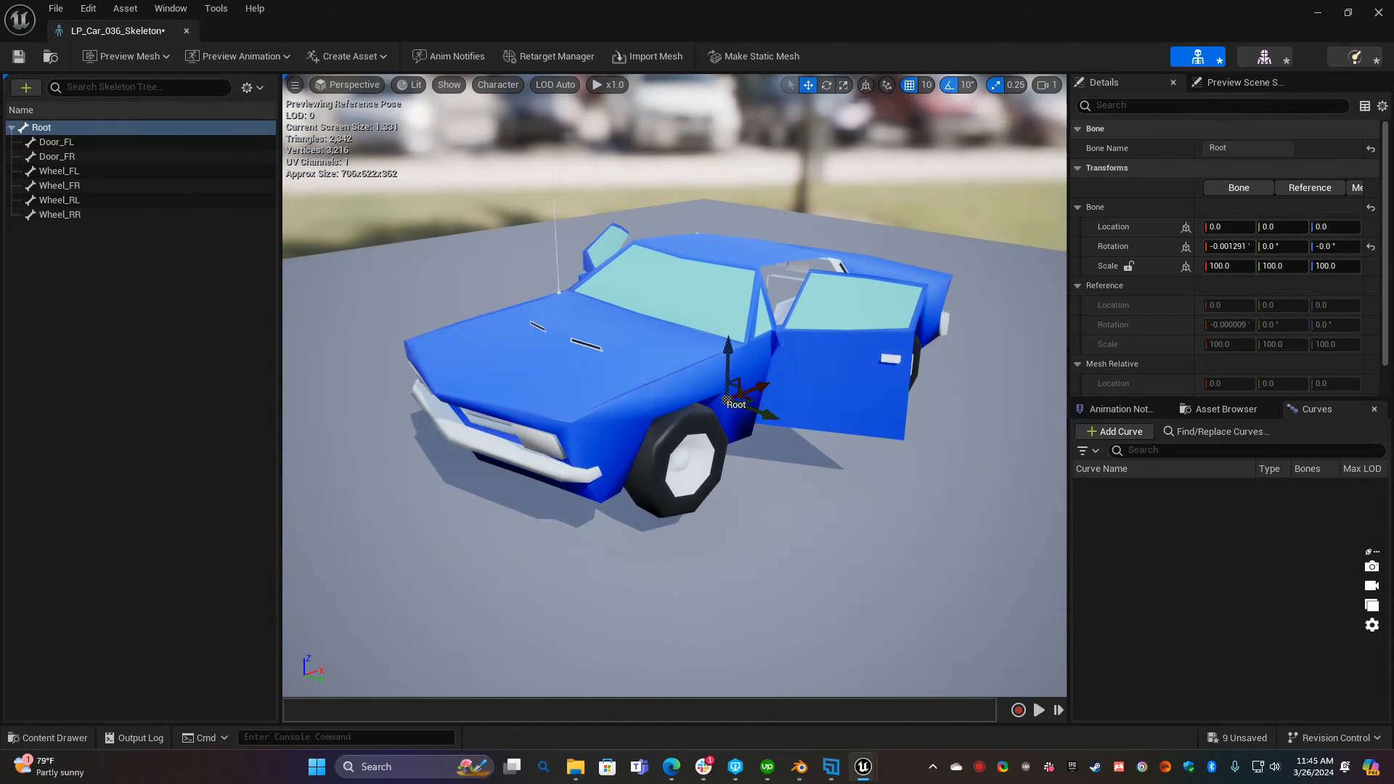
pyautogui.moveTo(440, 404); pyautogui.dragTo(434, 400, button='right')
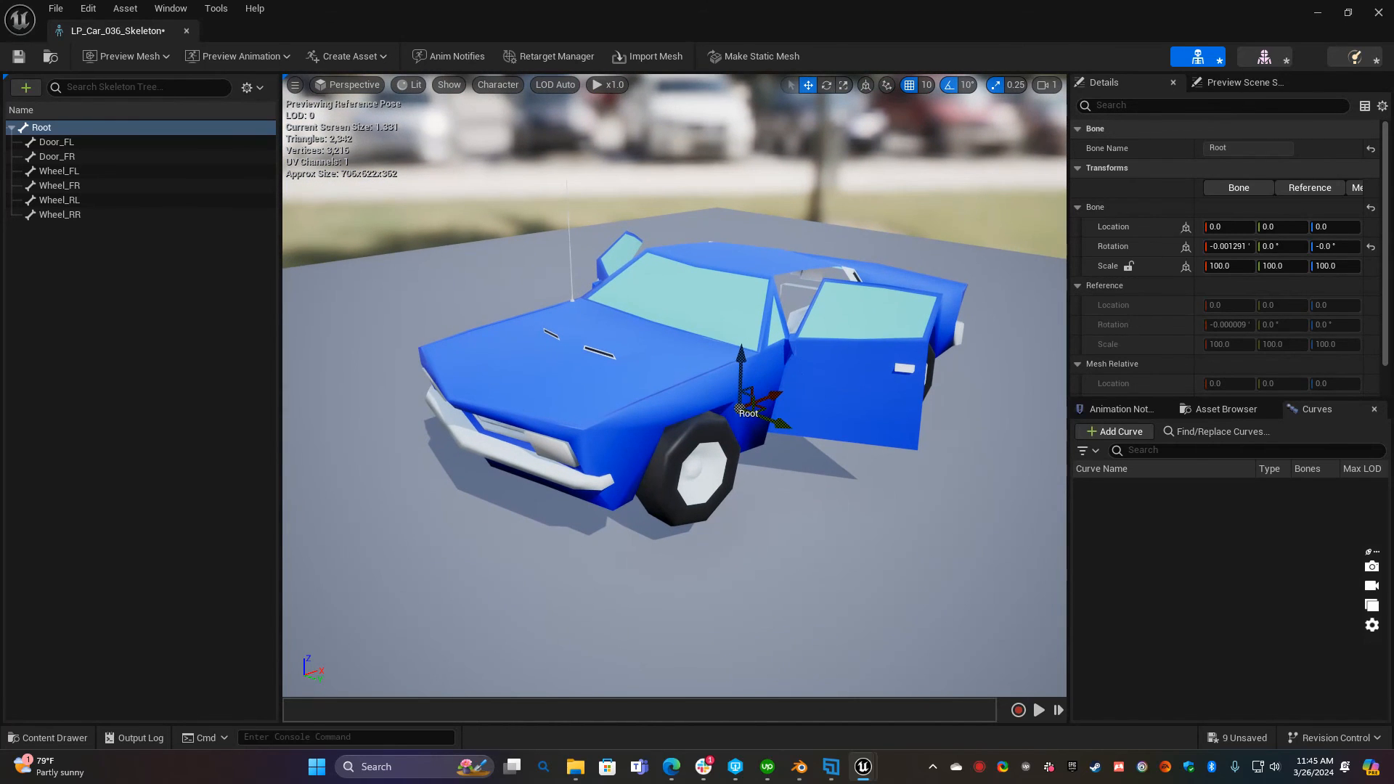